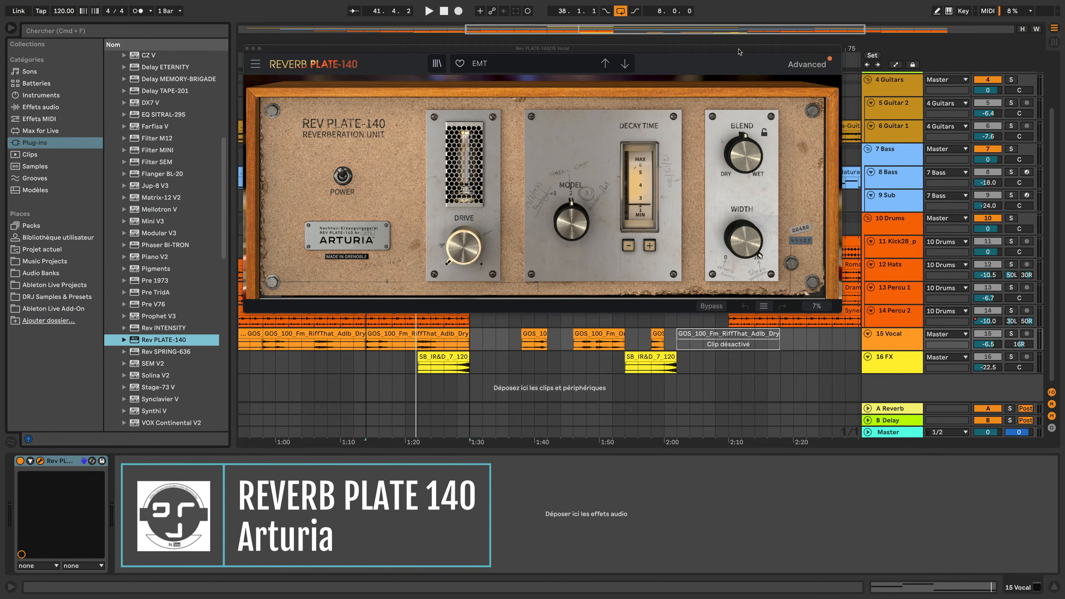
# Add the Rev INTENSITY plugin to the 15 Vocal track and open its Advanced panel
pyautogui.click(821, 60)
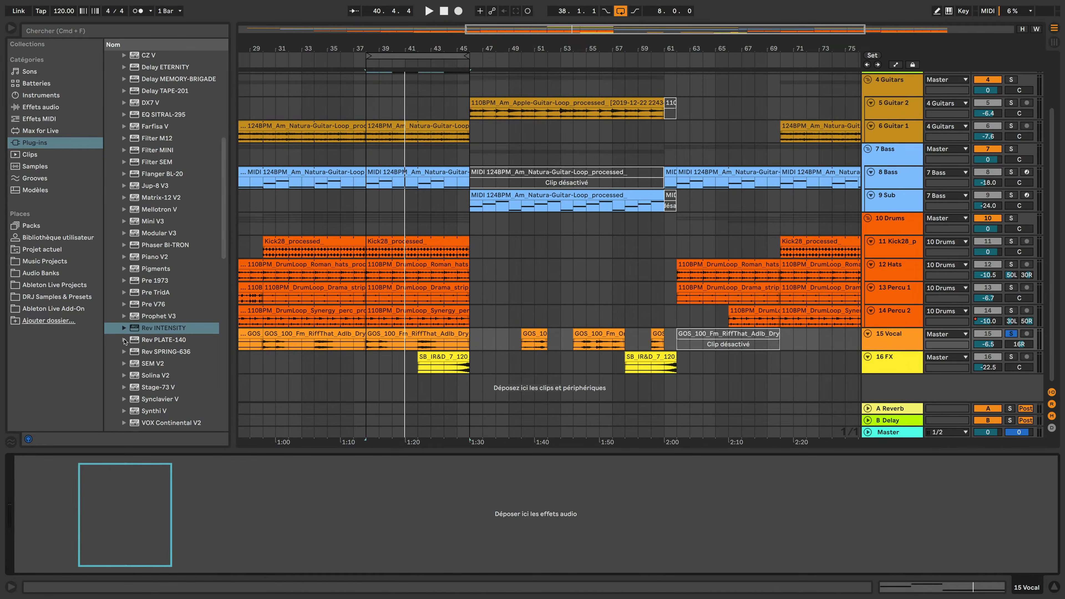
pyautogui.moveTo(163, 329); pyautogui.dragTo(887, 337)
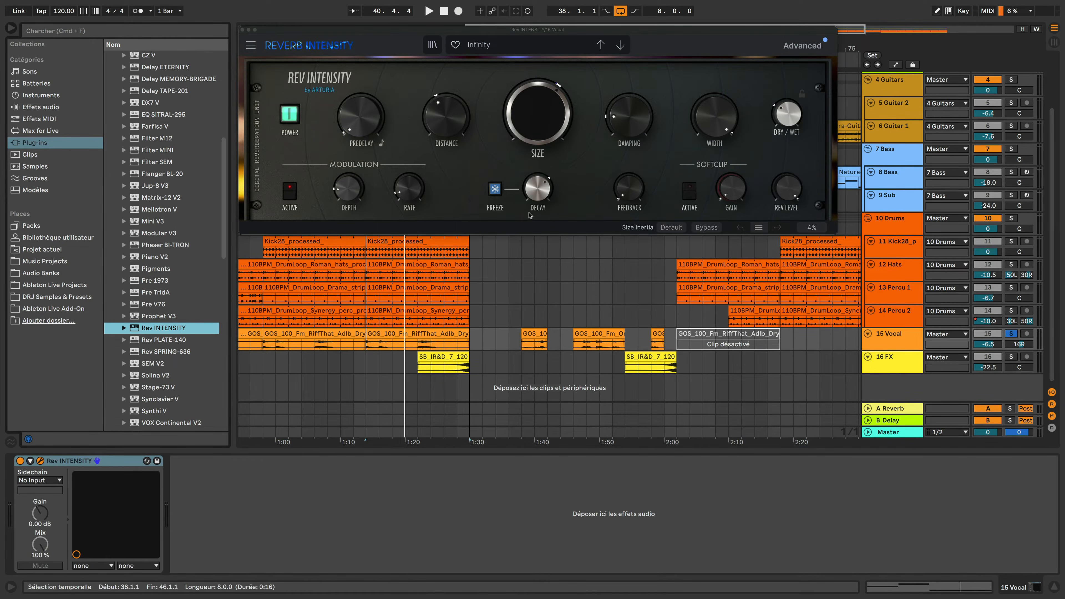
pyautogui.click(803, 45)
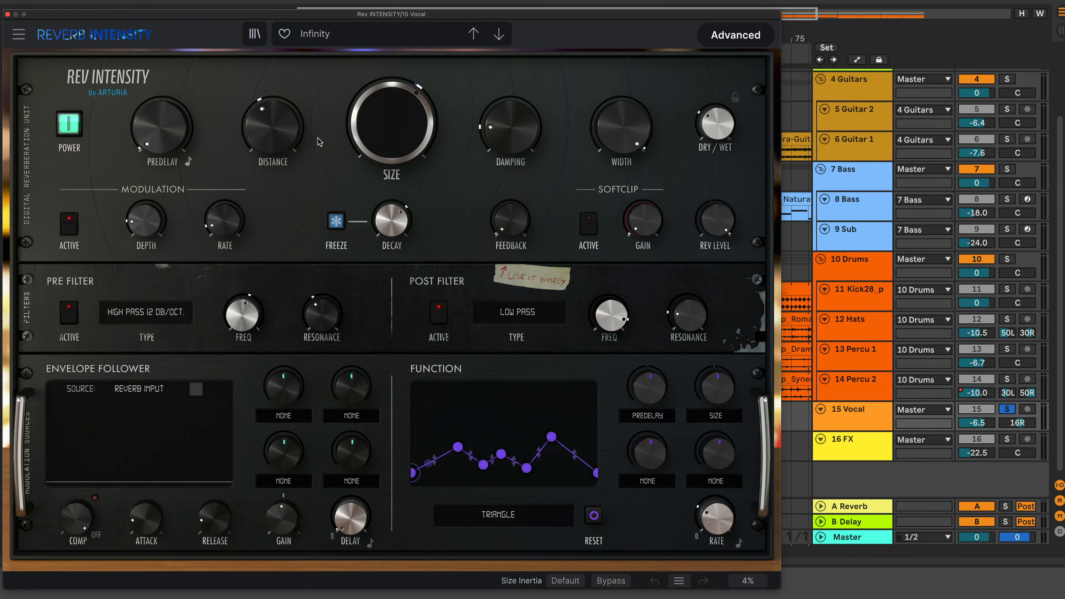
# Bypass the Rev INTENSITY plugin
pyautogui.moveTo(387, 144)
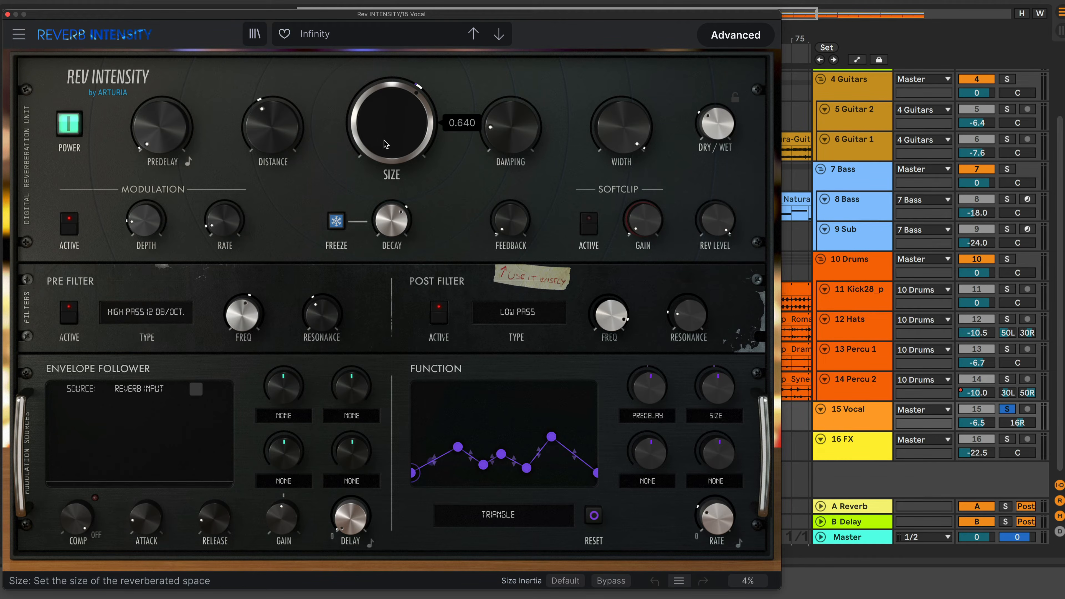
pyautogui.moveTo(275, 141)
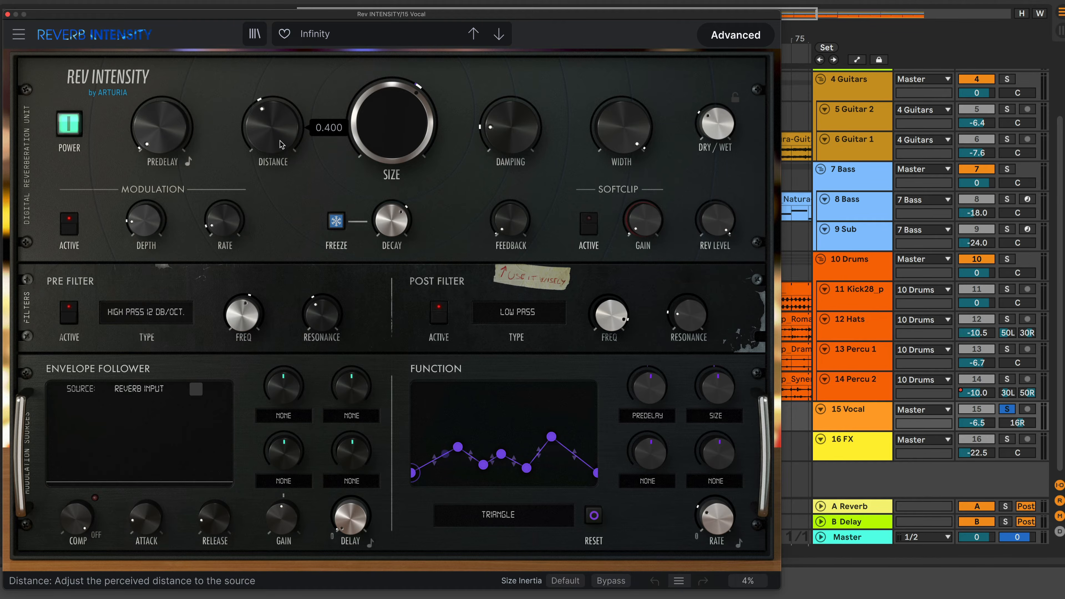
pyautogui.moveTo(180, 136)
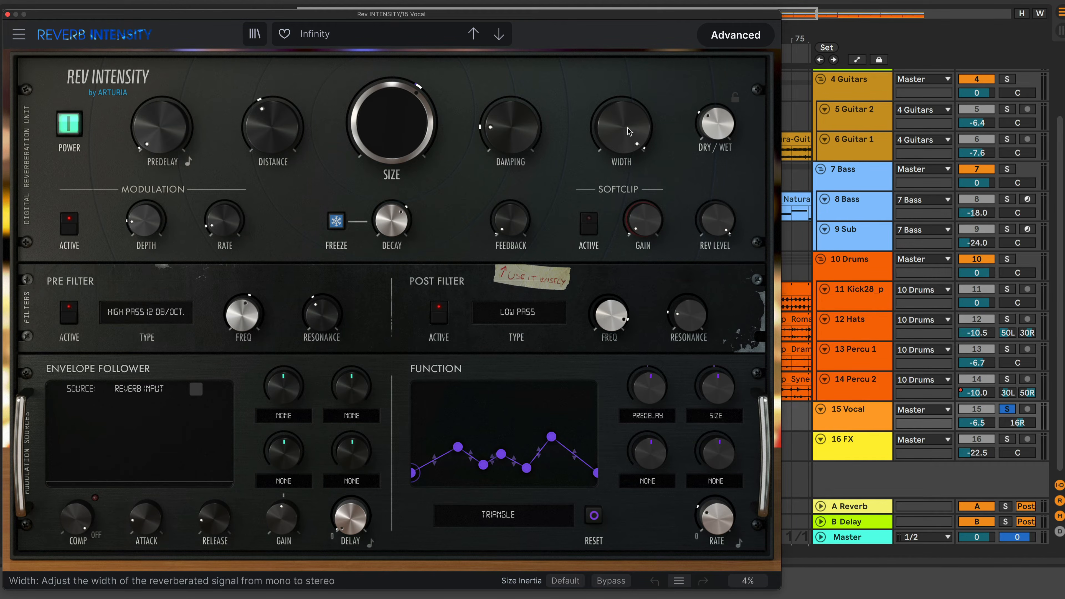
pyautogui.moveTo(625, 134)
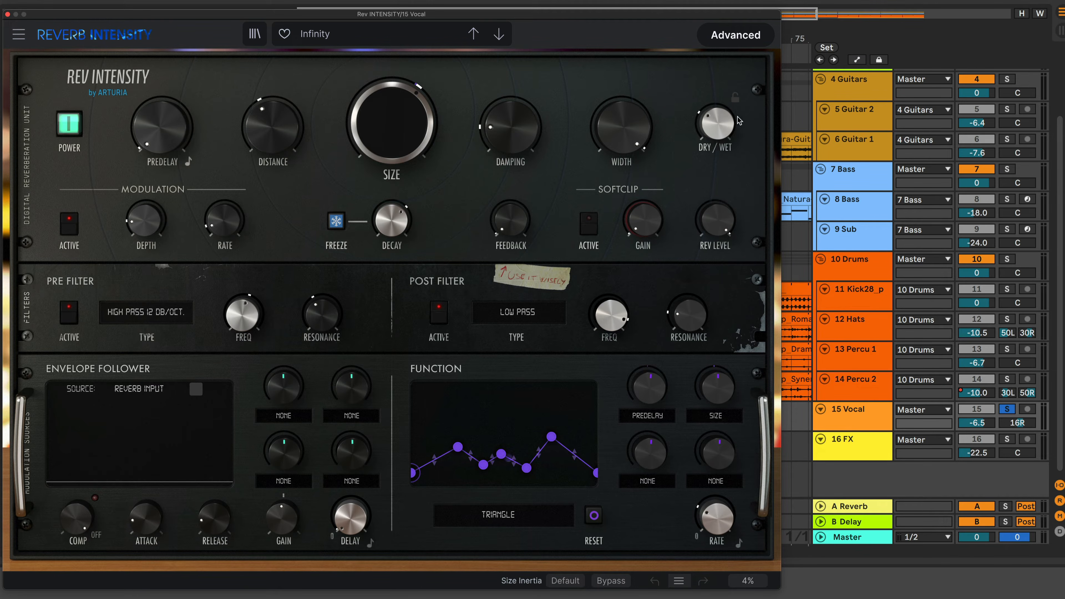
pyautogui.moveTo(714, 124)
pyautogui.click(621, 583)
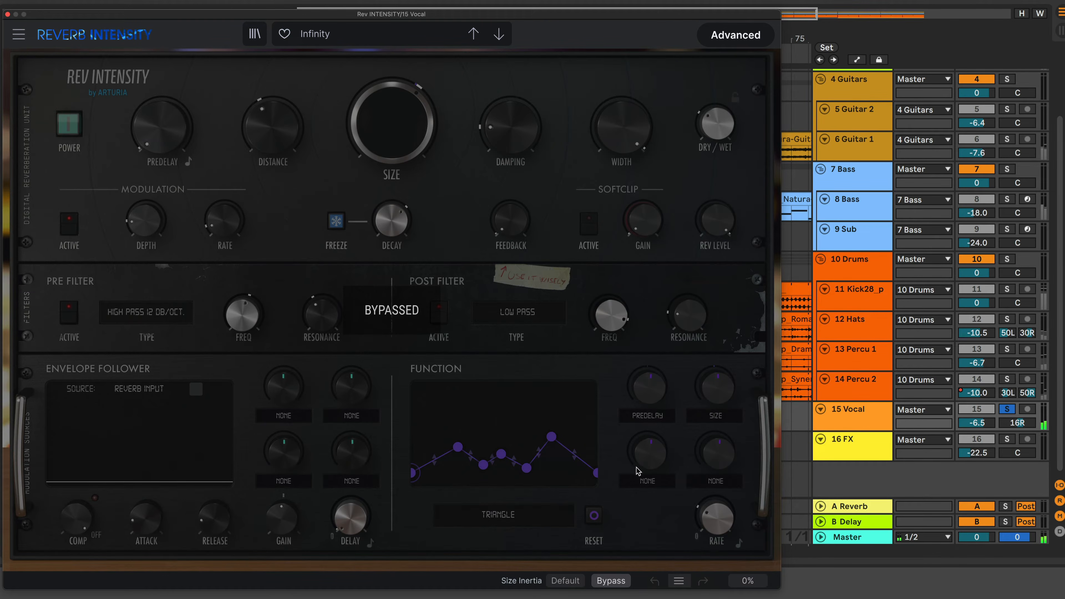
# Load the Default template preset and switch the plugin back on
pyautogui.click(365, 39)
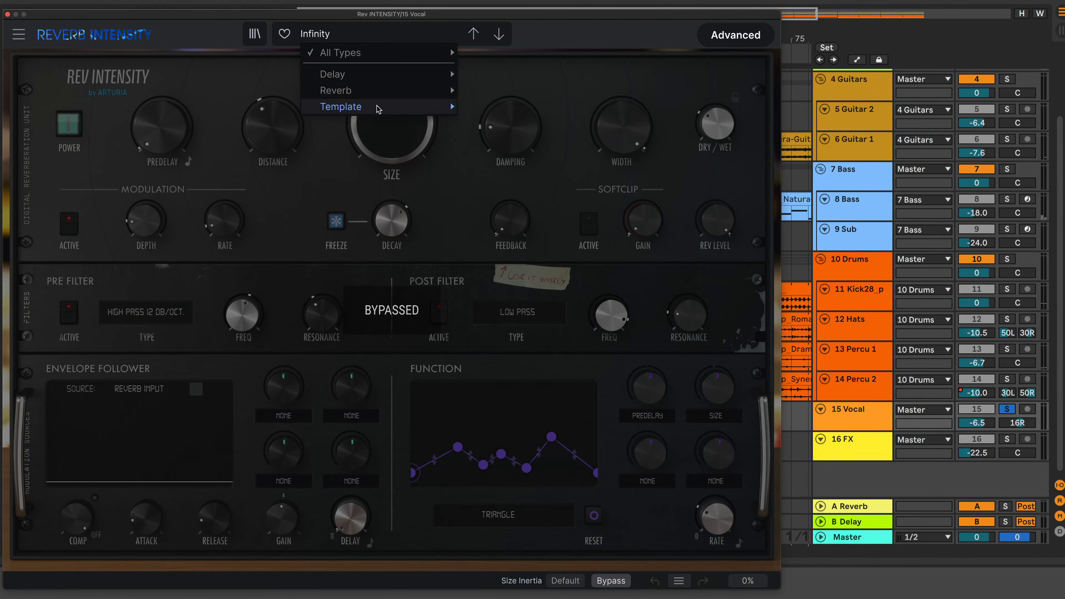
pyautogui.moveTo(378, 108)
pyautogui.click(491, 110)
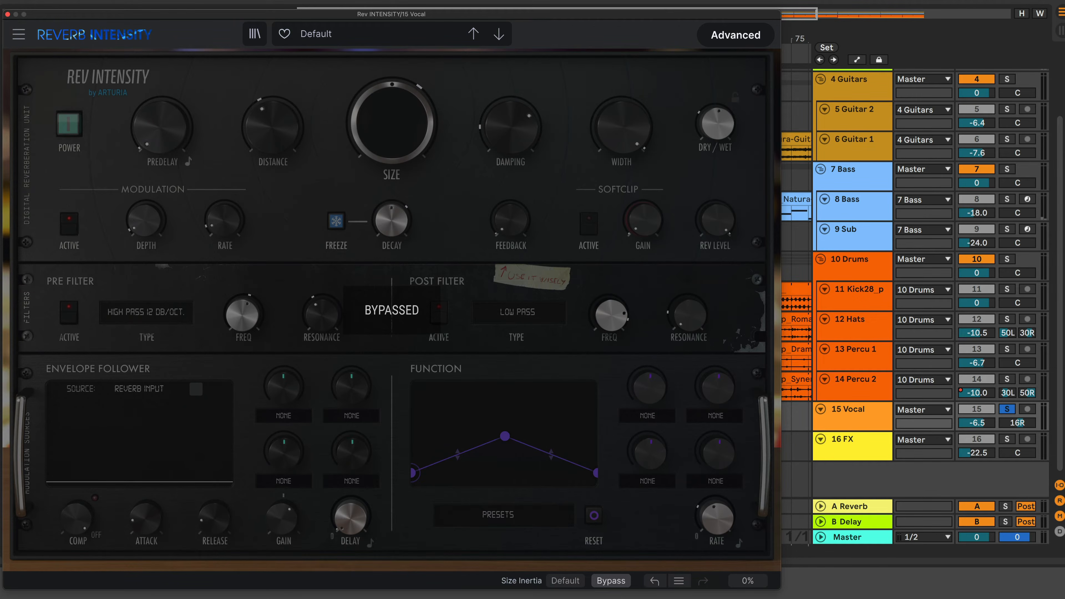
pyautogui.click(615, 587)
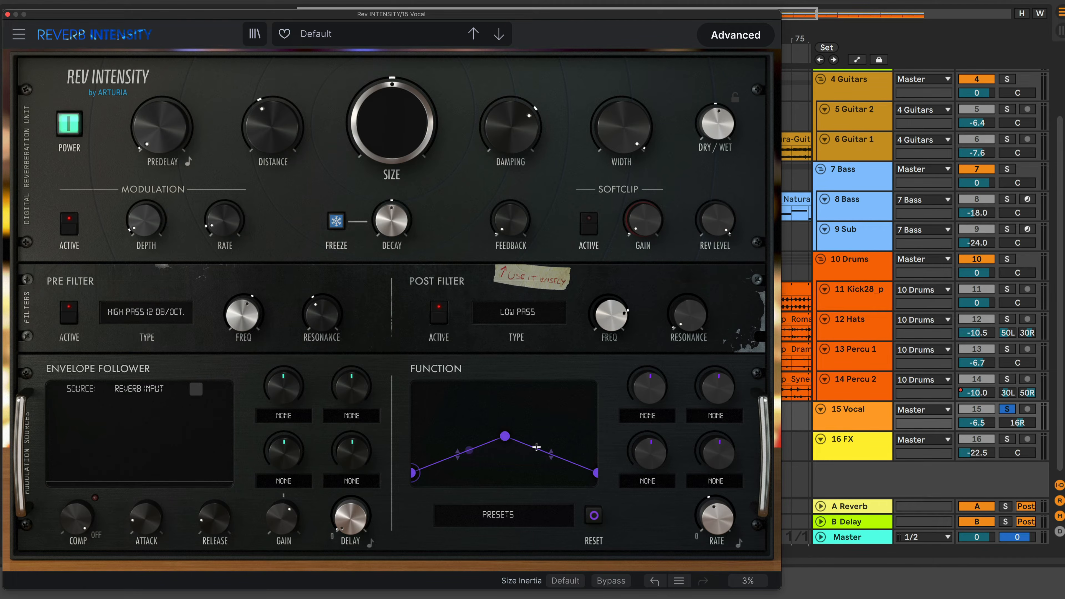
# Turn down the Dry/Wet mix and the pre-filter frequency
pyautogui.moveTo(717, 126); pyautogui.dragTo(716, 162)
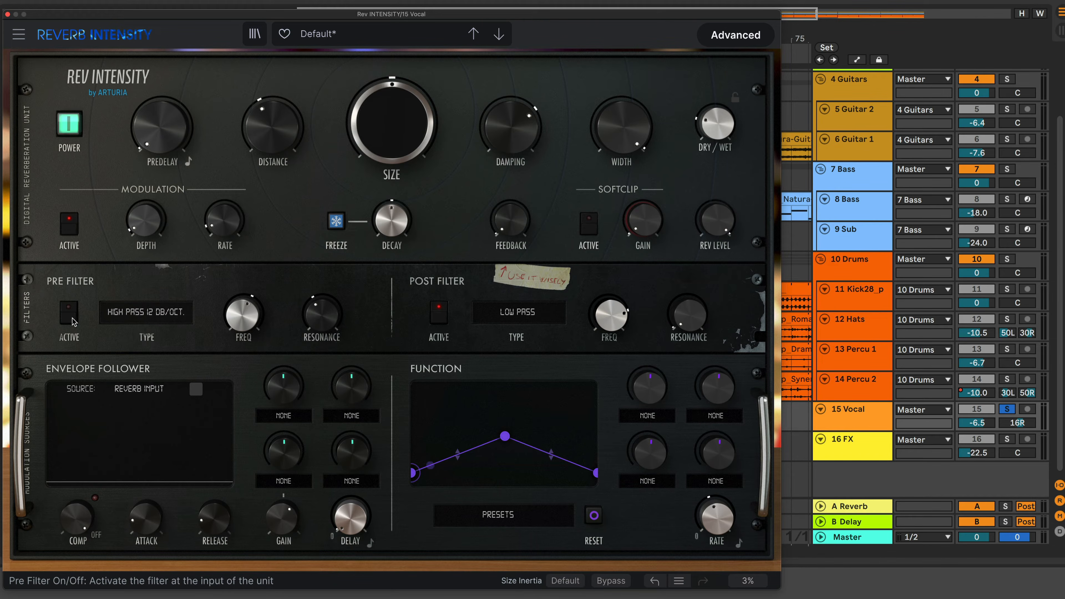
pyautogui.moveTo(247, 320)
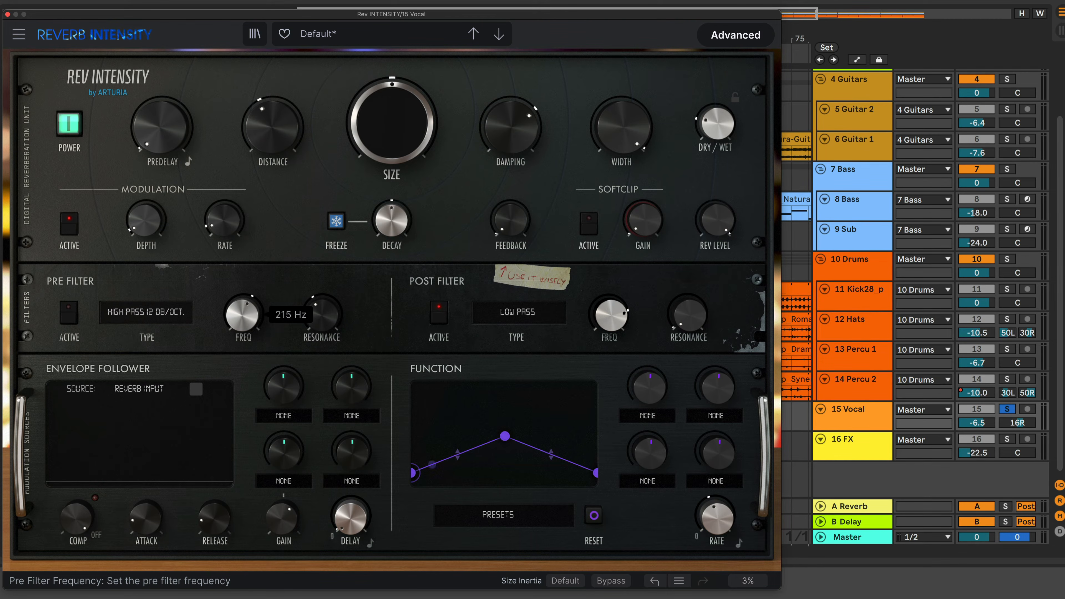
pyautogui.moveTo(244, 314); pyautogui.dragTo(243, 357)
# Set the pre-filter type to Low Pass 24 dB/oct. and enable the pre-filter
pyautogui.click(147, 311)
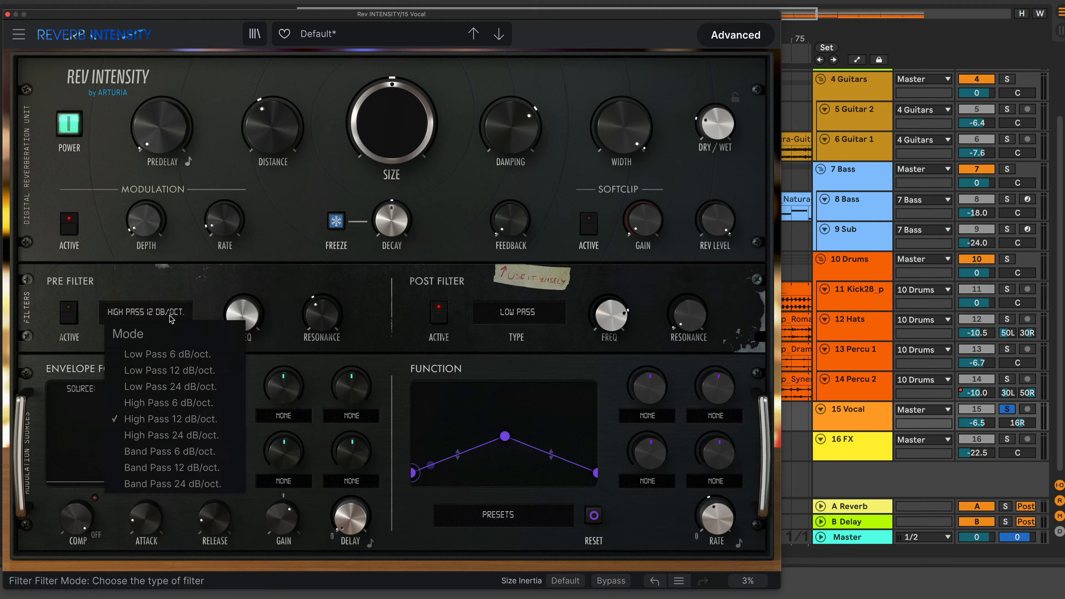
pyautogui.click(189, 391)
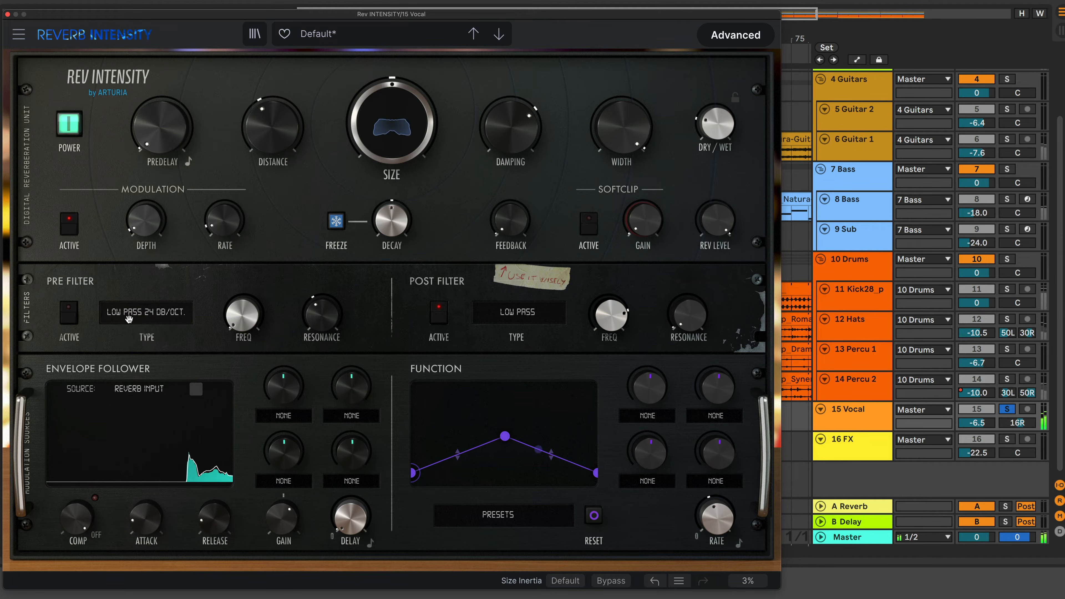
pyautogui.click(66, 320)
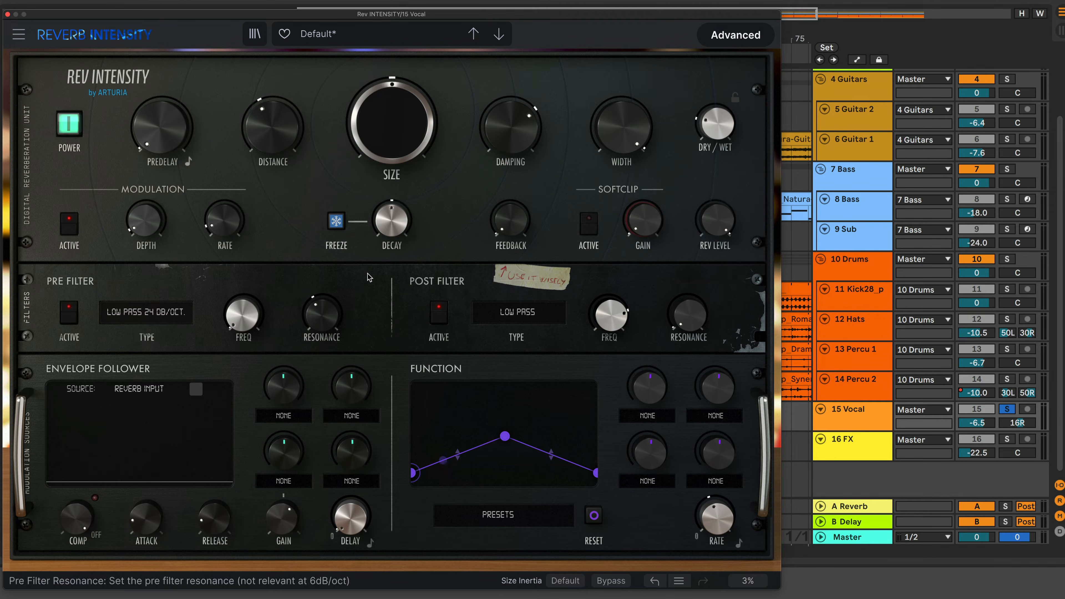
# Reset and readjust the Dry/Wet mix, and start playback
pyautogui.doubleClick(713, 144)
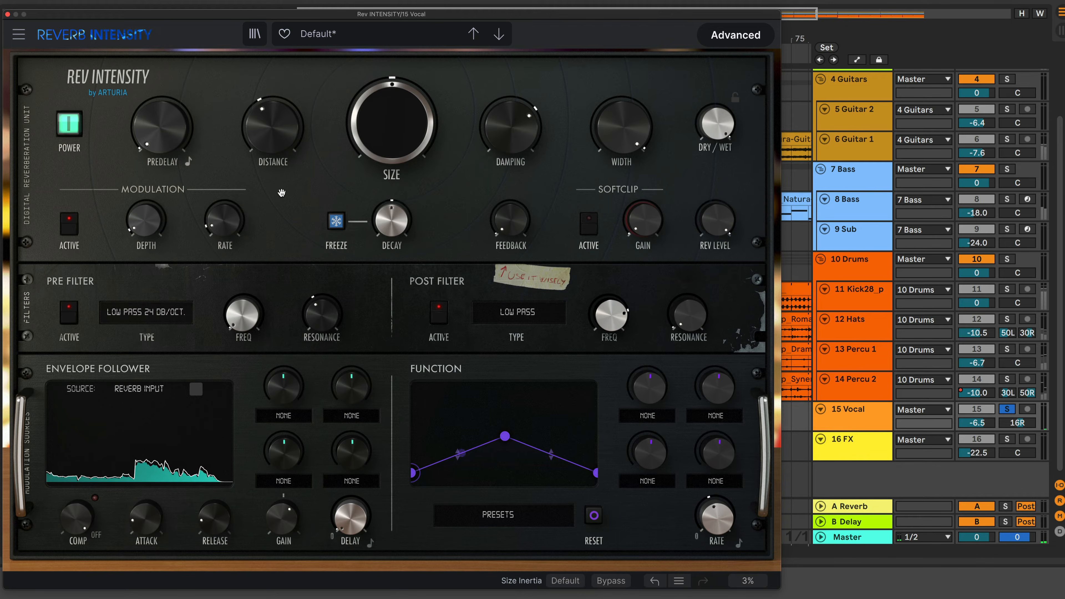
pyautogui.moveTo(739, 131); pyautogui.dragTo(739, 164)
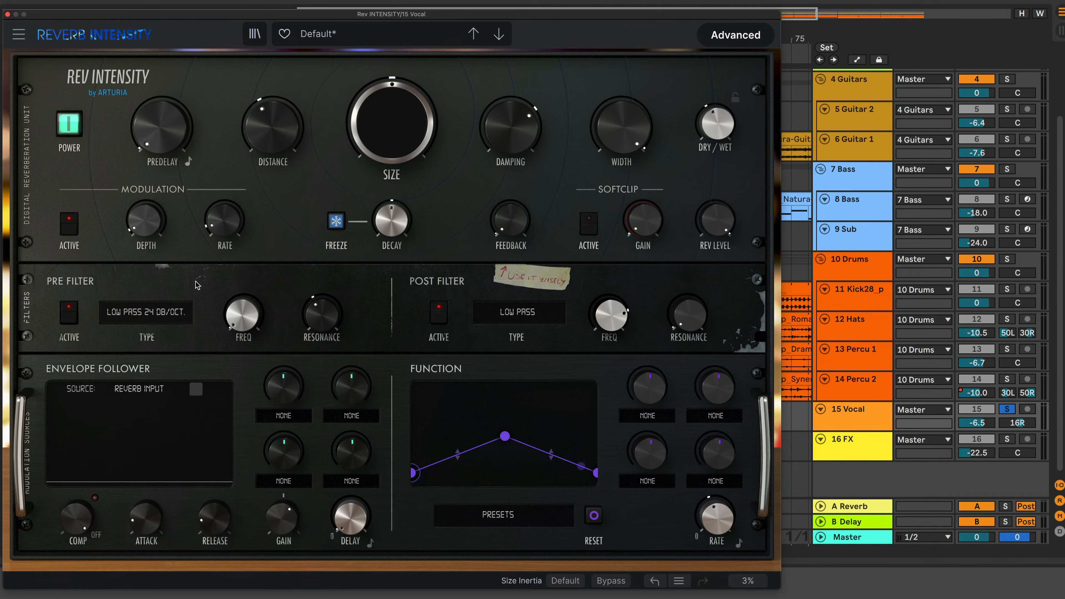
pyautogui.moveTo(245, 325)
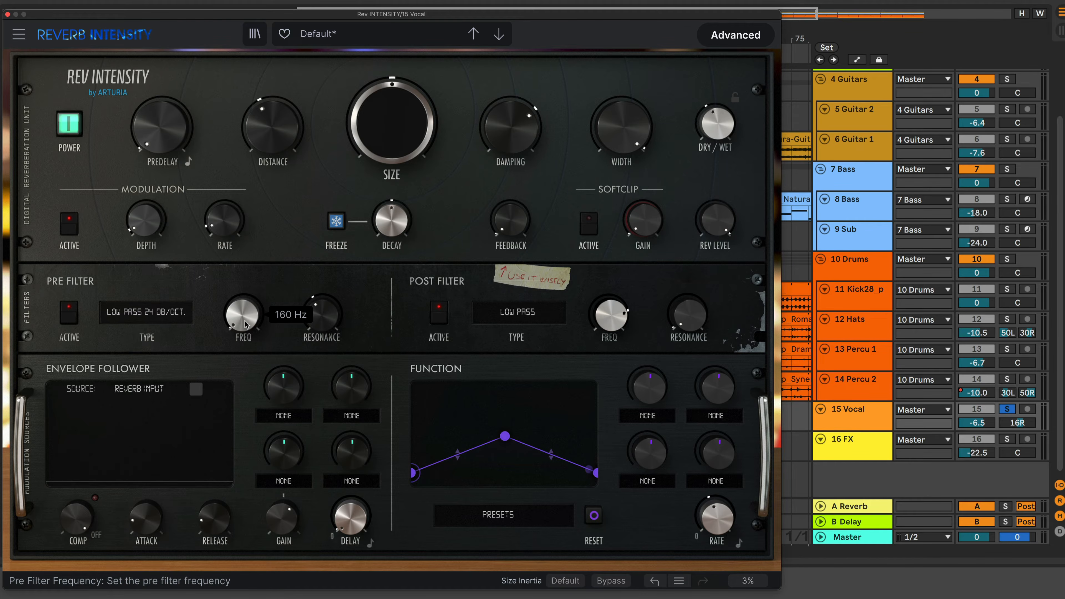
pyautogui.moveTo(716, 126); pyautogui.dragTo(716, 71)
pyautogui.press('space')
# Raise the pre-filter frequency to about 968 Hz and turn the Dry/Wet mix down
pyautogui.moveTo(244, 324); pyautogui.dragTo(244, 270)
pyautogui.moveTo(717, 123); pyautogui.dragTo(716, 251)
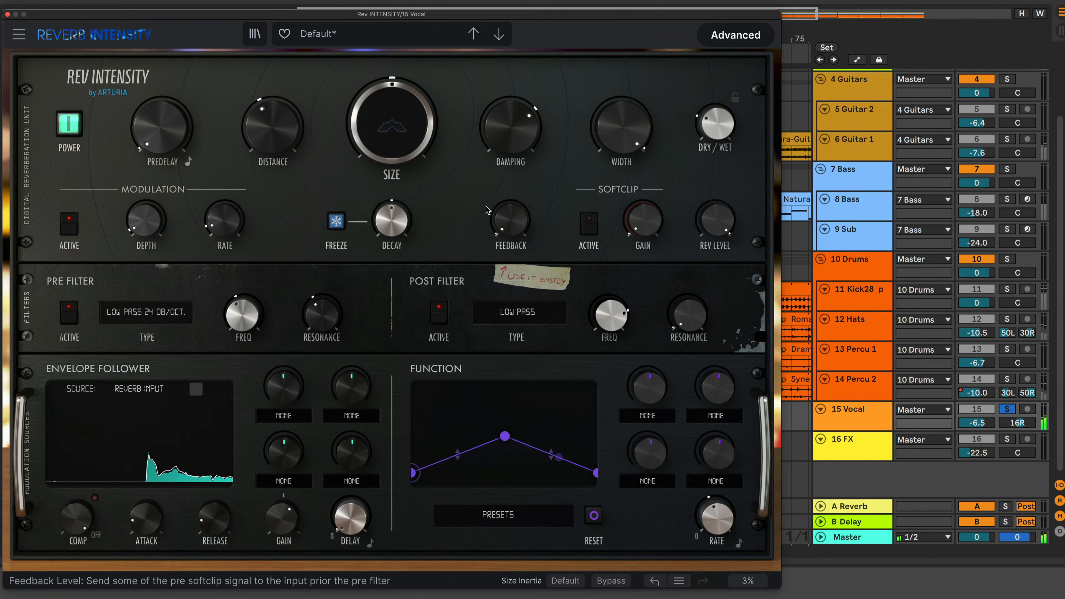
pyautogui.moveTo(237, 325); pyautogui.dragTo(237, 324)
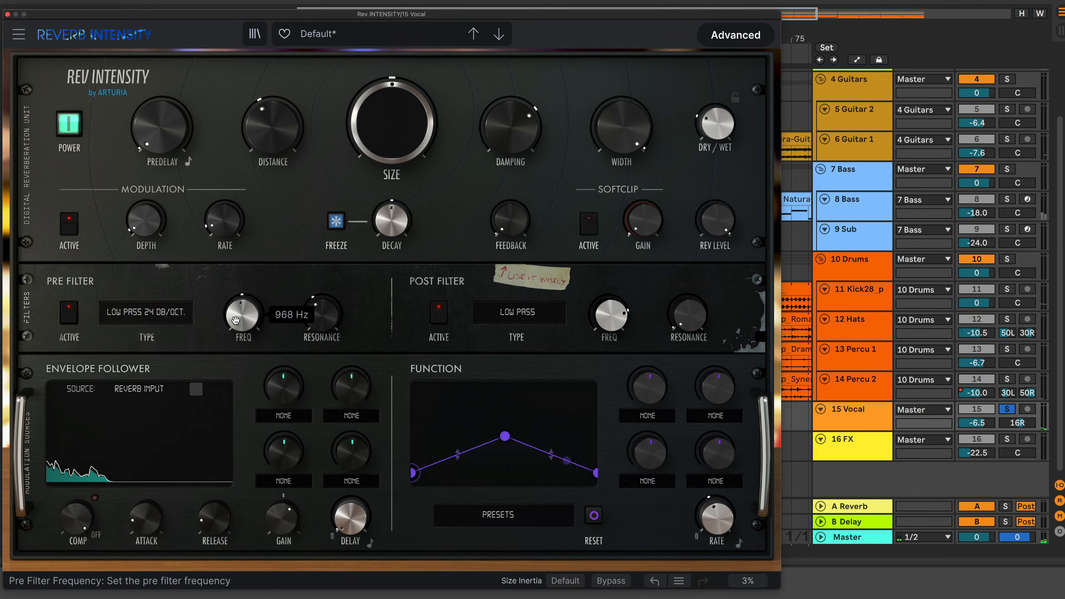
# Lower the pre-filter resonance and switch the pre-filter back on
pyautogui.moveTo(331, 320)
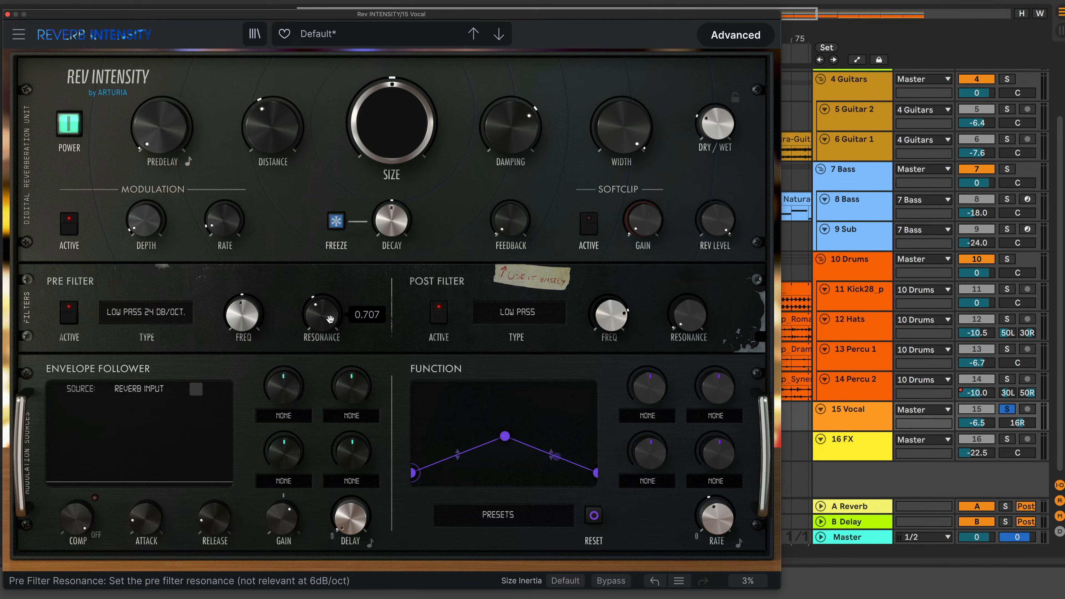
pyautogui.moveTo(330, 320)
pyautogui.mouseDown()
pyautogui.moveTo(330, 291)
pyautogui.moveTo(330, 336)
pyautogui.mouseUp()
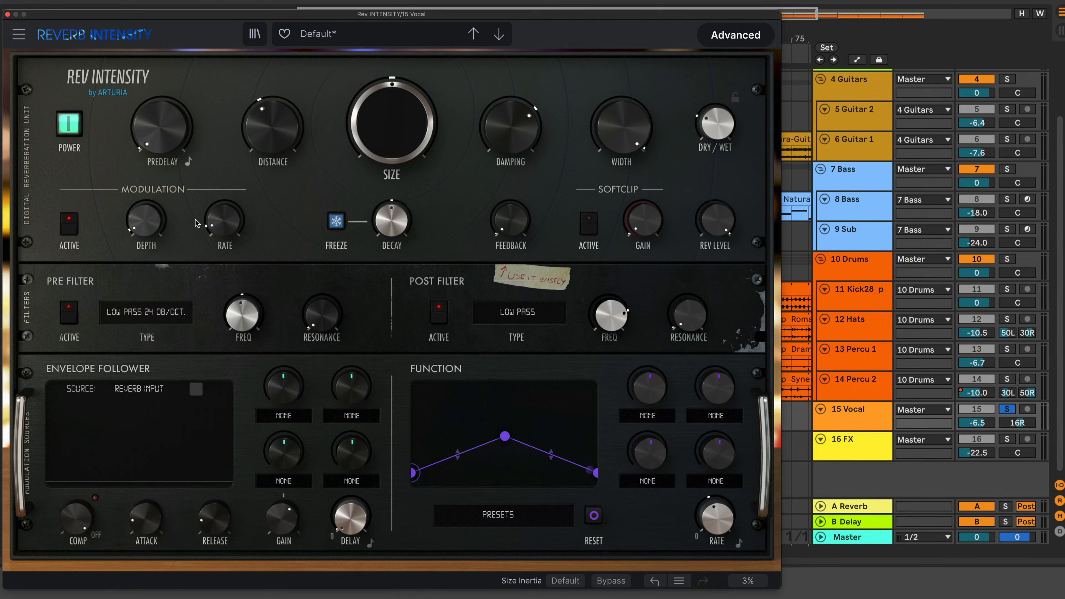
pyautogui.click(70, 315)
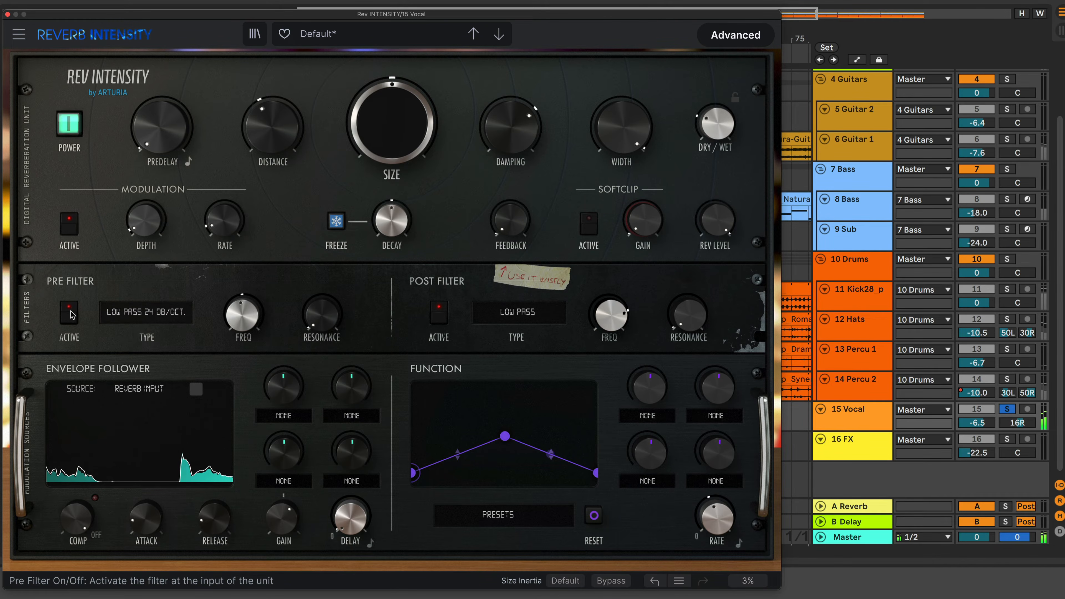
# Nudge the pre-filter frequency up and activate the Softclip
pyautogui.moveTo(242, 315); pyautogui.dragTo(242, 300)
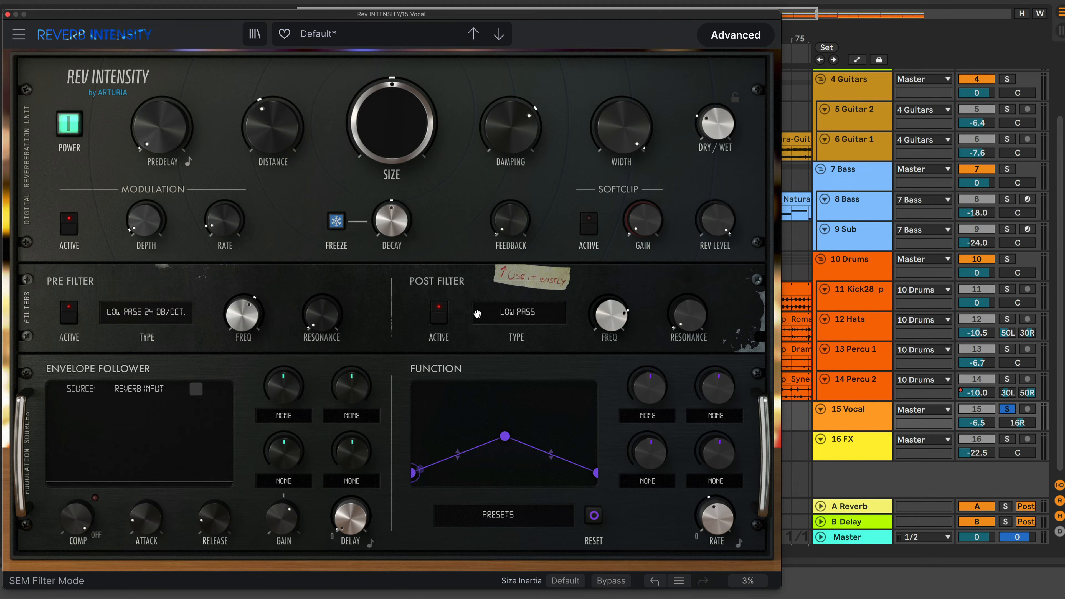
pyautogui.moveTo(635, 213)
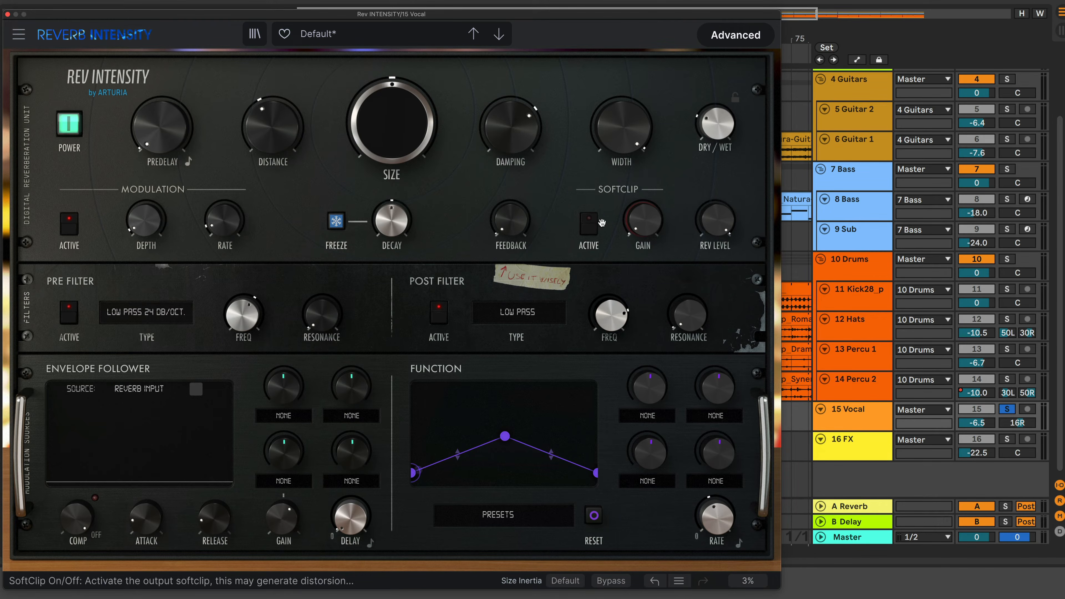
pyautogui.click(587, 232)
# Adjust the post-filter frequency and toggle the post filter
pyautogui.moveTo(645, 224)
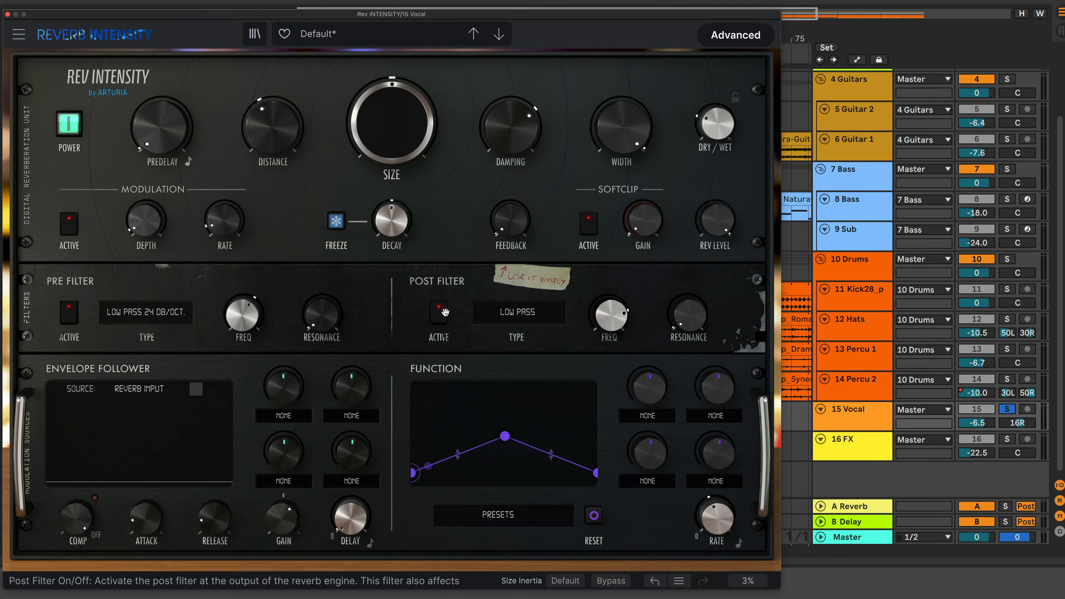
pyautogui.moveTo(620, 323); pyautogui.dragTo(620, 362)
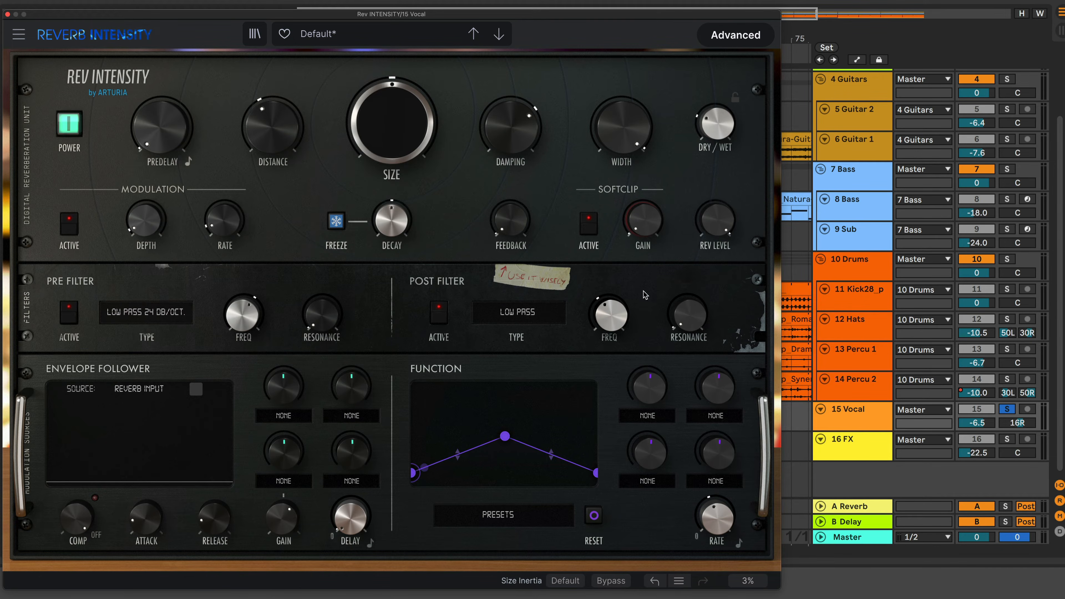
pyautogui.moveTo(626, 310); pyautogui.dragTo(626, 281)
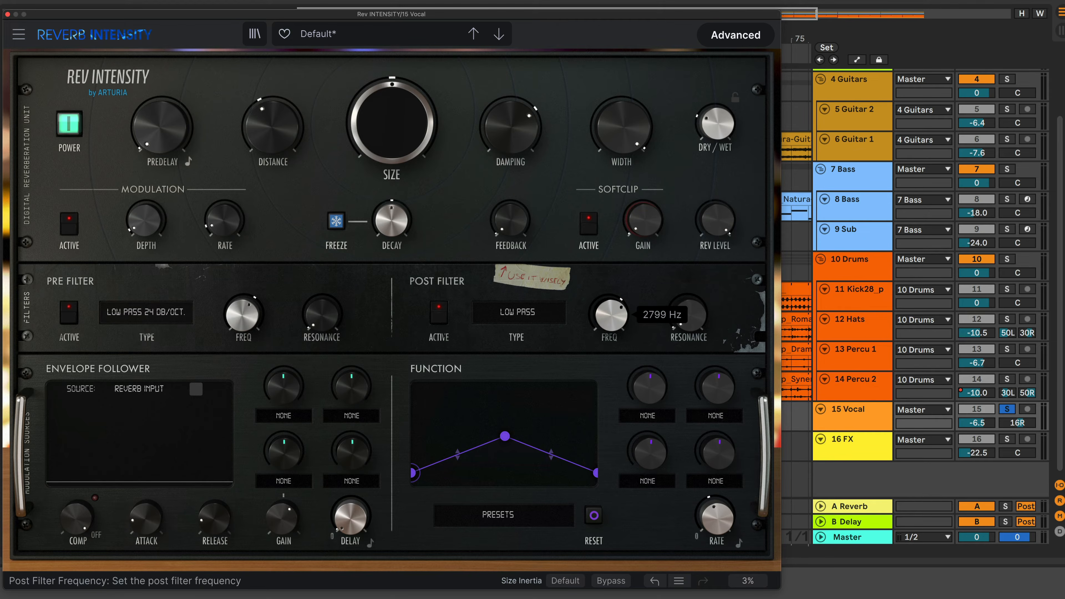
pyautogui.click(440, 322)
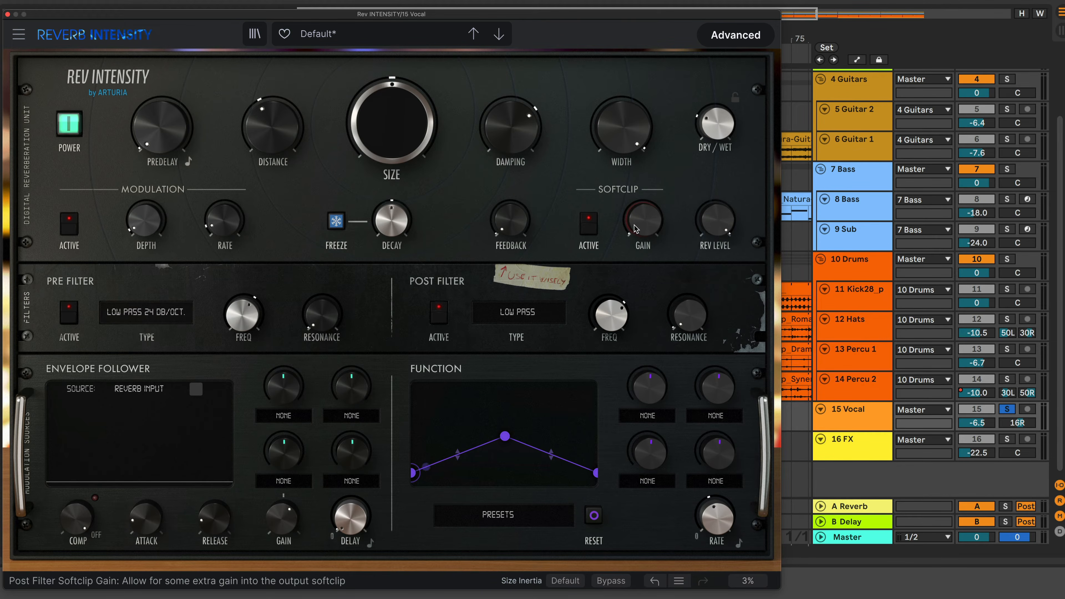
# Raise the Softclip gain, switch the Softclip off, and reset the gain to default
pyautogui.moveTo(642, 222); pyautogui.dragTo(642, 183)
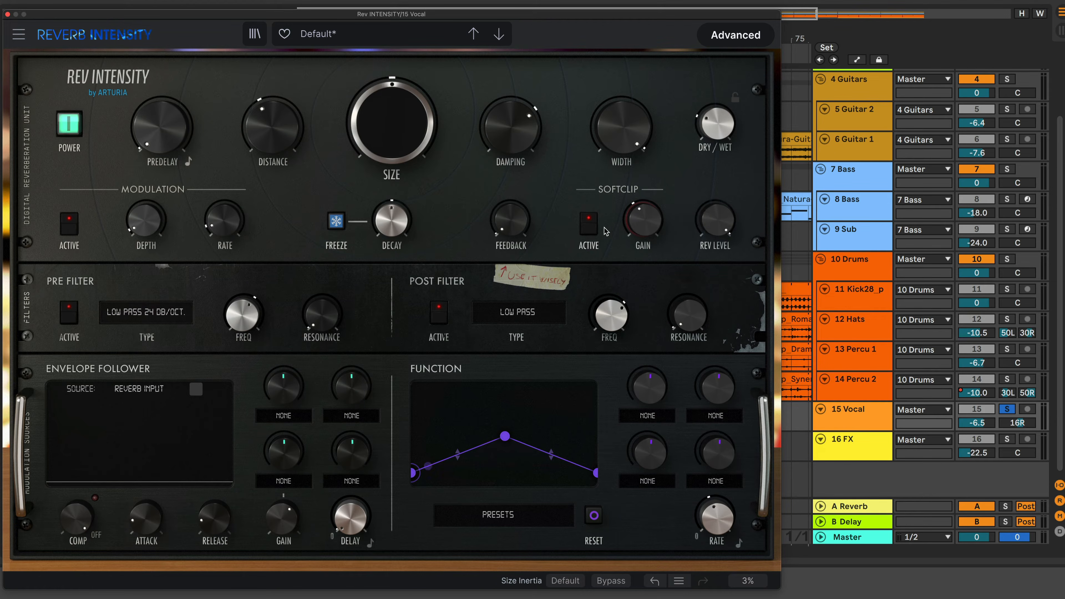
pyautogui.click(591, 229)
pyautogui.moveTo(643, 222); pyautogui.dragTo(643, 224)
pyautogui.doubleClick(657, 221)
# Enable predelay tempo sync and set the predelay to 1/2.t
pyautogui.moveTo(169, 147)
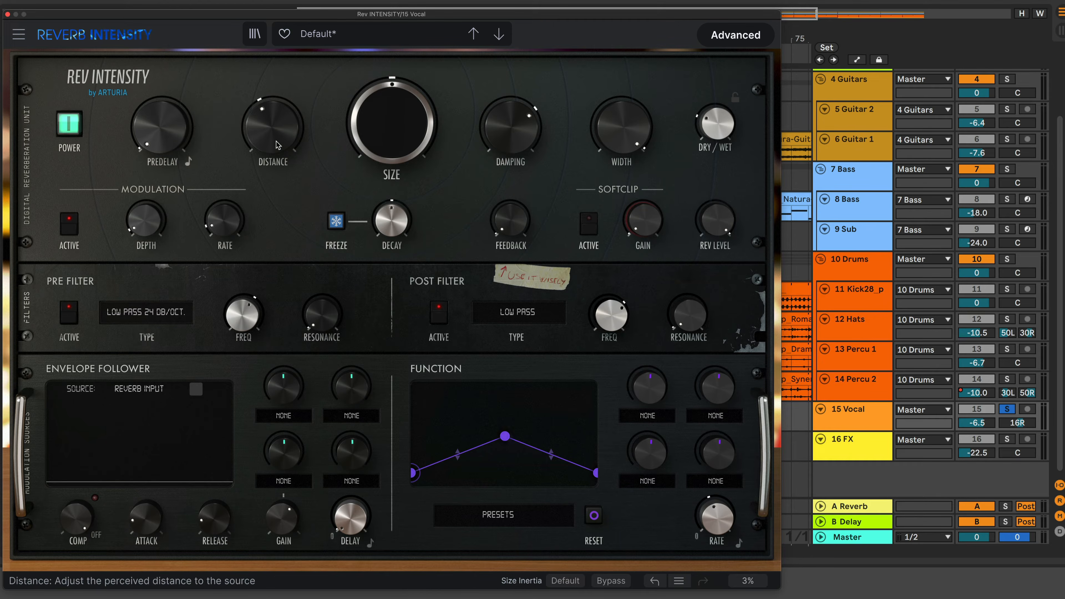
pyautogui.moveTo(277, 145)
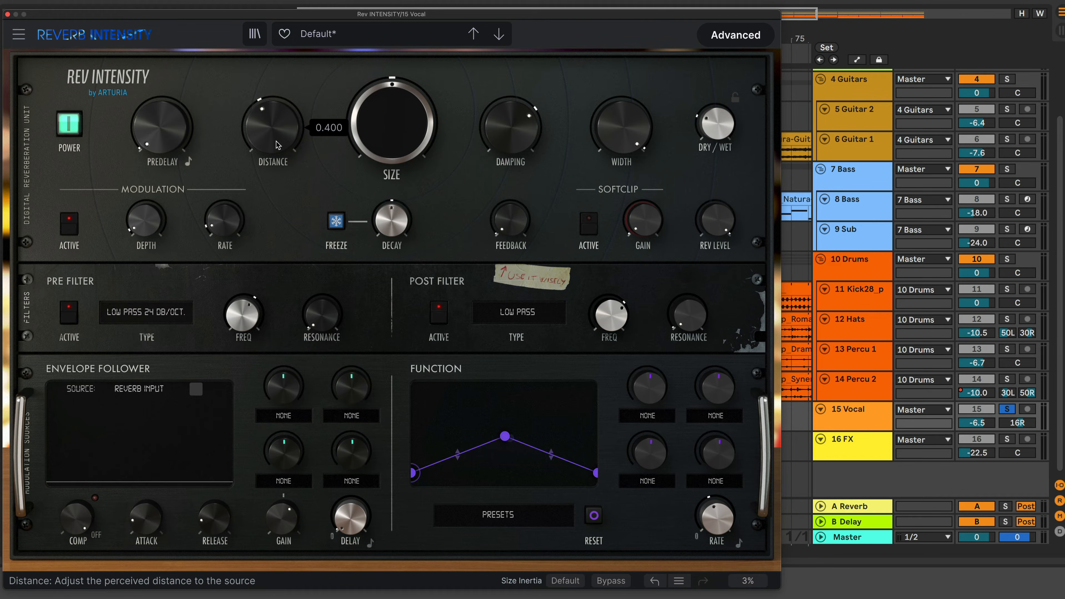
pyautogui.click(188, 163)
pyautogui.moveTo(163, 135); pyautogui.dragTo(166, 158)
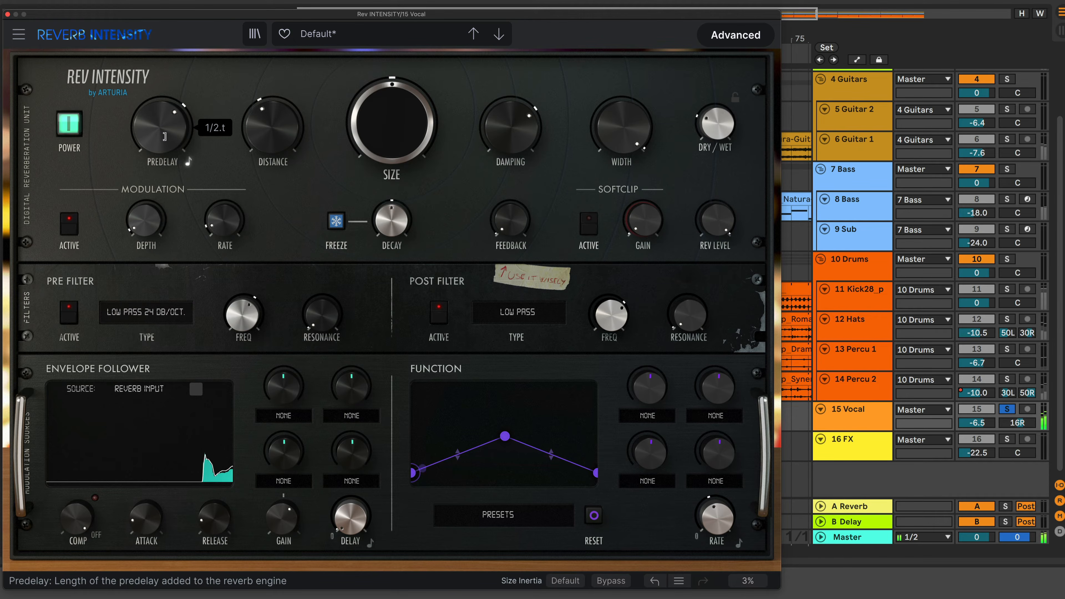
# Turn off predelay sync and set the predelay to 56.0 ms
pyautogui.click(186, 162)
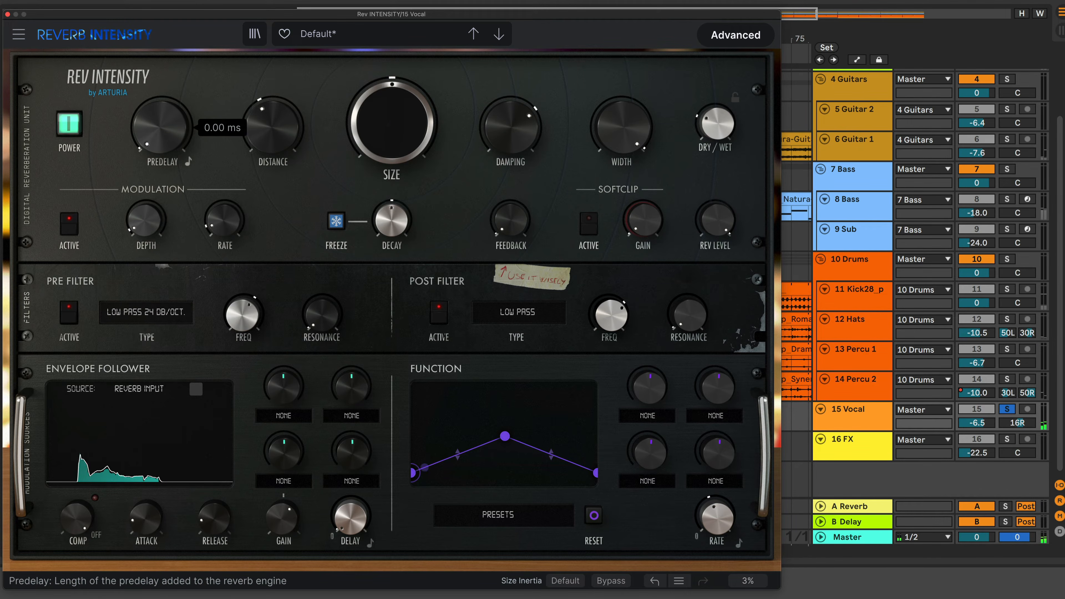
pyautogui.moveTo(168, 136); pyautogui.dragTo(167, 105)
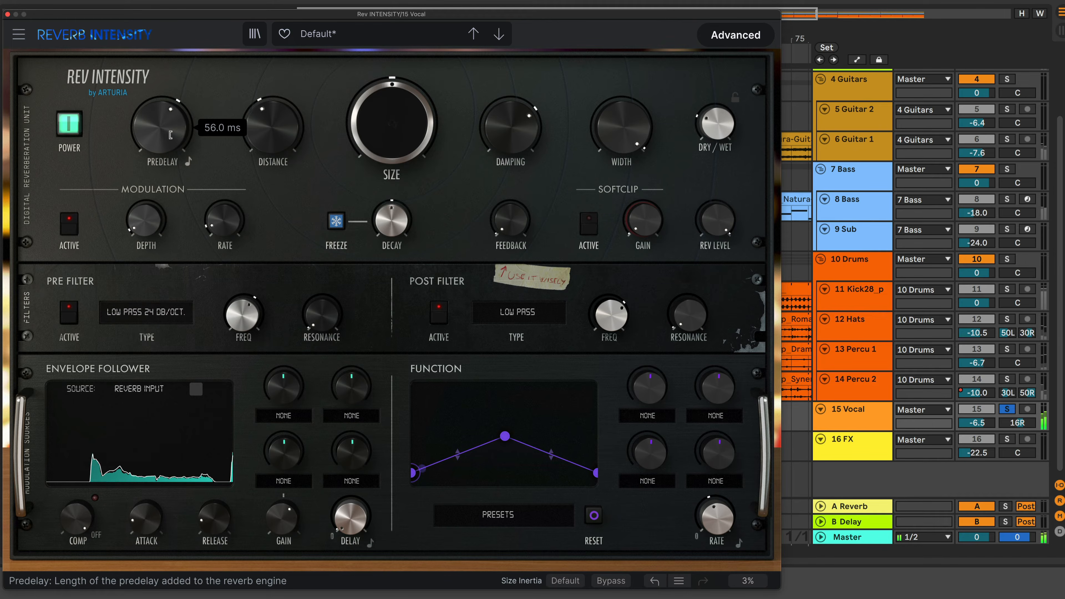
# Adjust the predelay to about 68 ms and toggle playback to audition it
pyautogui.moveTo(169, 127); pyautogui.dragTo(168, 131)
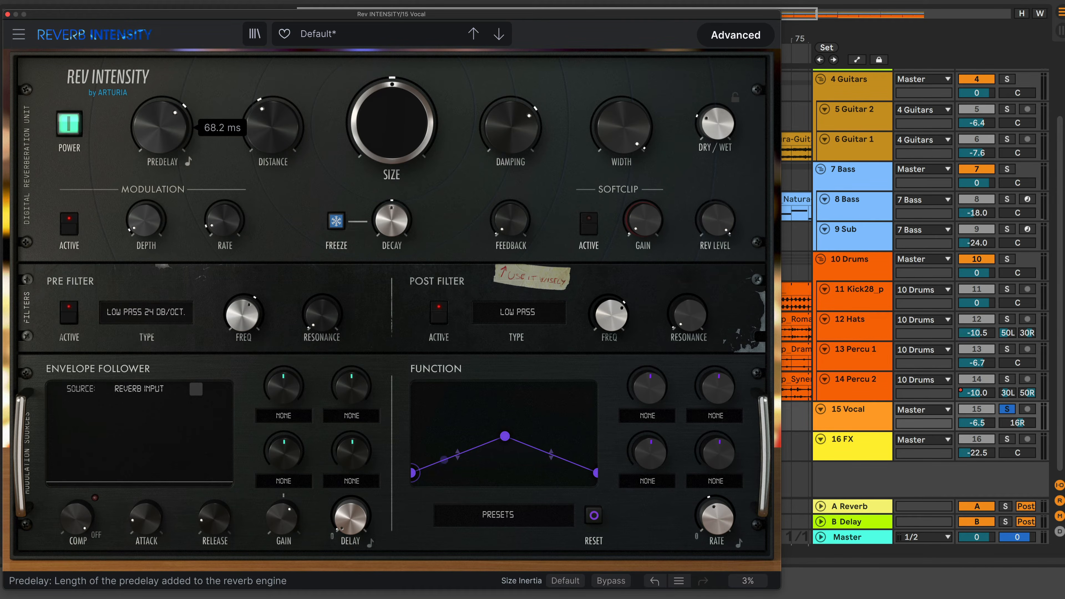
pyautogui.moveTo(168, 126); pyautogui.dragTo(168, 138)
pyautogui.moveTo(167, 126); pyautogui.dragTo(169, 116)
pyautogui.press('space')
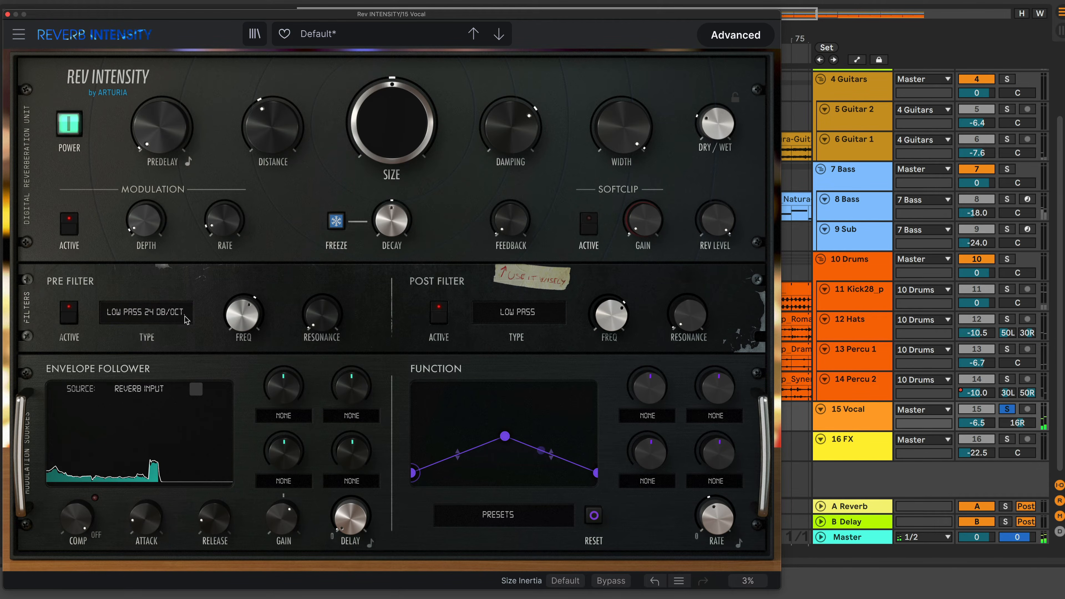
# Deactivate the pre filter and sweep the predelay up from near zero
pyautogui.click(69, 319)
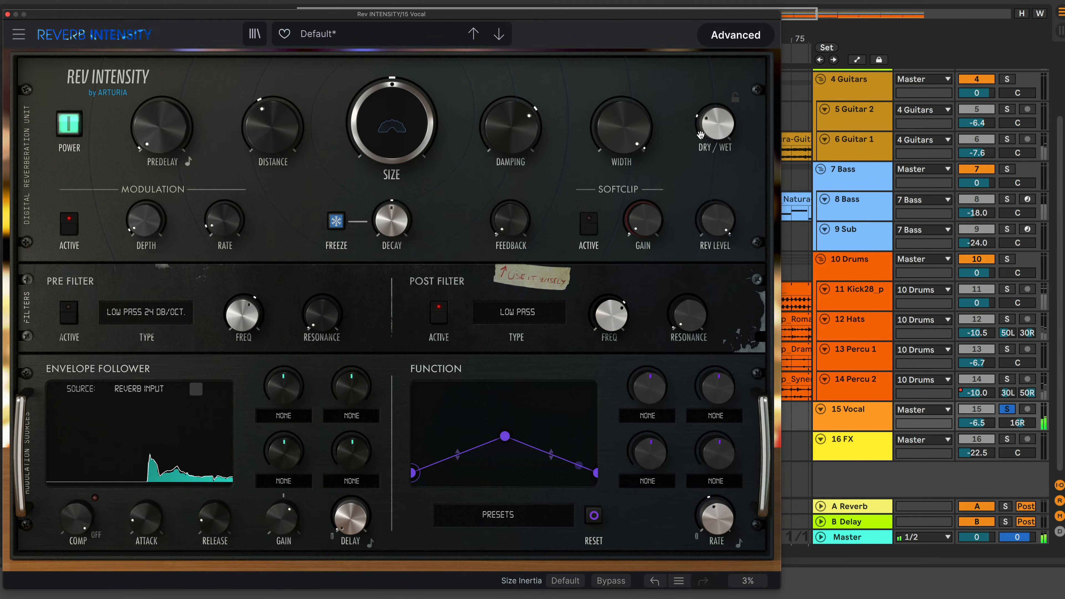
pyautogui.moveTo(718, 123); pyautogui.dragTo(717, 110)
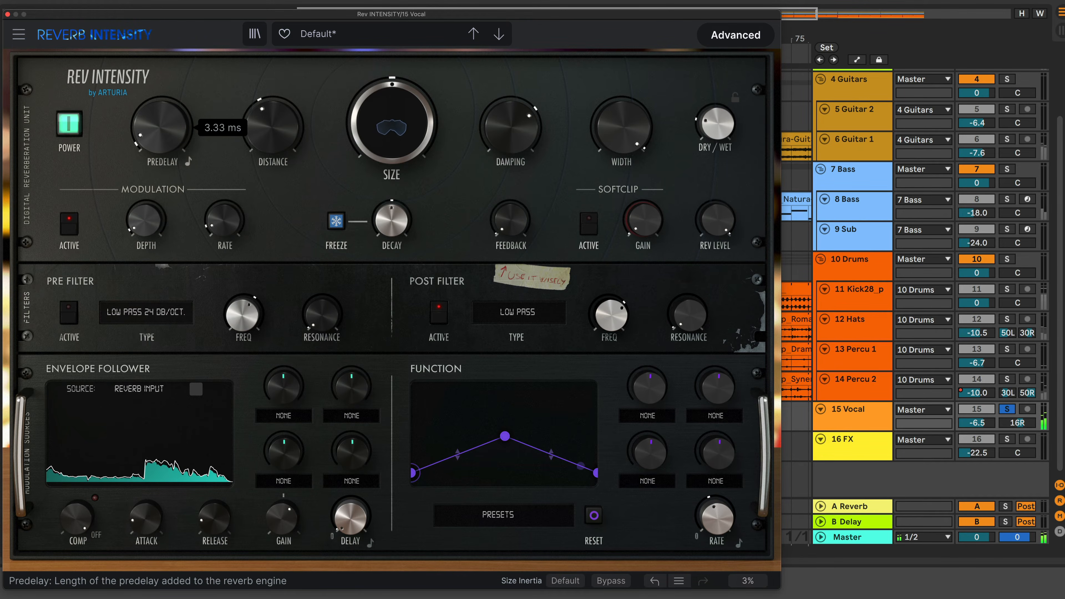
pyautogui.moveTo(162, 128); pyautogui.dragTo(162, 68)
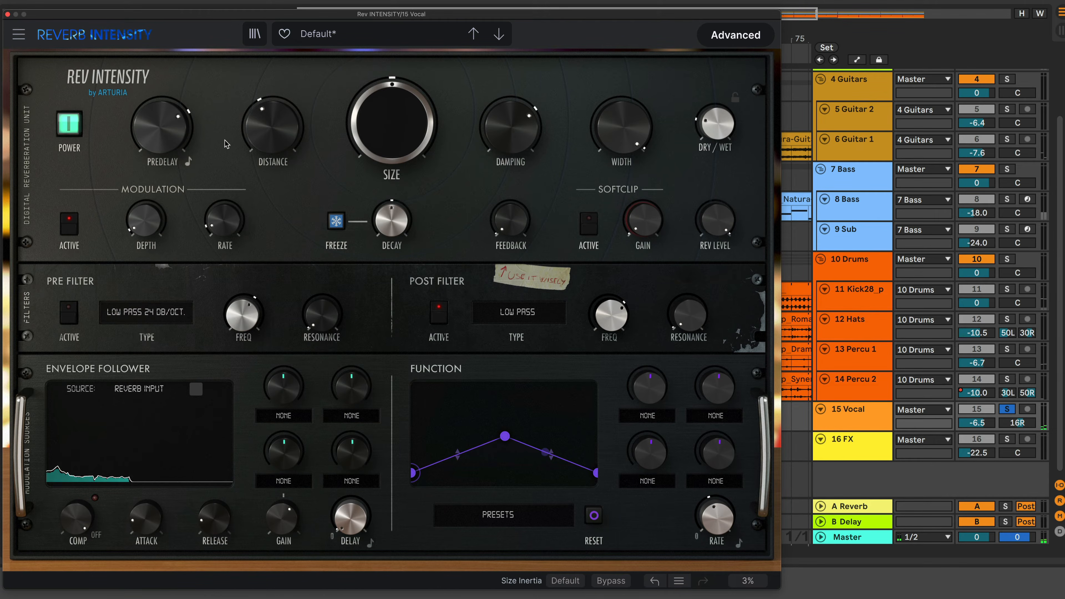
# Sweep Distance up to 1.00, then bring it back to about 0.29 while toggling playback
pyautogui.moveTo(276, 137)
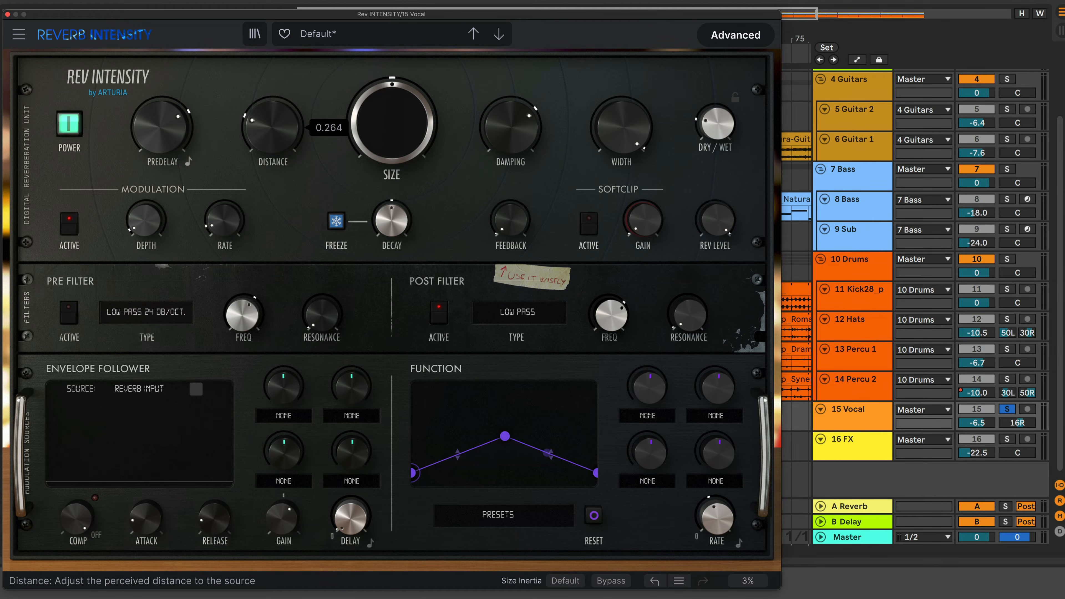
pyautogui.moveTo(277, 137); pyautogui.dragTo(269, 75)
pyautogui.press('space')
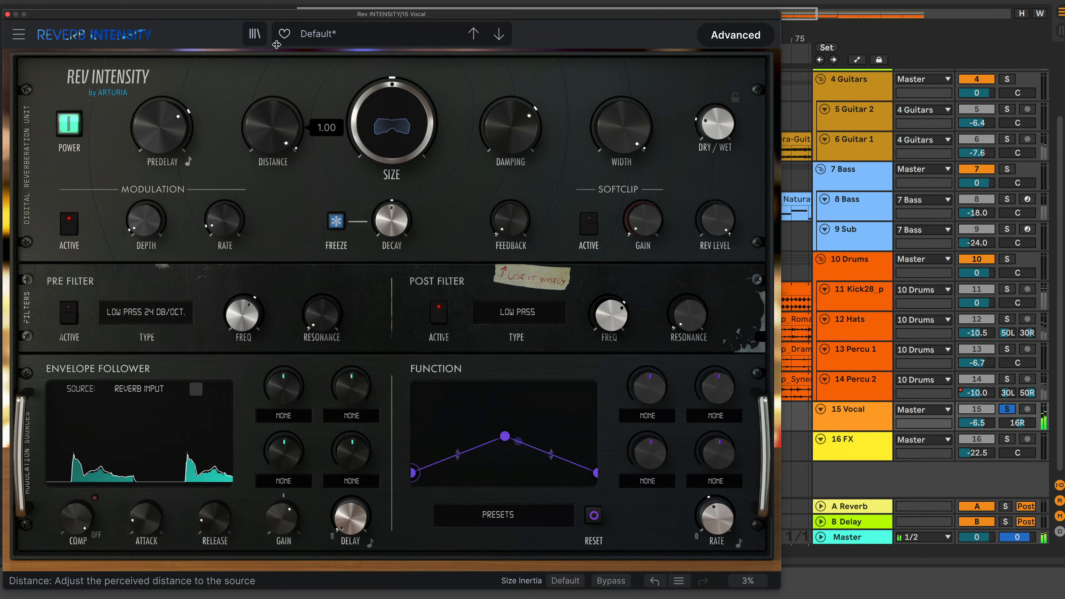
pyautogui.moveTo(271, 146); pyautogui.dragTo(271, 205)
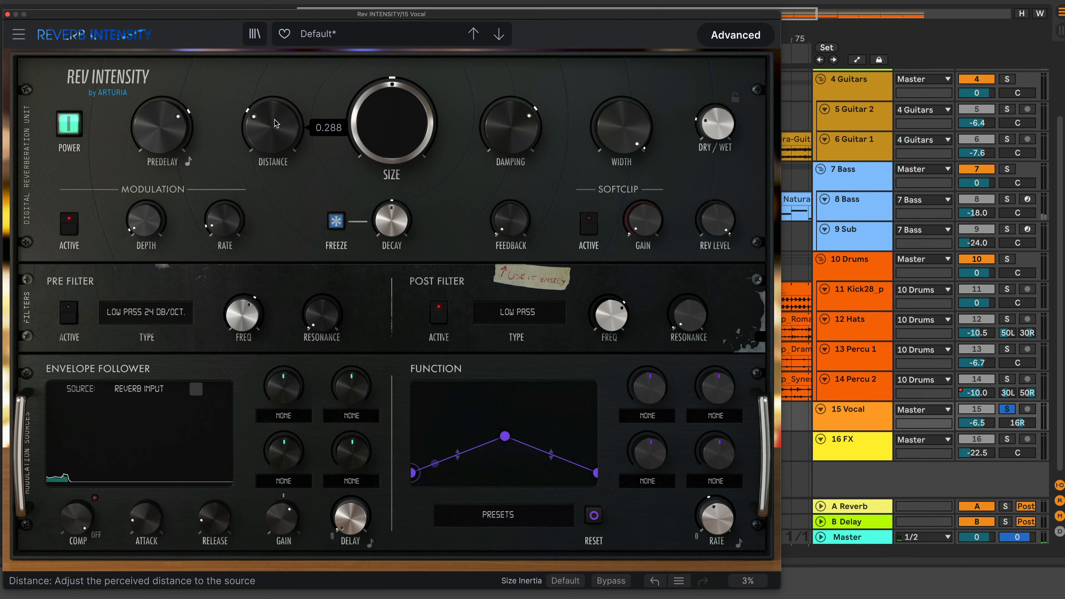
pyautogui.moveTo(281, 118); pyautogui.dragTo(281, 108)
# Set the predelay to 0.00 ms, stop playback and trigger Panic to silence all sounds
pyautogui.moveTo(188, 138)
pyautogui.mouseDown()
pyautogui.moveTo(164, 143)
pyautogui.moveTo(171, 148)
pyautogui.mouseUp()
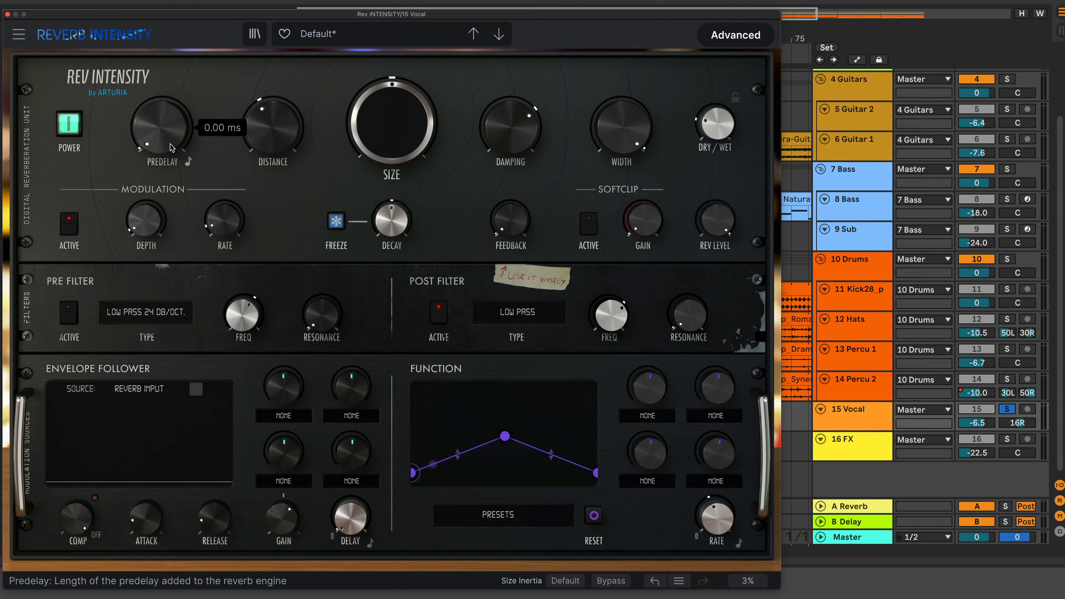
pyautogui.moveTo(389, 130)
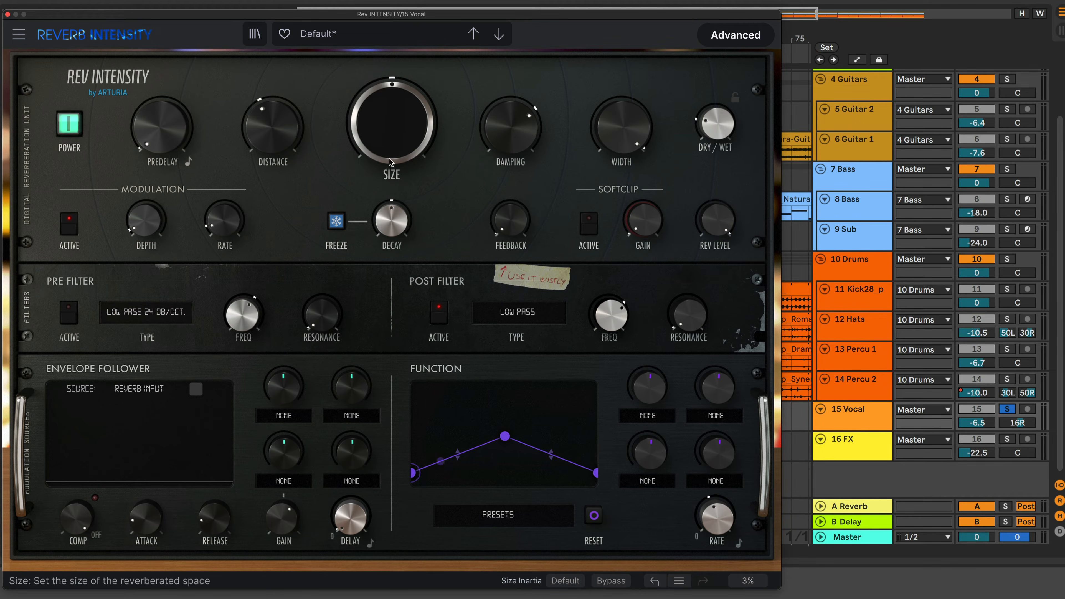
pyautogui.moveTo(389, 160); pyautogui.dragTo(389, 161)
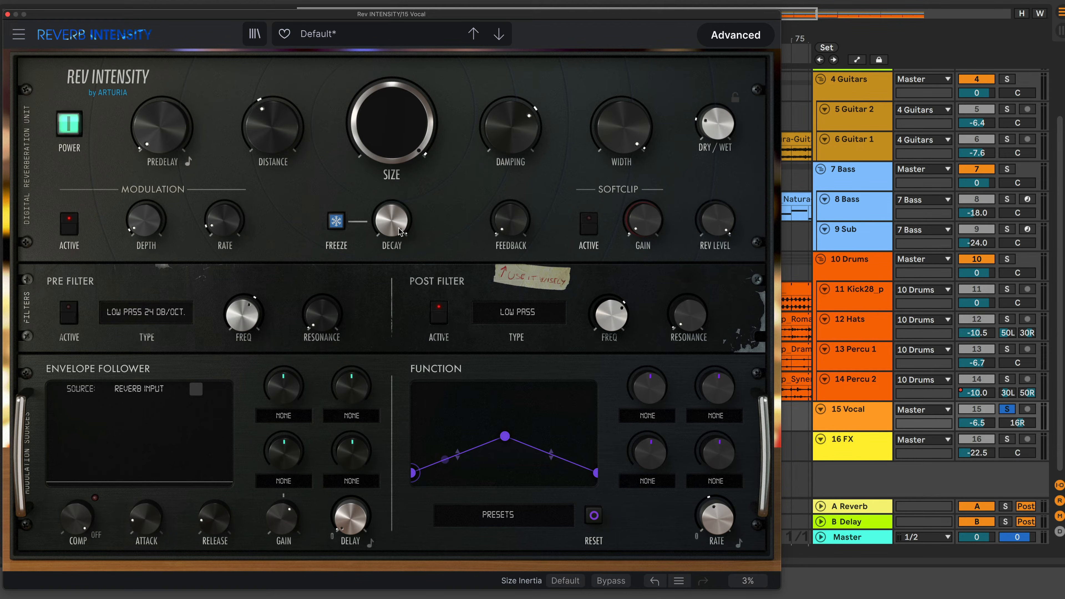
pyautogui.press('space')
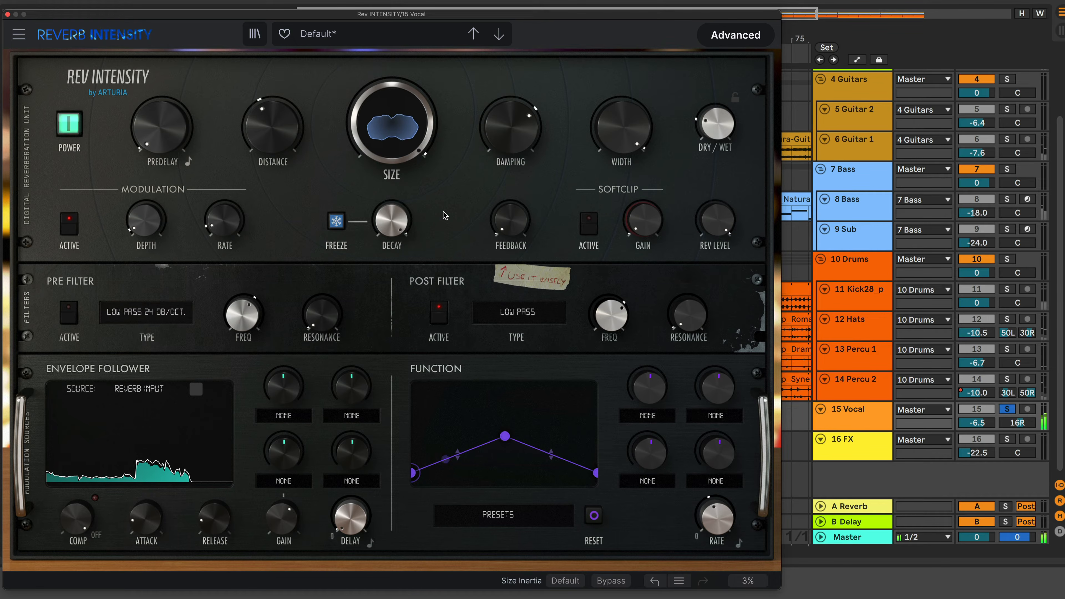
pyautogui.click(747, 582)
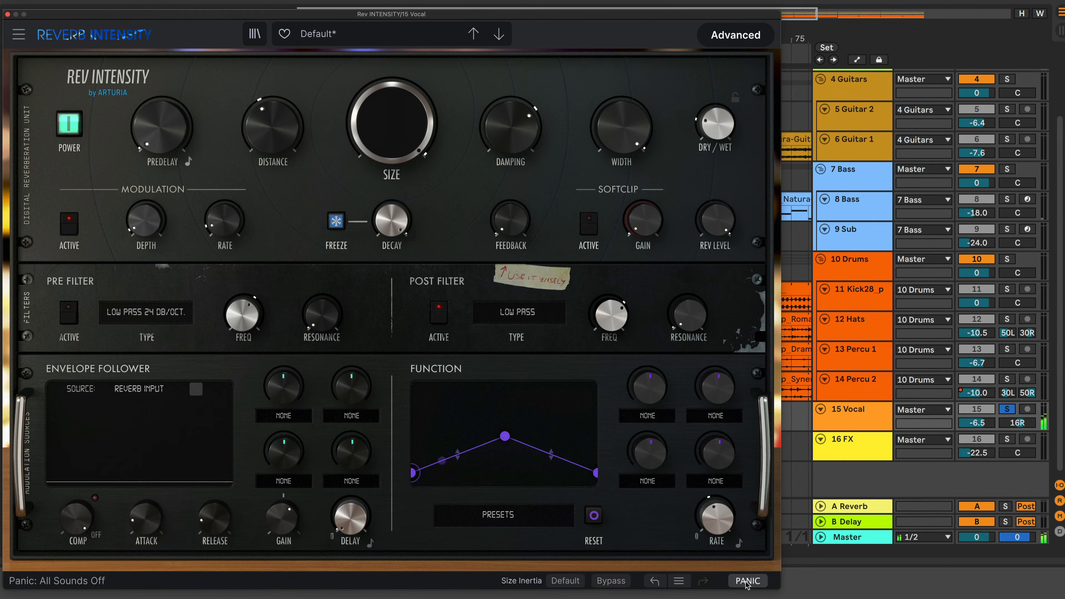
# Lower Size to about 0.10 and raise Decay, then raise Size and reset it to default
pyautogui.doubleClick(394, 123)
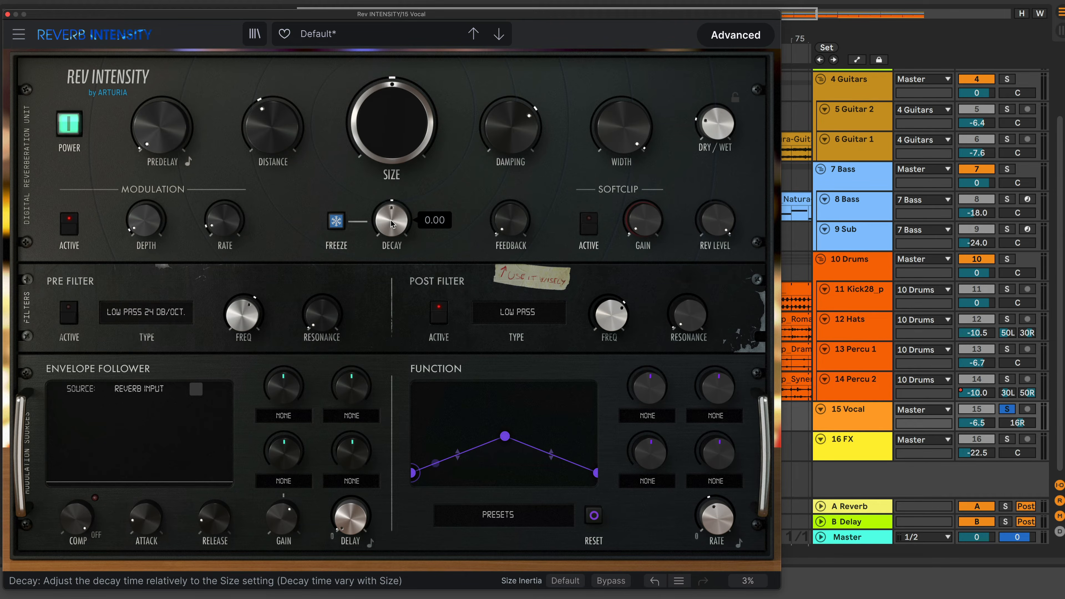
pyautogui.moveTo(392, 124); pyautogui.dragTo(392, 142)
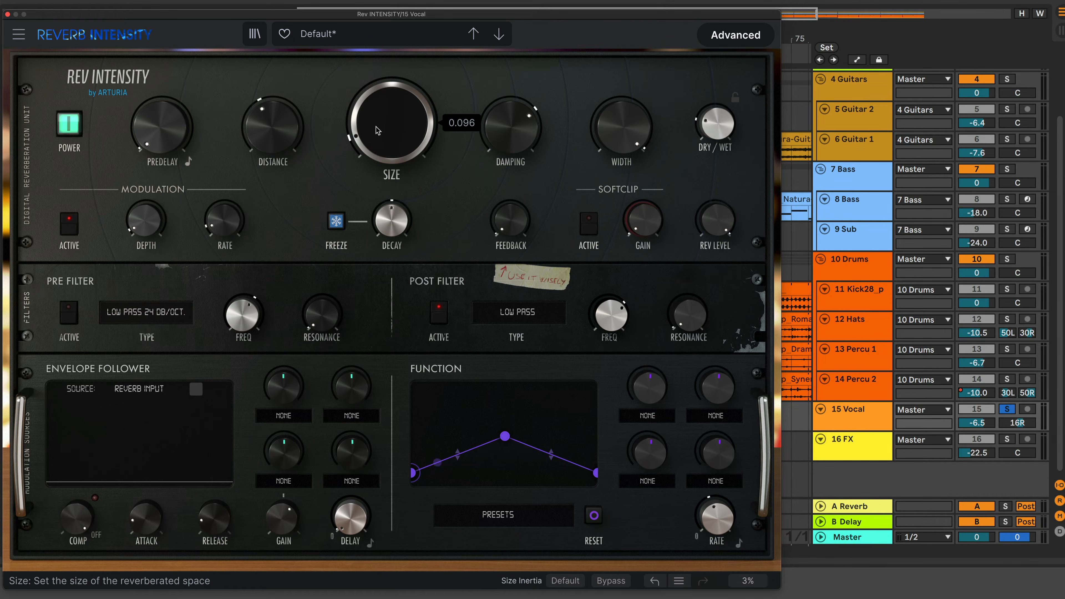
pyautogui.moveTo(392, 221); pyautogui.dragTo(392, 205)
pyautogui.press('space')
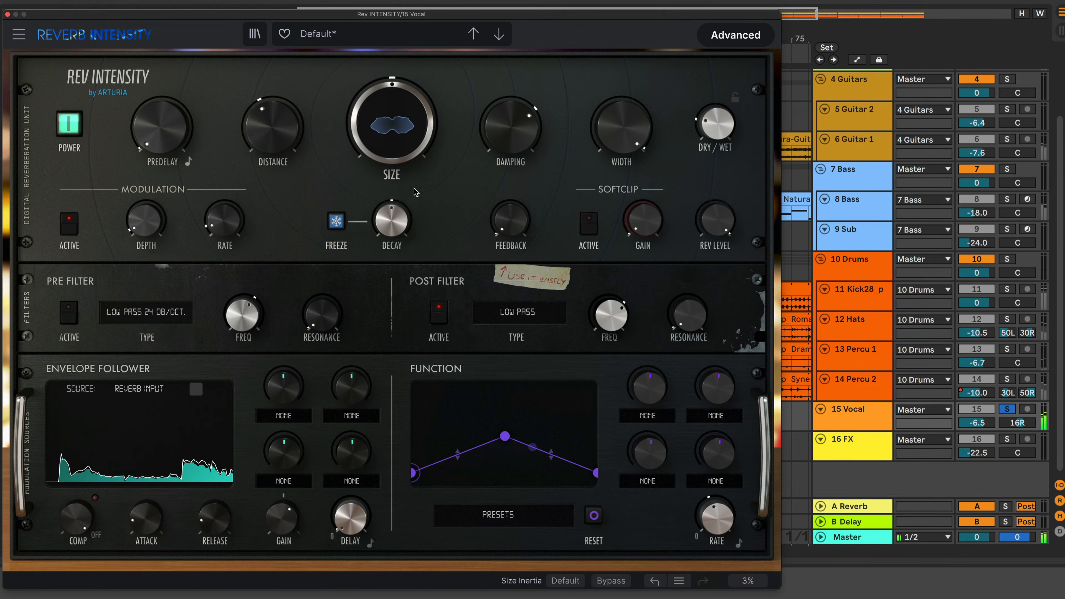
pyautogui.moveTo(396, 130); pyautogui.dragTo(395, 105)
pyautogui.doubleClick(394, 108)
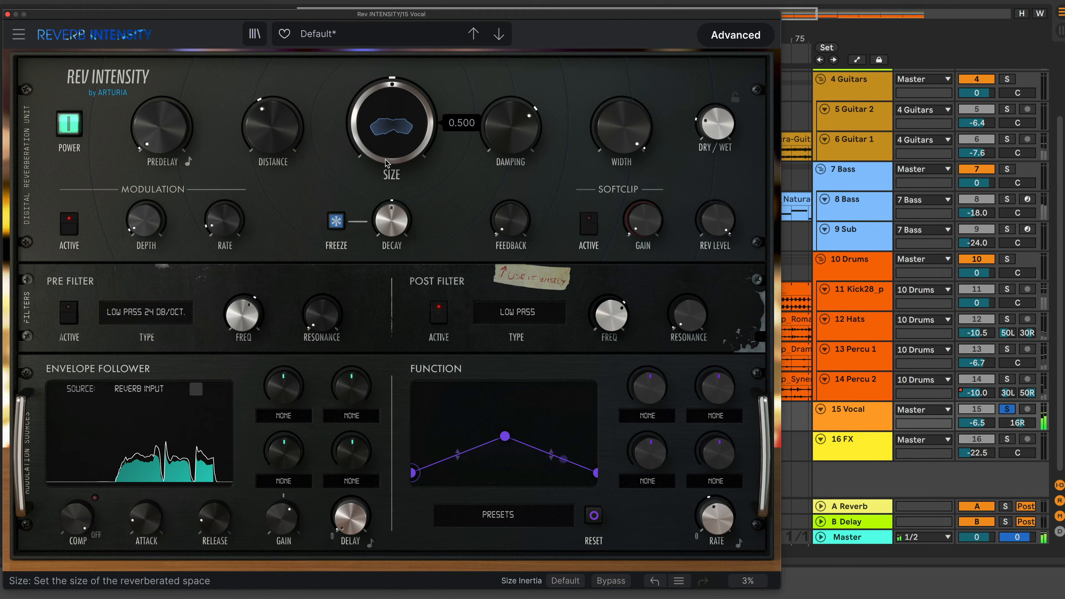
# Switch Freeze on and then off again
pyautogui.click(337, 222)
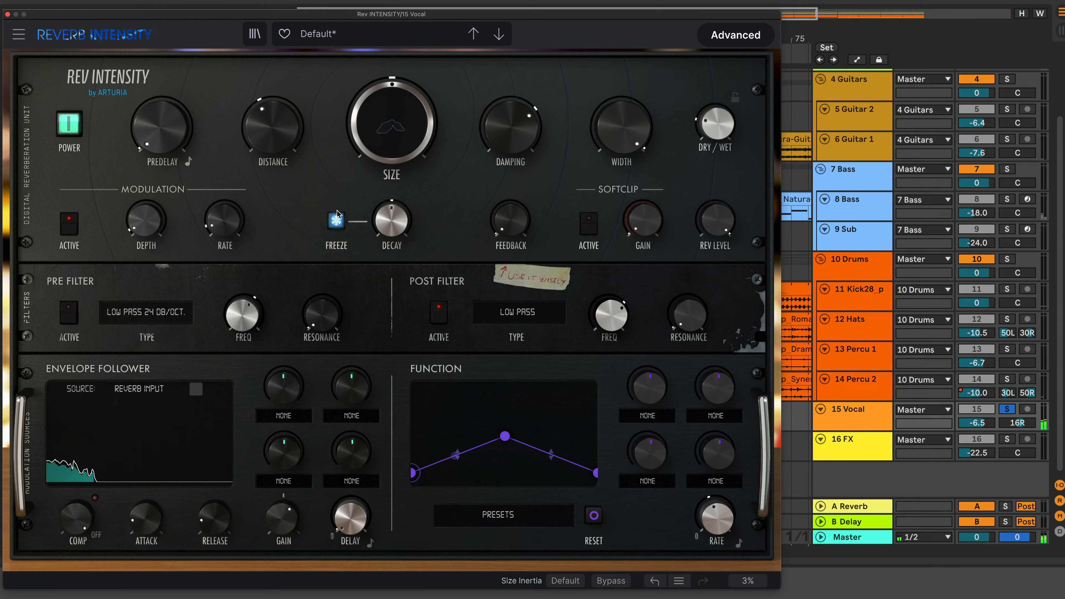
pyautogui.moveTo(398, 230)
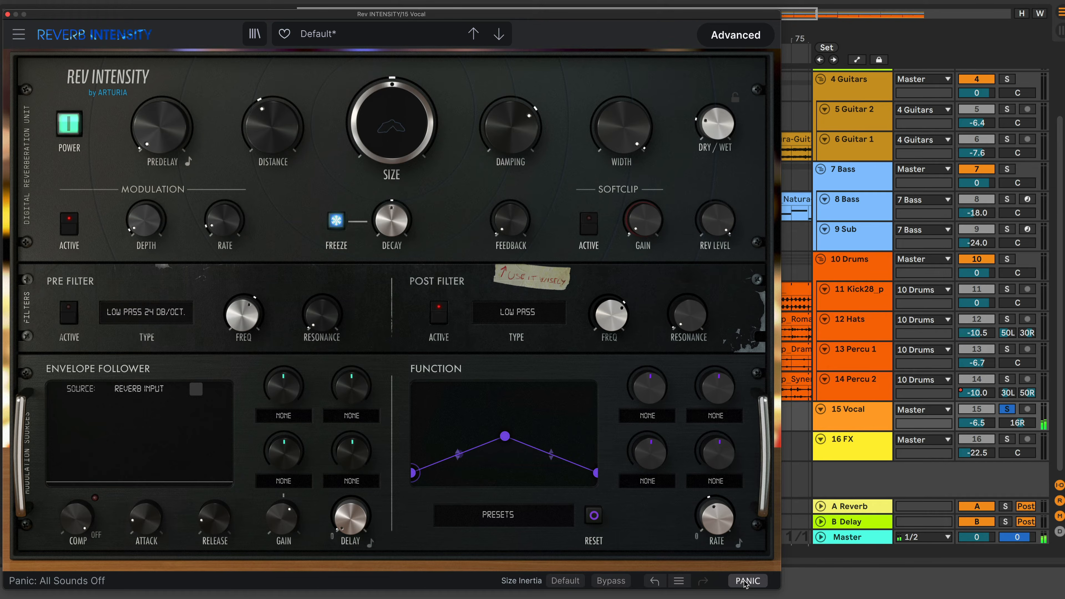
pyautogui.click(338, 224)
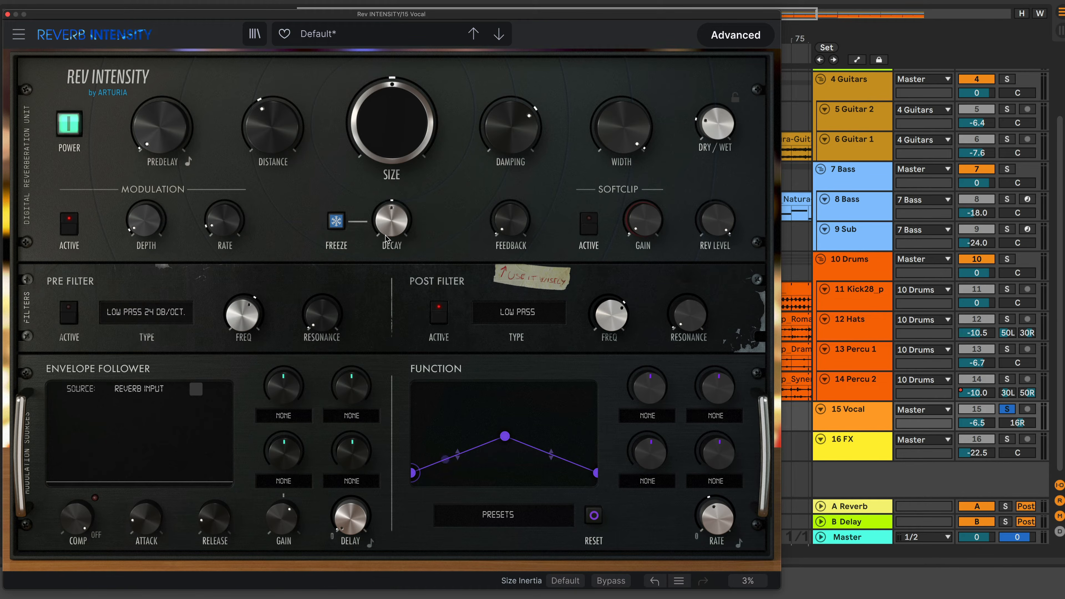
# Set Damping to about 0.85 and Width to about 82%
pyautogui.moveTo(505, 139)
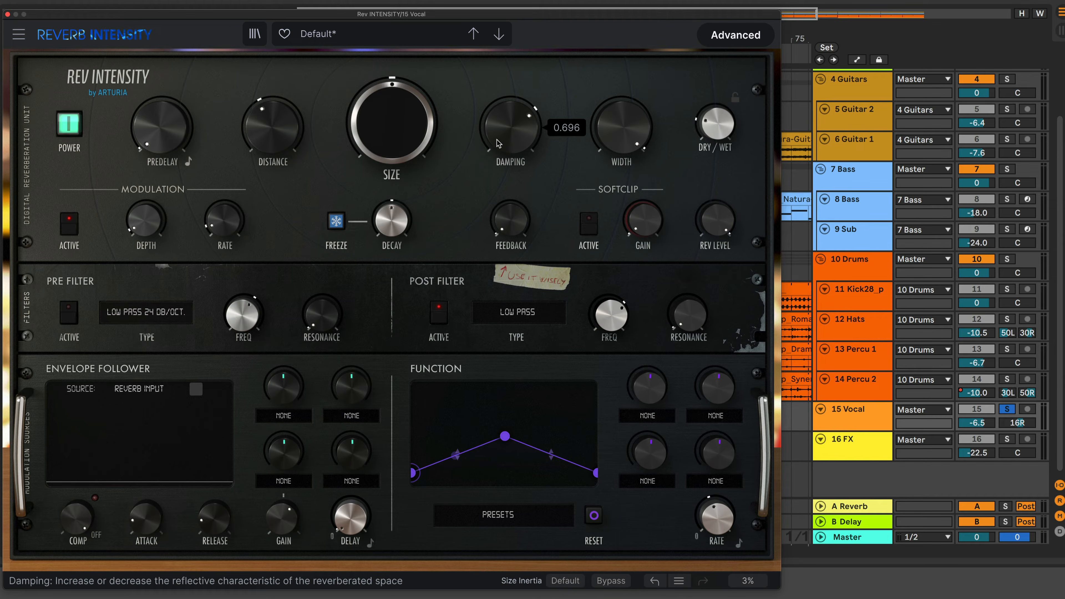
pyautogui.moveTo(498, 144)
pyautogui.mouseDown()
pyautogui.moveTo(498, 197)
pyautogui.moveTo(498, 145)
pyautogui.moveTo(513, 137)
pyautogui.mouseUp()
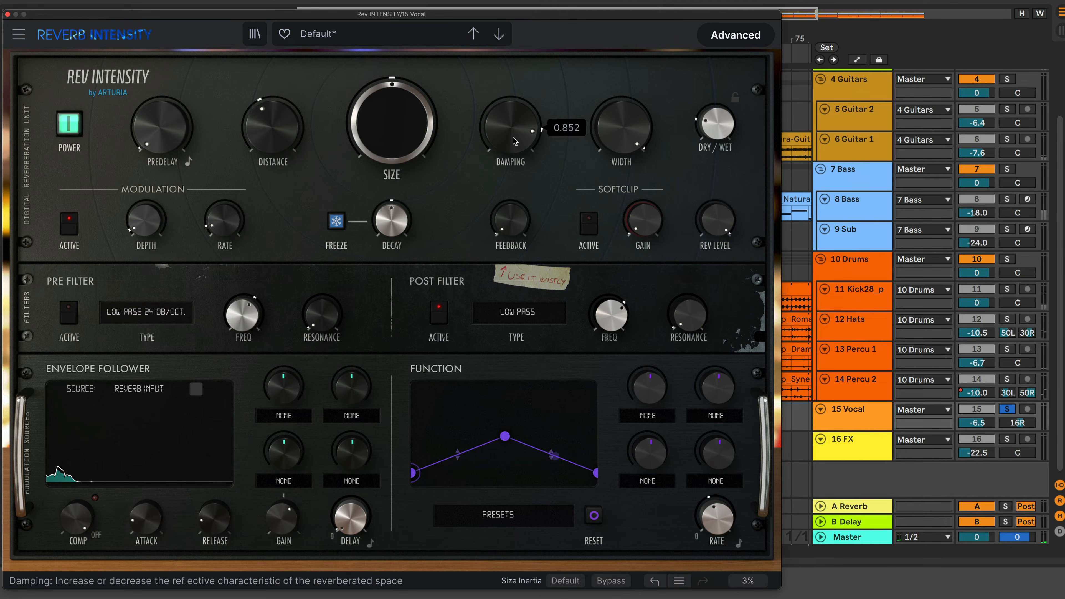
pyautogui.moveTo(627, 144)
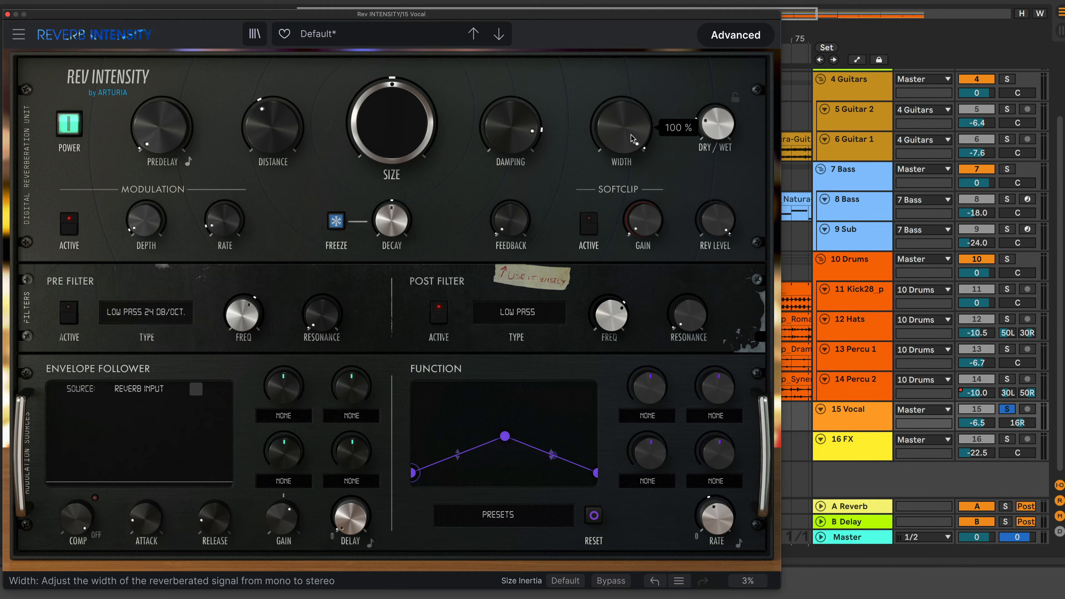
pyautogui.moveTo(632, 138); pyautogui.dragTo(632, 172)
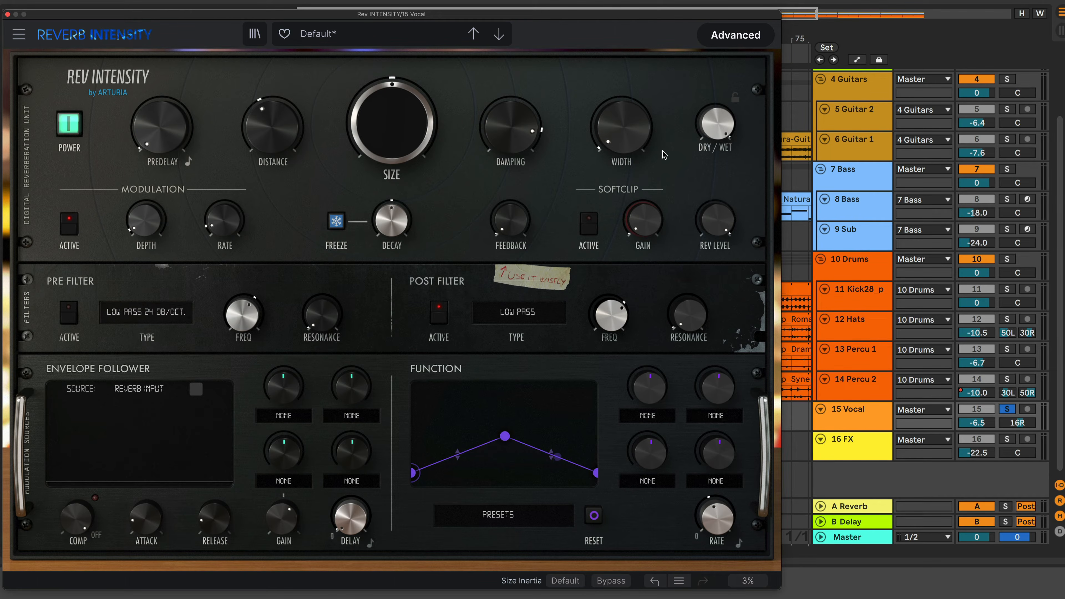
pyautogui.click(631, 133)
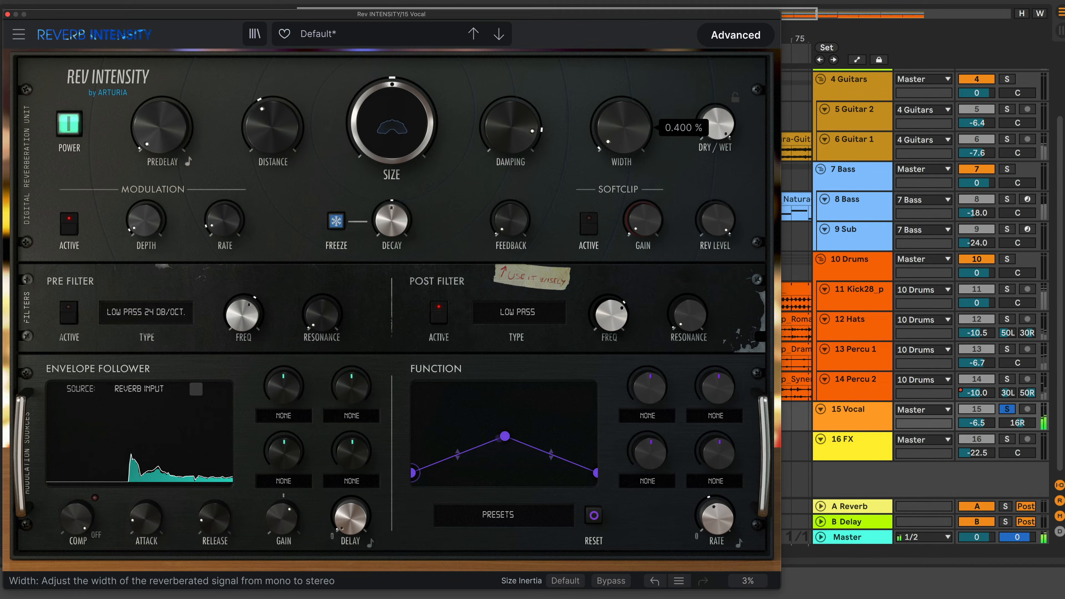
pyautogui.moveTo(631, 133); pyautogui.dragTo(630, 106)
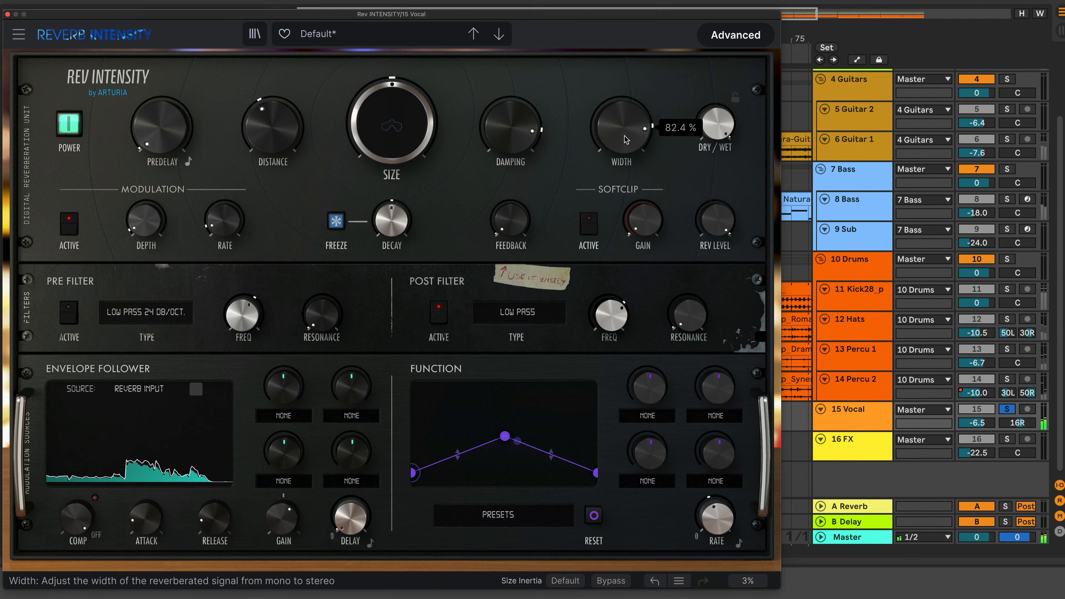
# Lower Rev Level to about -21 dB, raise it back, and nudge Feedback up slightly
pyautogui.moveTo(717, 123)
pyautogui.mouseDown()
pyautogui.moveTo(717, 145)
pyautogui.moveTo(714, 127)
pyautogui.mouseUp()
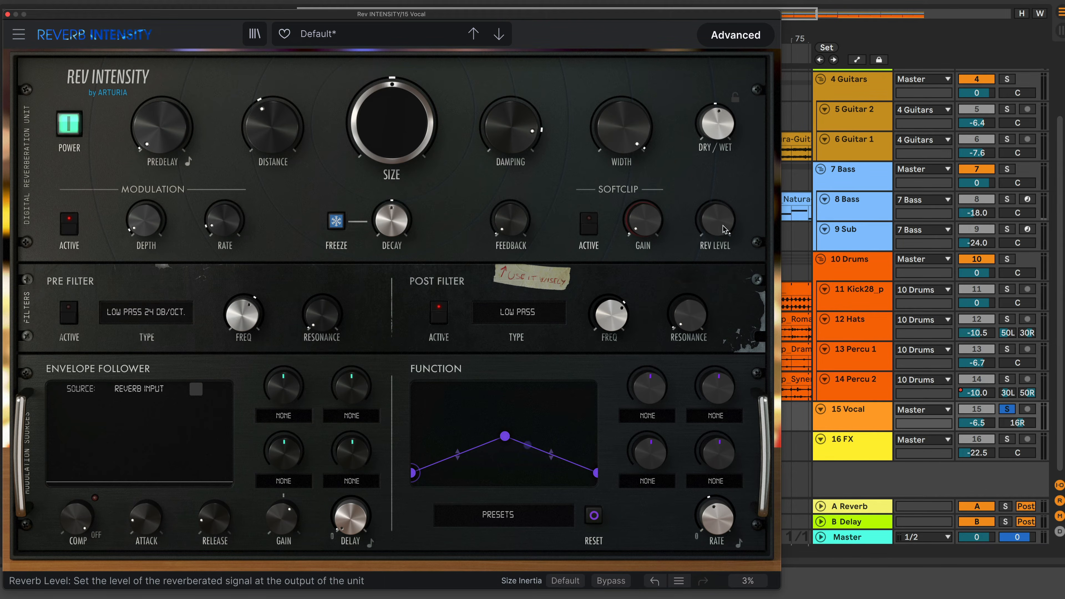
pyautogui.moveTo(723, 229)
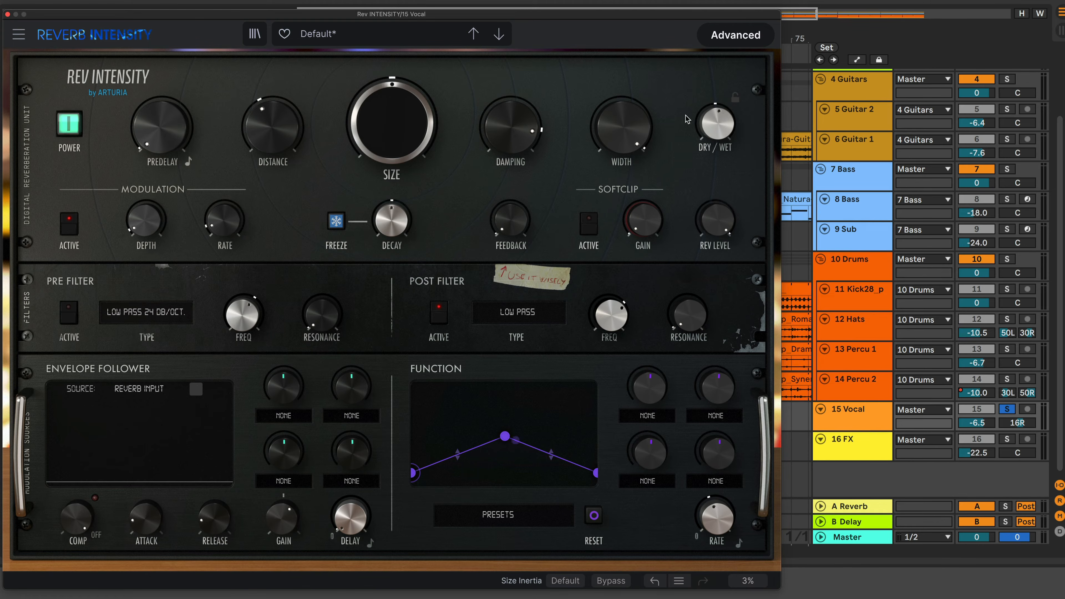
pyautogui.moveTo(716, 210); pyautogui.dragTo(716, 235)
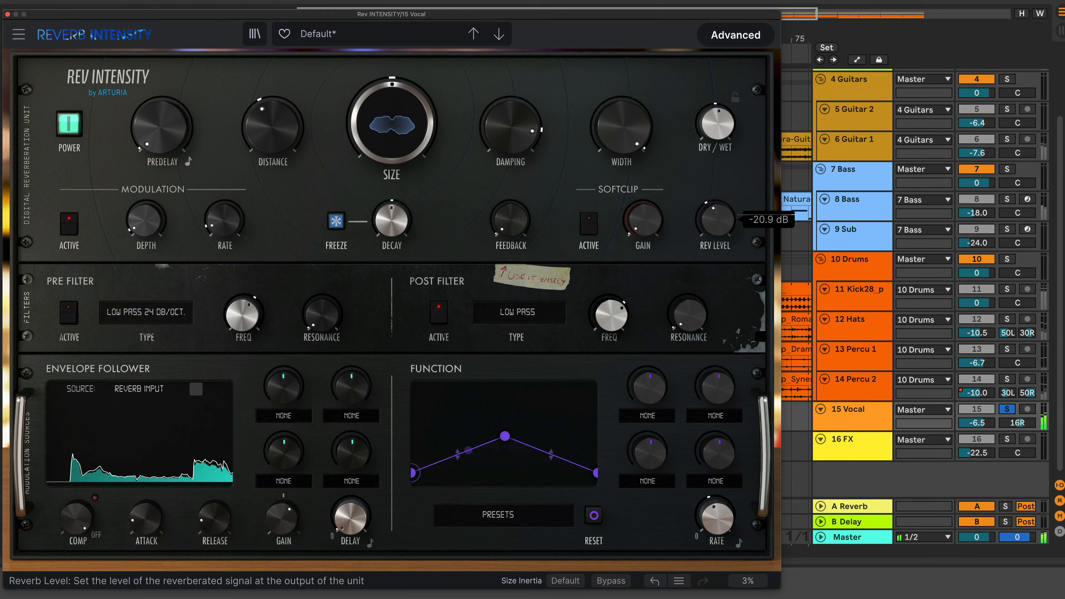
pyautogui.moveTo(711, 315); pyautogui.dragTo(721, 223)
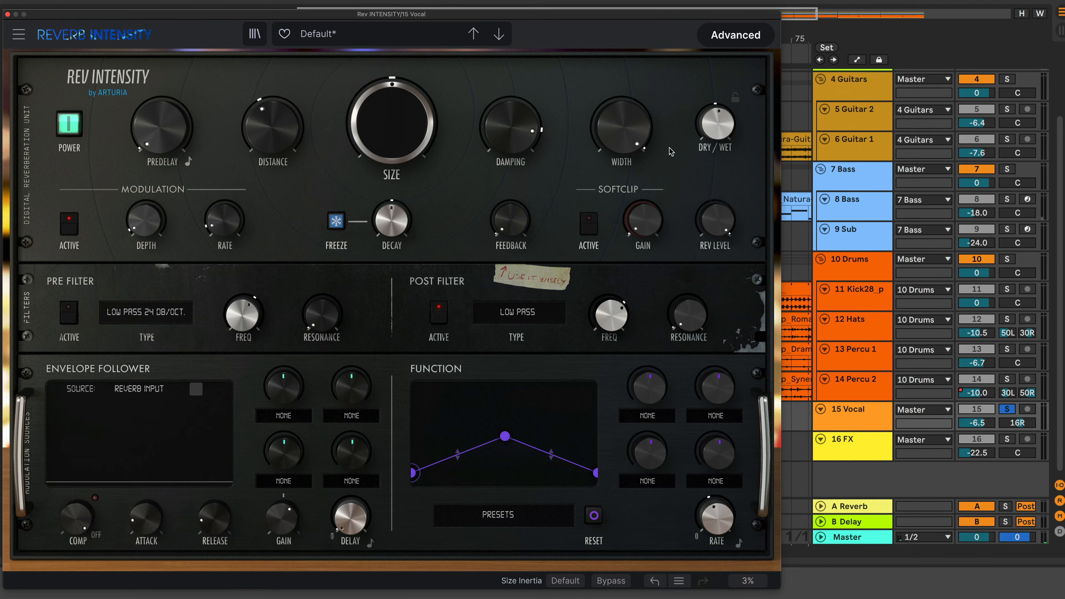
pyautogui.moveTo(517, 229)
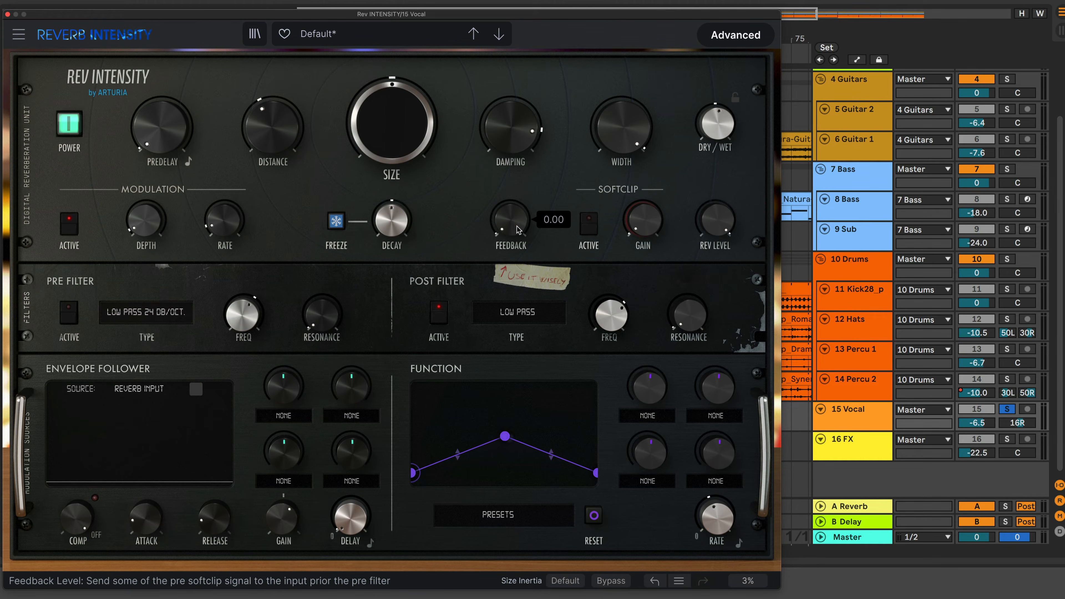
pyautogui.moveTo(523, 226)
pyautogui.mouseDown()
pyautogui.moveTo(523, 185)
pyautogui.moveTo(523, 218)
pyautogui.mouseUp()
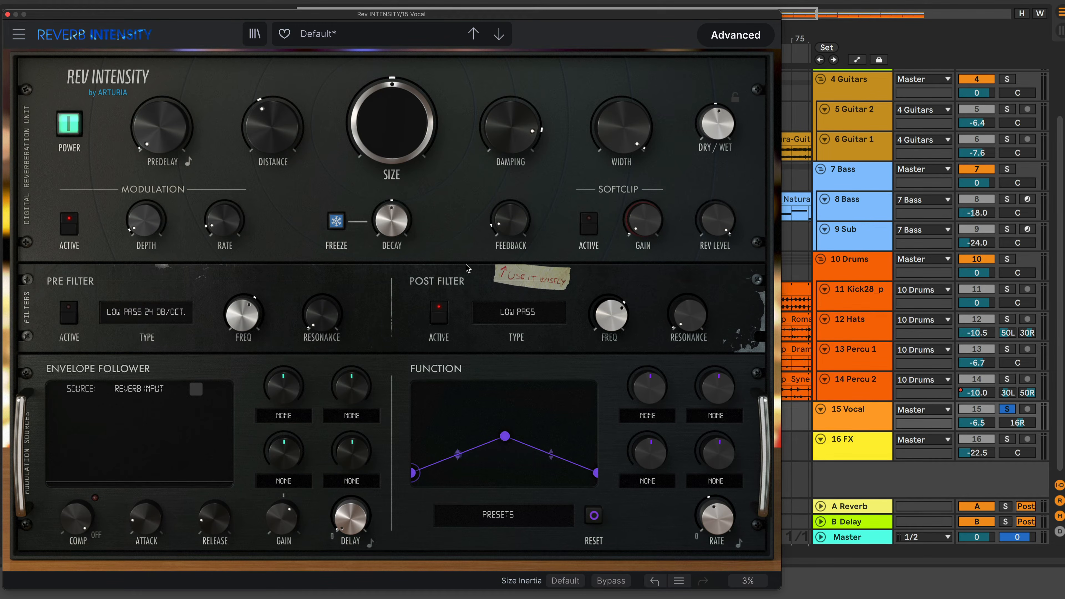
# Collapse and re-expand the advanced panel, then load the PEAK function preset
pyautogui.click(730, 42)
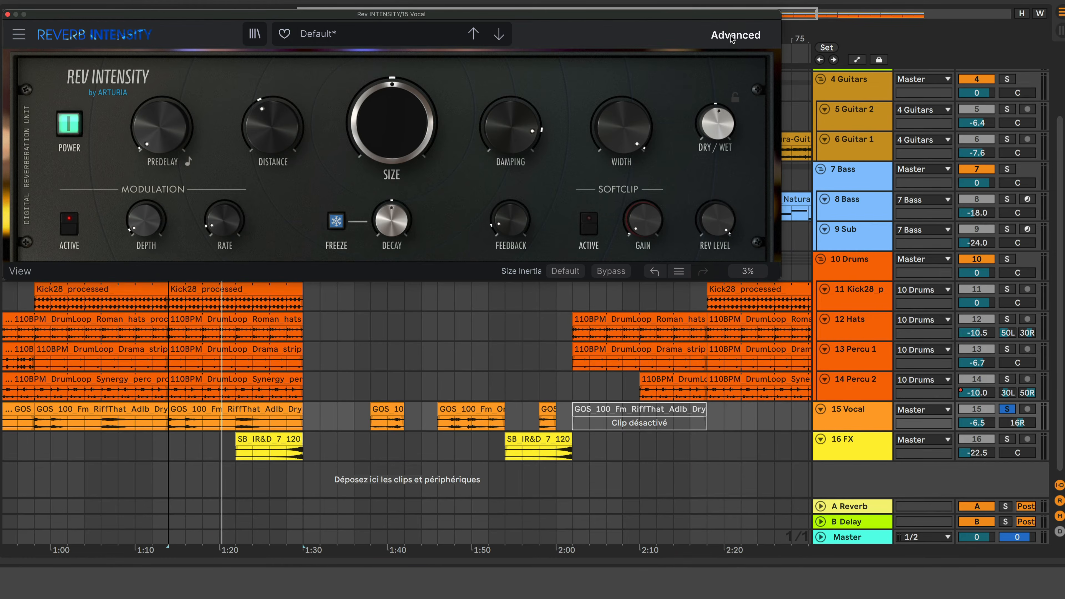
pyautogui.click(731, 35)
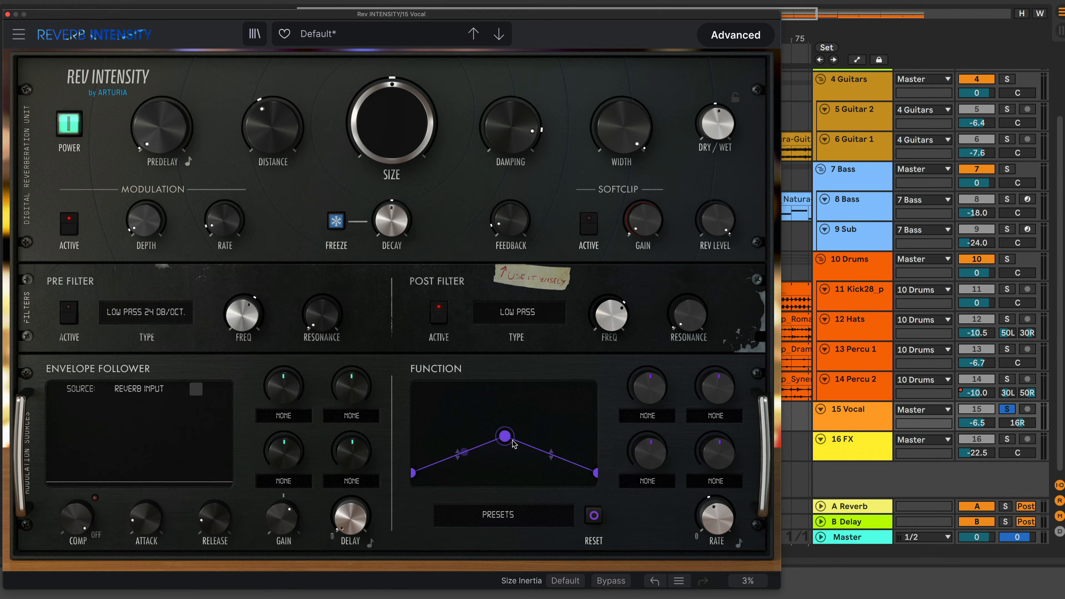
pyautogui.click(506, 518)
pyautogui.click(496, 575)
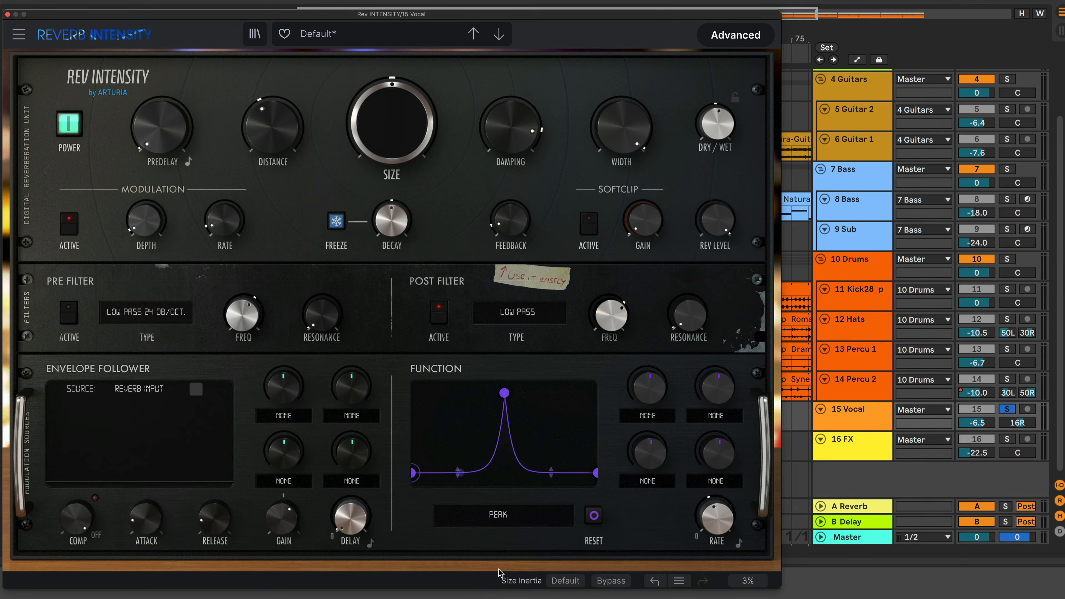
# Cycle through the function presets PUMP, SLOW RISE and STEP SEQUENCER, ending on TRIANGLE
pyautogui.click(510, 521)
pyautogui.click(471, 589)
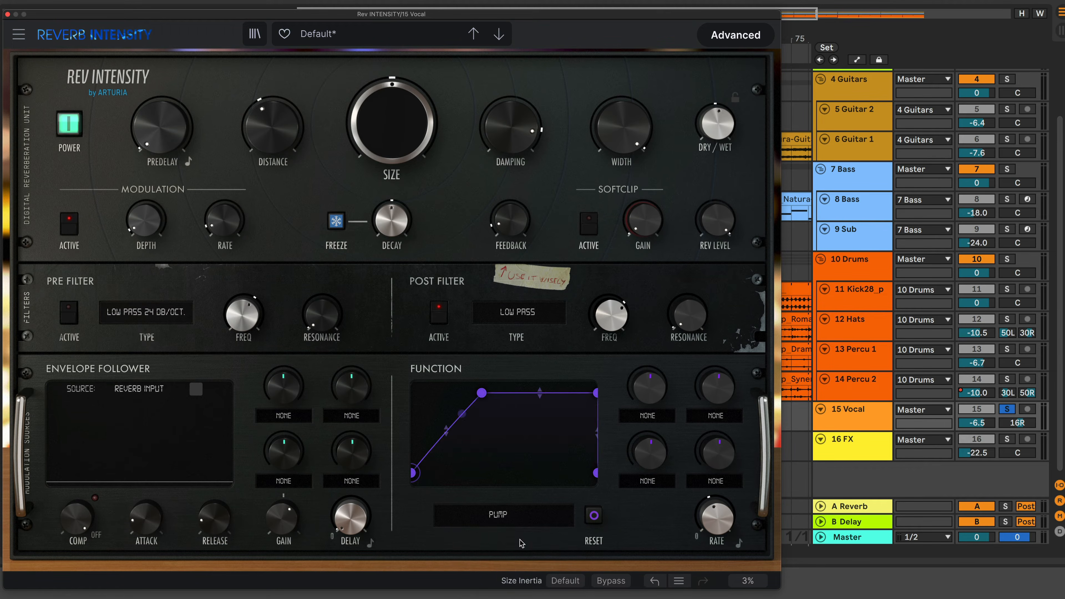
pyautogui.click(503, 516)
pyautogui.click(480, 598)
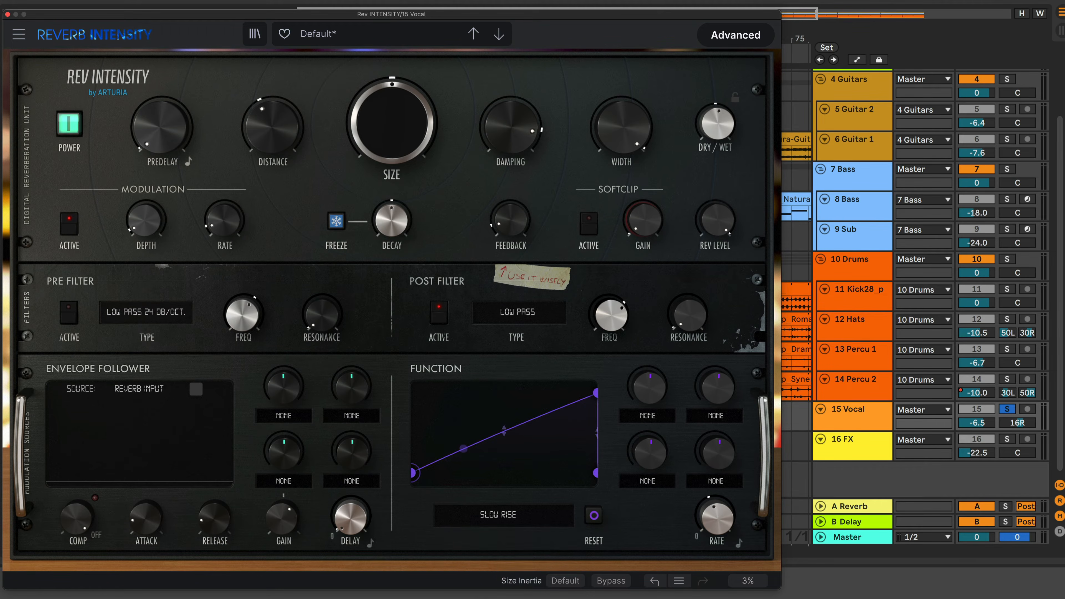
pyautogui.click(517, 518)
pyautogui.click(486, 597)
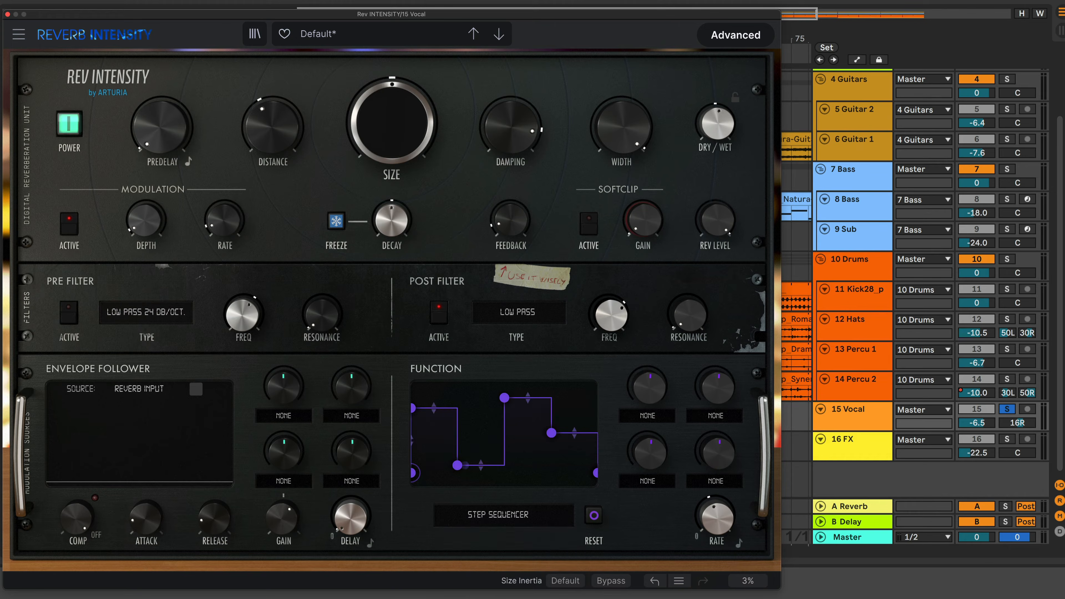
pyautogui.click(517, 519)
pyautogui.click(483, 596)
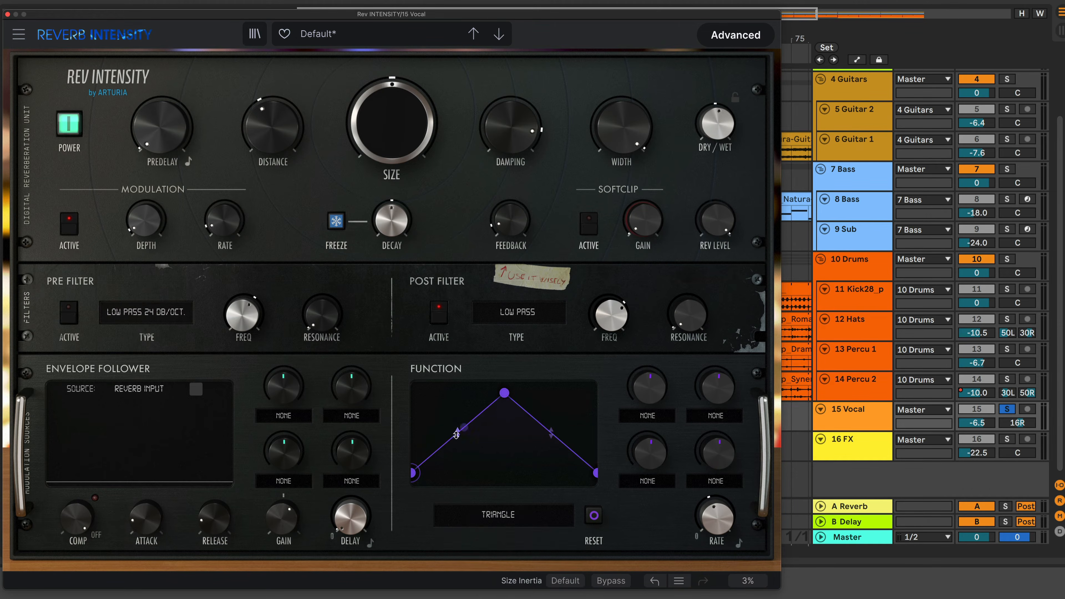
# Add breakpoints on both slopes of the triangle function curve and drag them to reshape it
pyautogui.moveTo(456, 434)
pyautogui.mouseDown()
pyautogui.moveTo(457, 419)
pyautogui.moveTo(500, 423)
pyautogui.moveTo(487, 470)
pyautogui.moveTo(455, 437)
pyautogui.mouseUp()
pyautogui.click(555, 407)
pyautogui.click(452, 417)
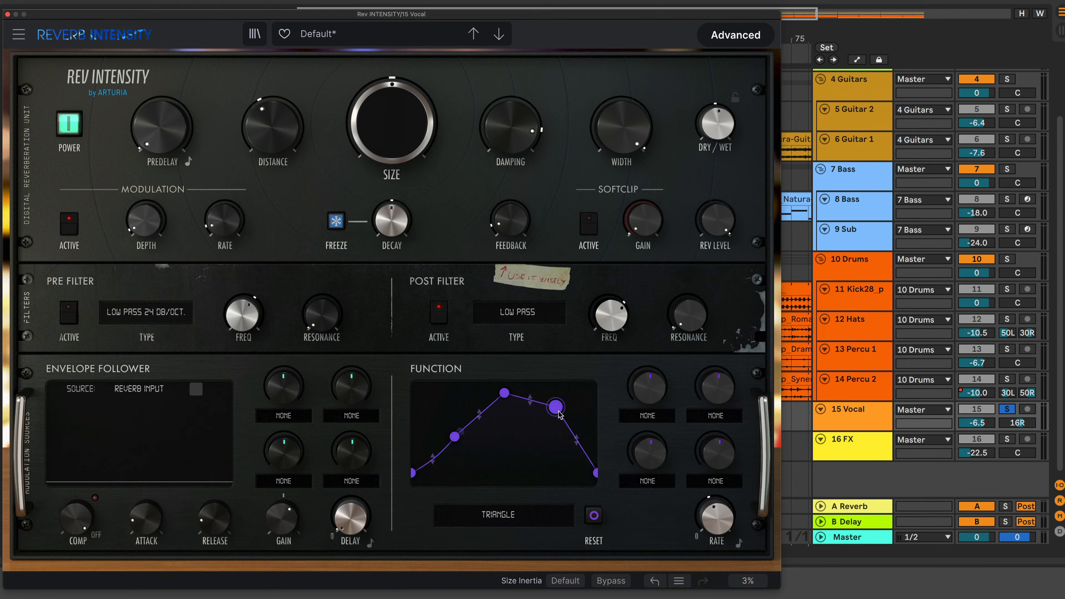
pyautogui.moveTo(556, 407); pyautogui.dragTo(560, 432)
pyautogui.moveTo(506, 396)
pyautogui.mouseDown()
pyautogui.moveTo(491, 447)
pyautogui.moveTo(506, 402)
pyautogui.mouseUp()
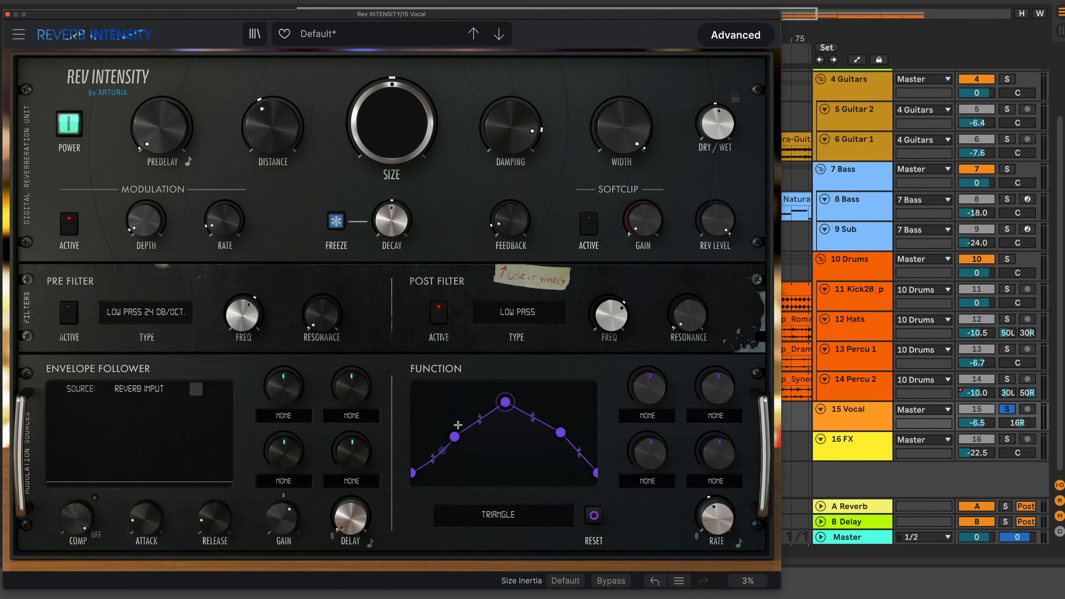
pyautogui.moveTo(455, 436)
pyautogui.mouseDown()
pyautogui.moveTo(442, 463)
pyautogui.moveTo(454, 462)
pyautogui.moveTo(450, 438)
pyautogui.mouseUp()
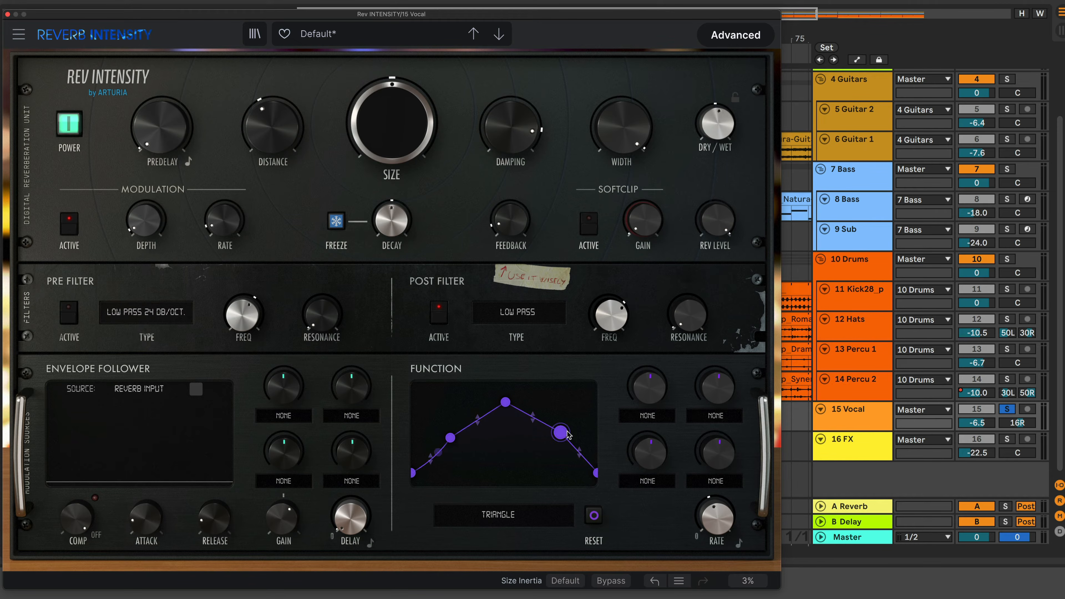
pyautogui.moveTo(561, 432)
pyautogui.mouseDown()
pyautogui.moveTo(504, 447)
pyautogui.moveTo(561, 445)
pyautogui.moveTo(556, 422)
pyautogui.mouseUp()
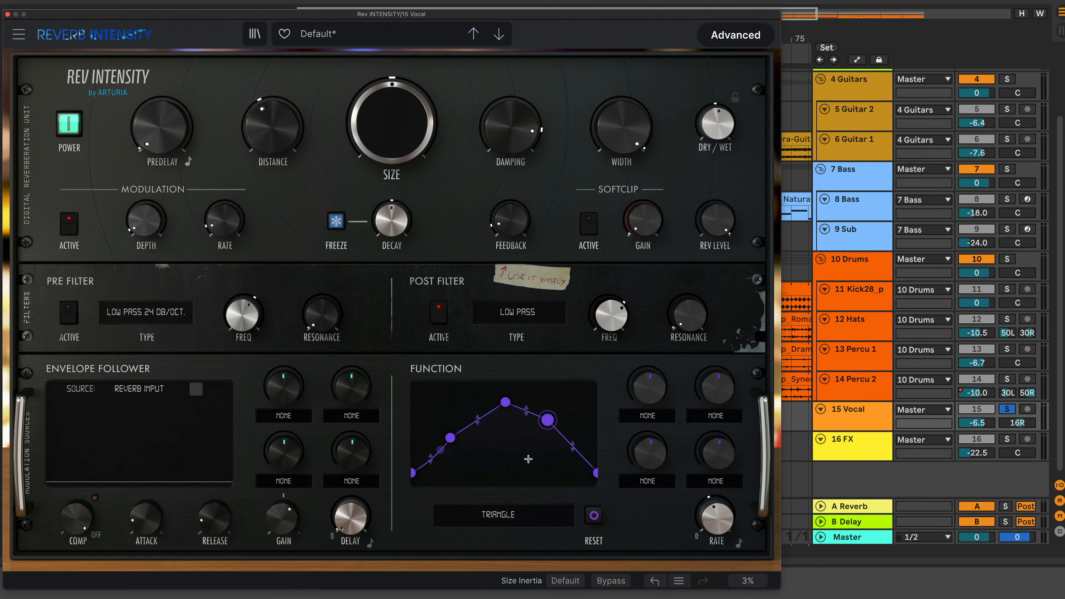
# Route function destination 1 to Size and function destination 2 to Dry/Wet
pyautogui.click(662, 420)
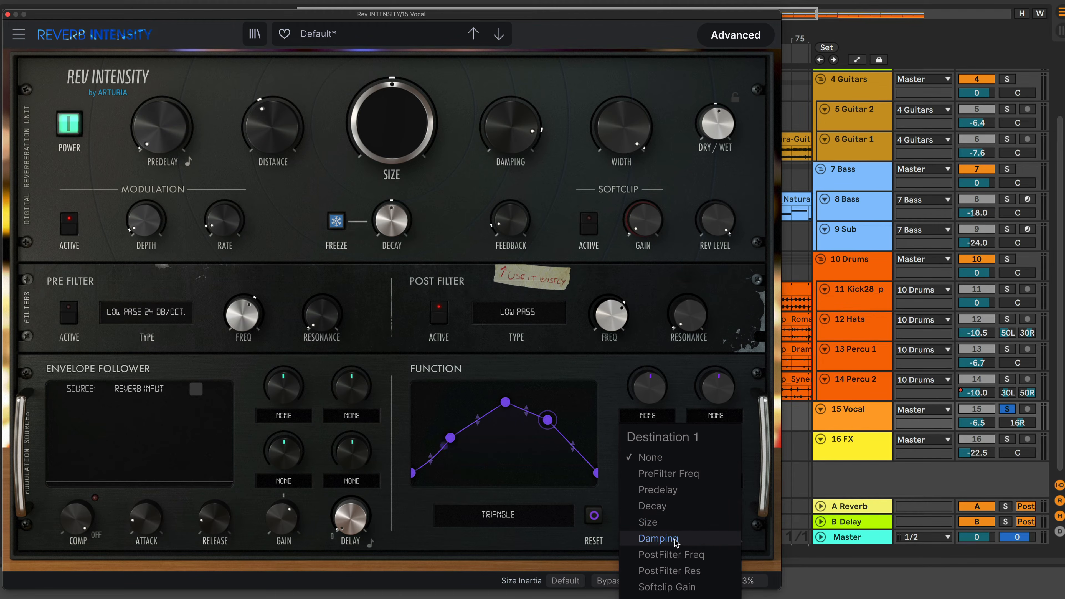
pyautogui.click(680, 529)
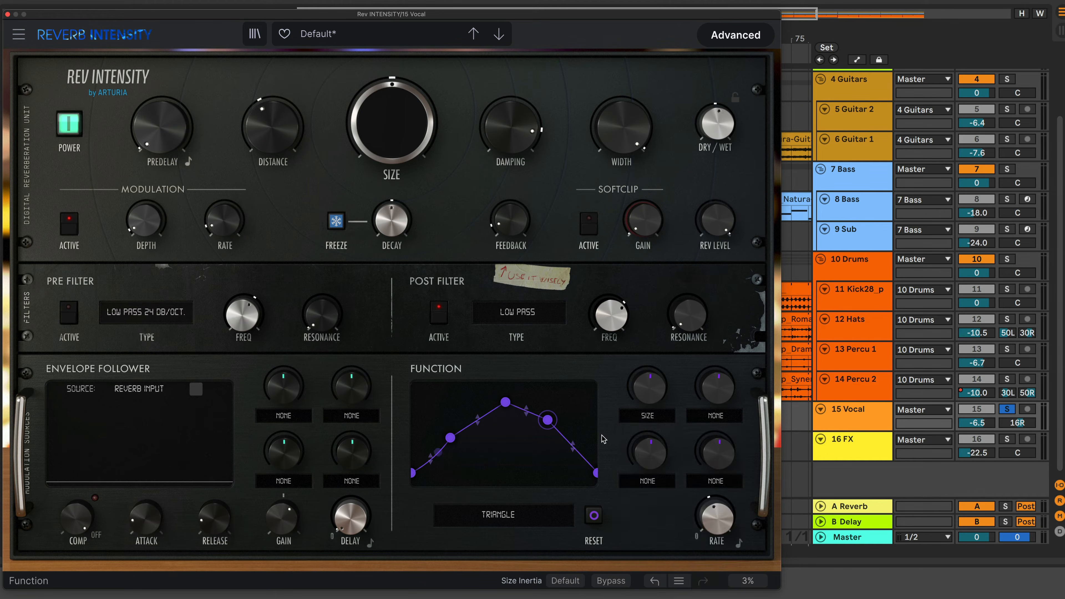
pyautogui.click(716, 417)
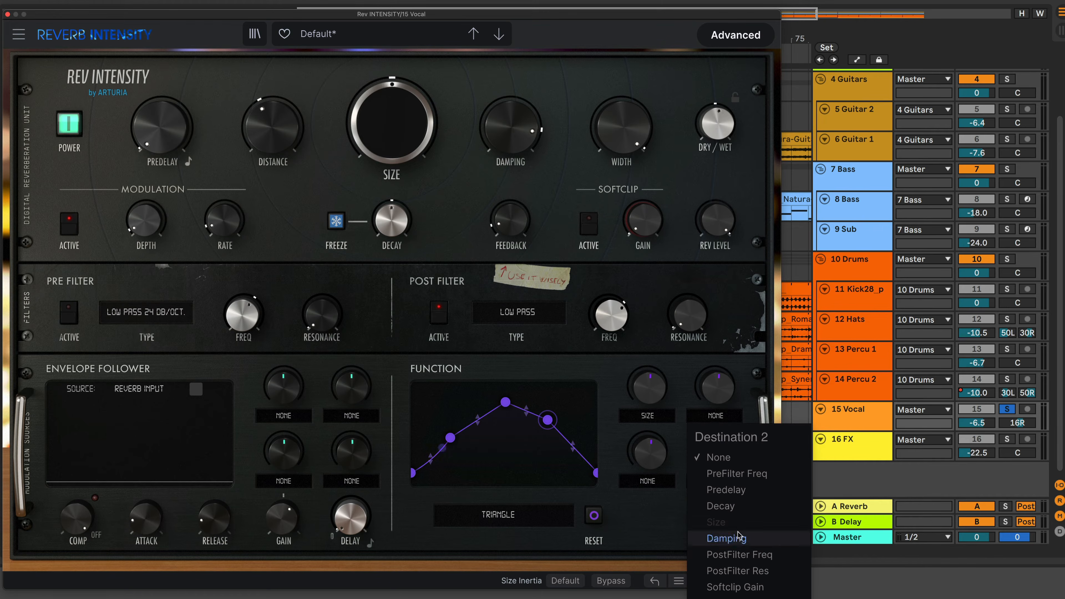
pyautogui.click(738, 588)
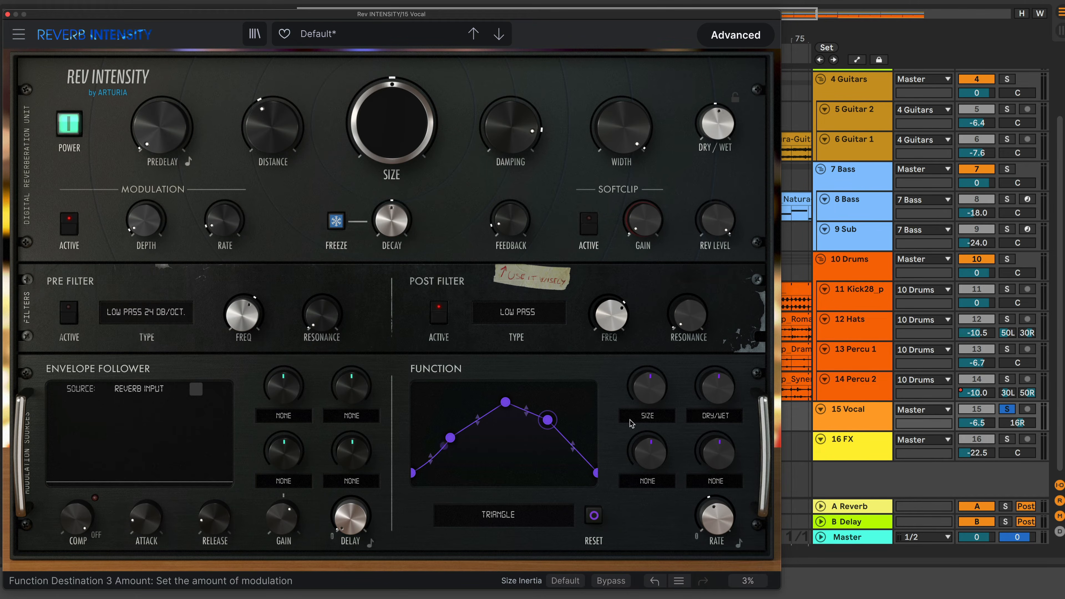
# Raise the function modulation amounts for the Size and Dry/Wet destinations
pyautogui.moveTo(648, 388); pyautogui.dragTo(648, 365)
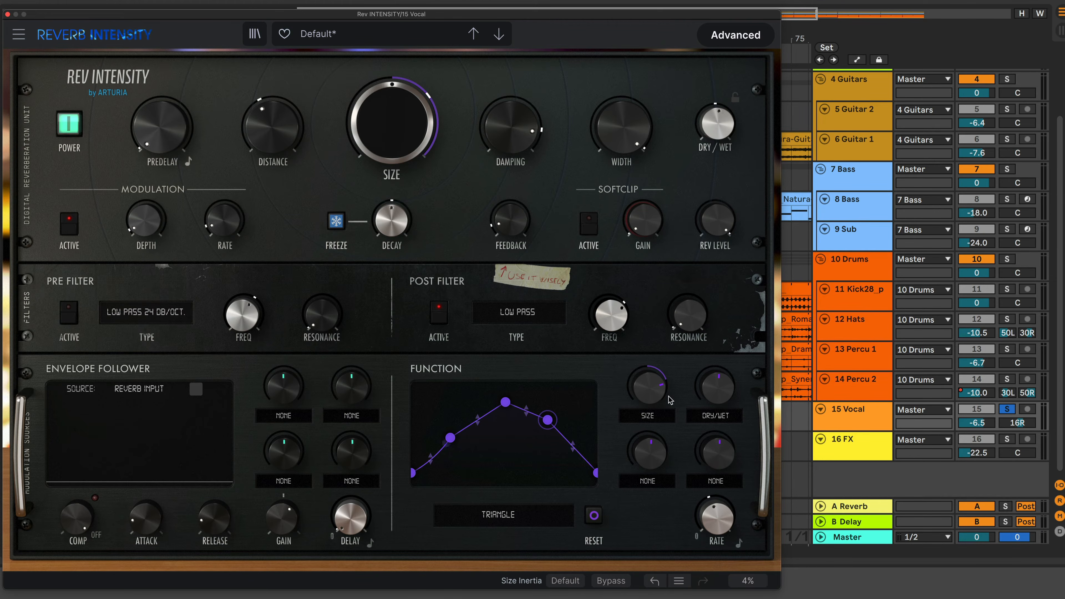
pyautogui.moveTo(670, 401)
pyautogui.mouseDown()
pyautogui.moveTo(670, 439)
pyautogui.moveTo(670, 415)
pyautogui.mouseUp()
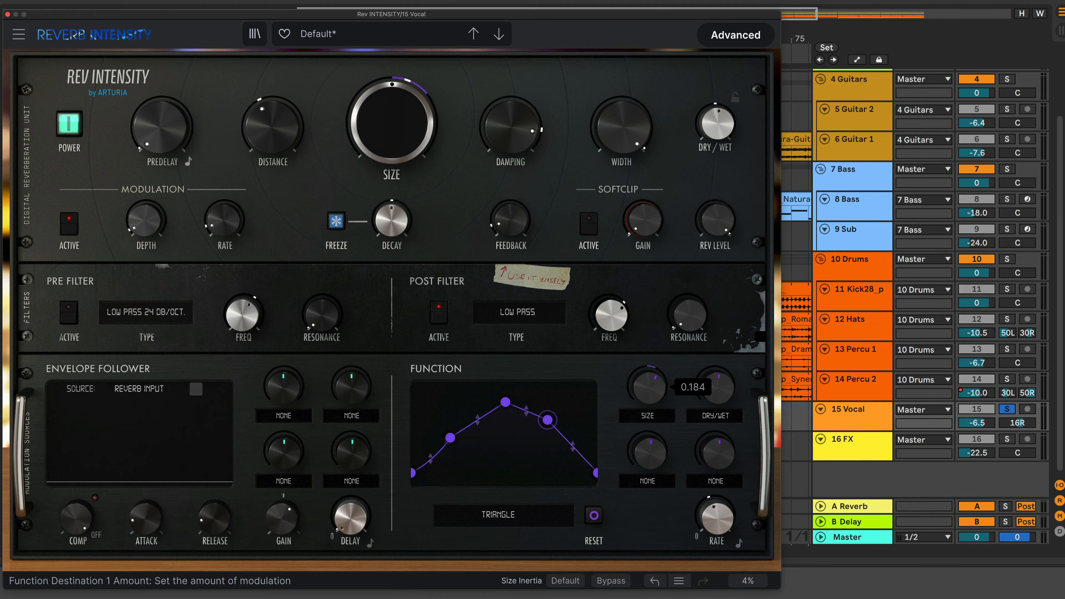
pyautogui.moveTo(717, 386); pyautogui.dragTo(738, 369)
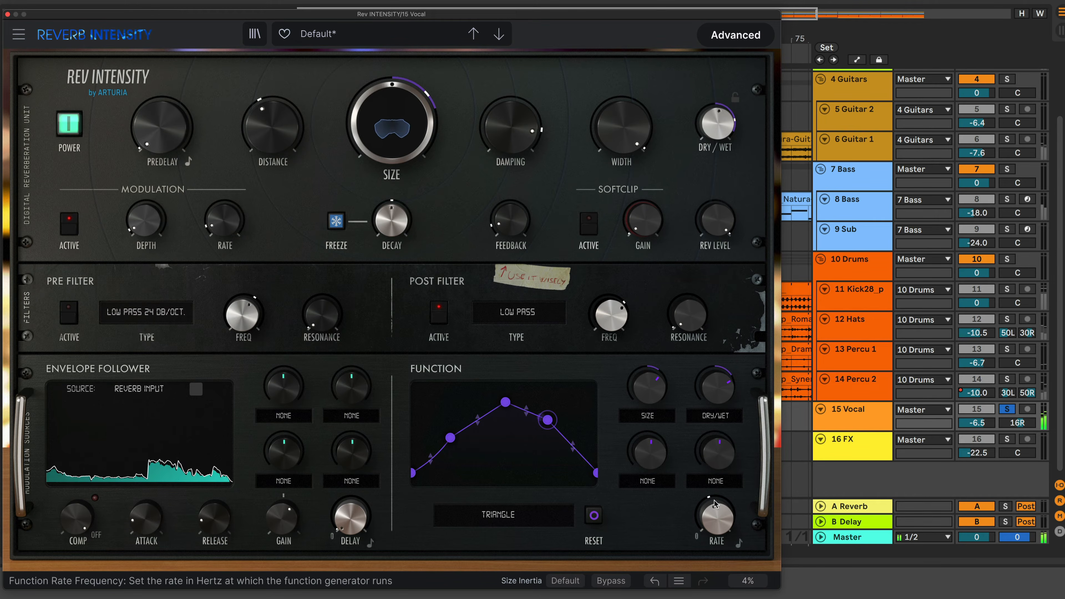
# Sync the function rate to the host tempo, start playback and adjust the synced rate
pyautogui.moveTo(718, 526)
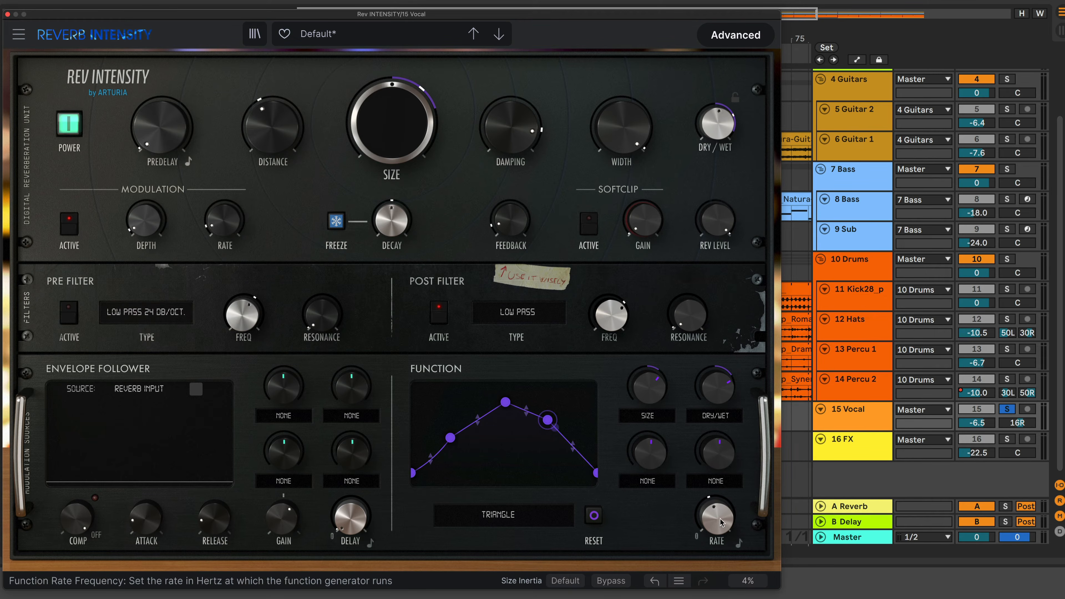
pyautogui.moveTo(724, 523)
pyautogui.moveTo(724, 524); pyautogui.dragTo(724, 467)
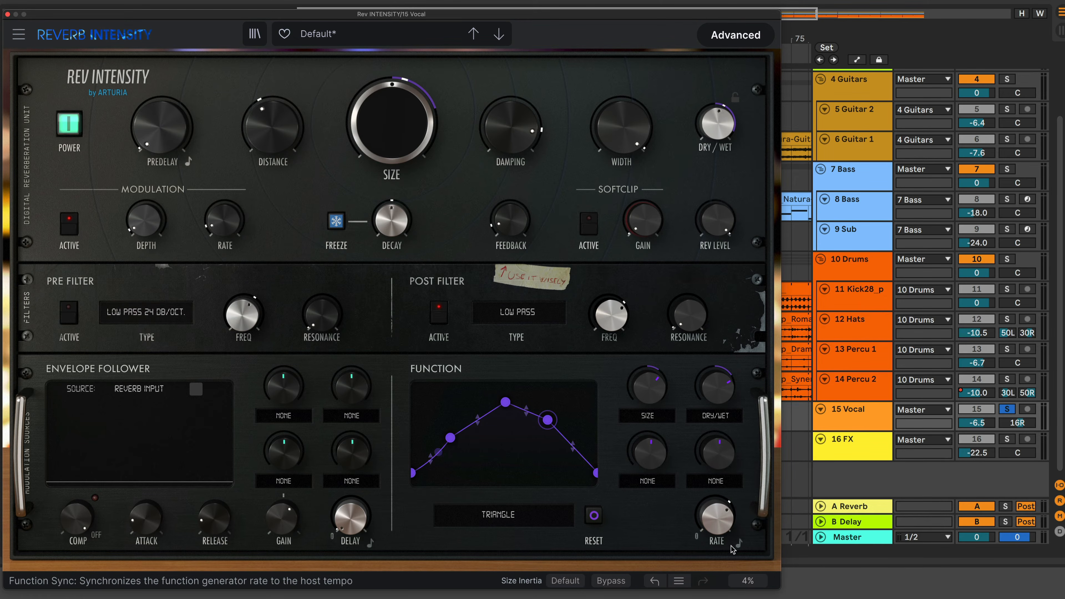
pyautogui.click(737, 545)
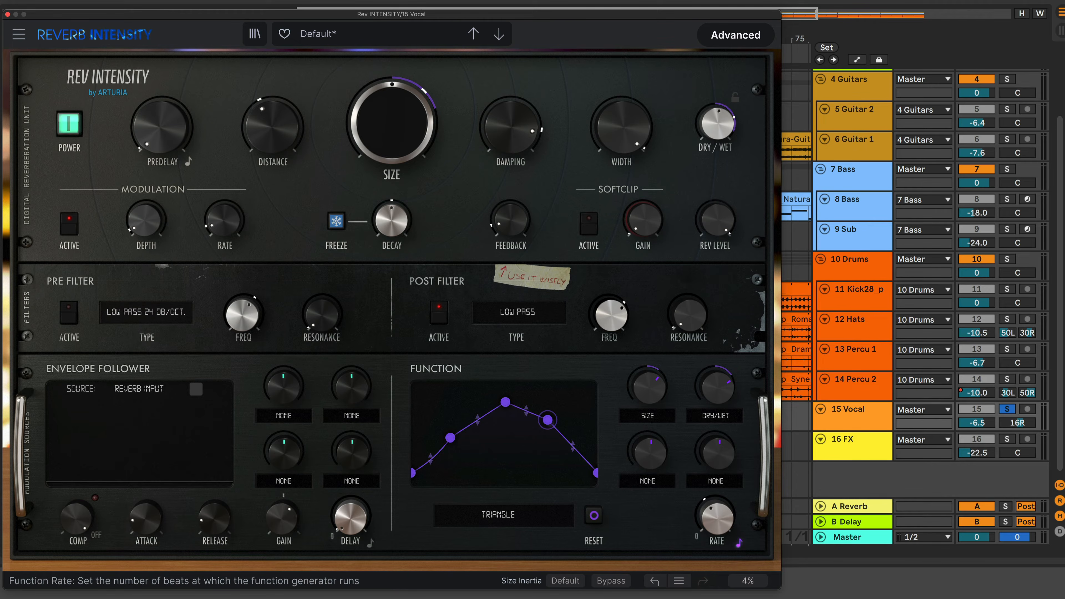
pyautogui.moveTo(721, 516)
pyautogui.press('space')
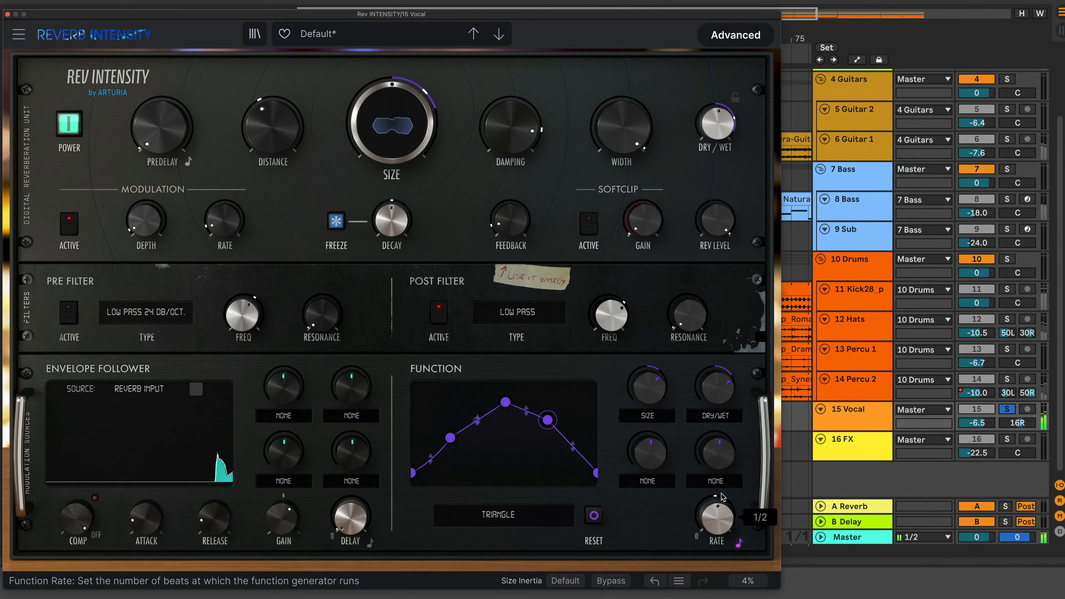
pyautogui.moveTo(718, 514)
pyautogui.mouseDown()
pyautogui.moveTo(718, 489)
pyautogui.moveTo(718, 531)
pyautogui.mouseUp()
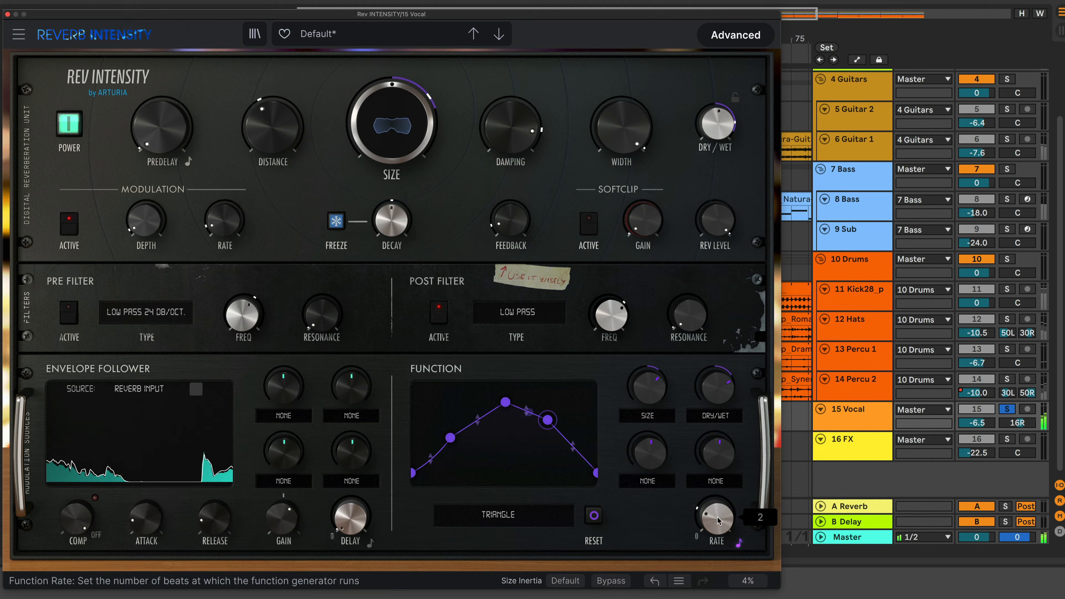
# Load the STEP SEQUENCER function preset and raise the function rate
pyautogui.click(521, 516)
pyautogui.click(482, 598)
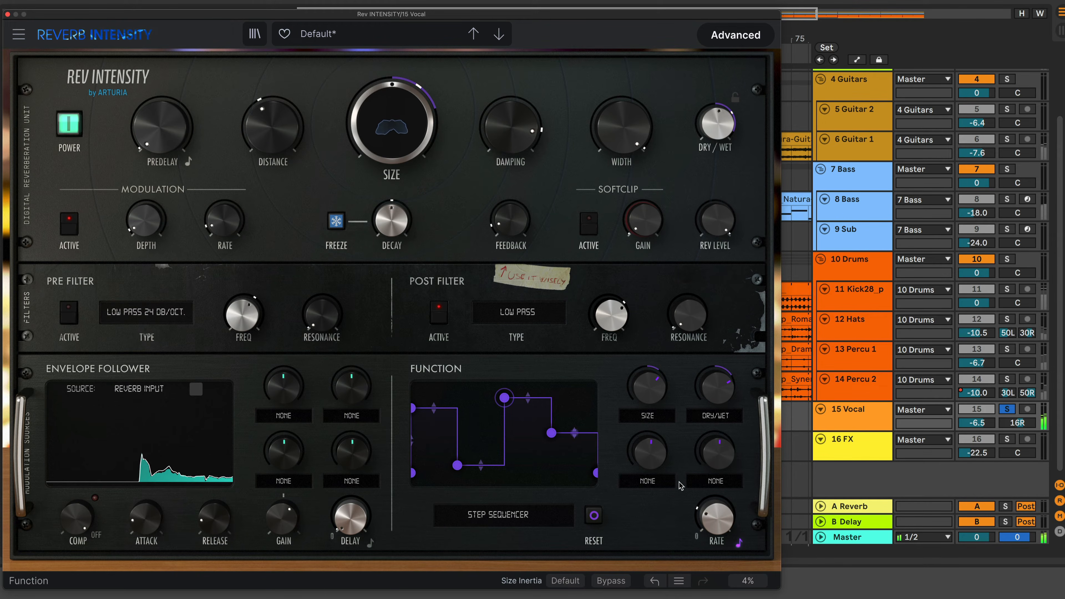
pyautogui.moveTo(717, 519); pyautogui.dragTo(716, 479)
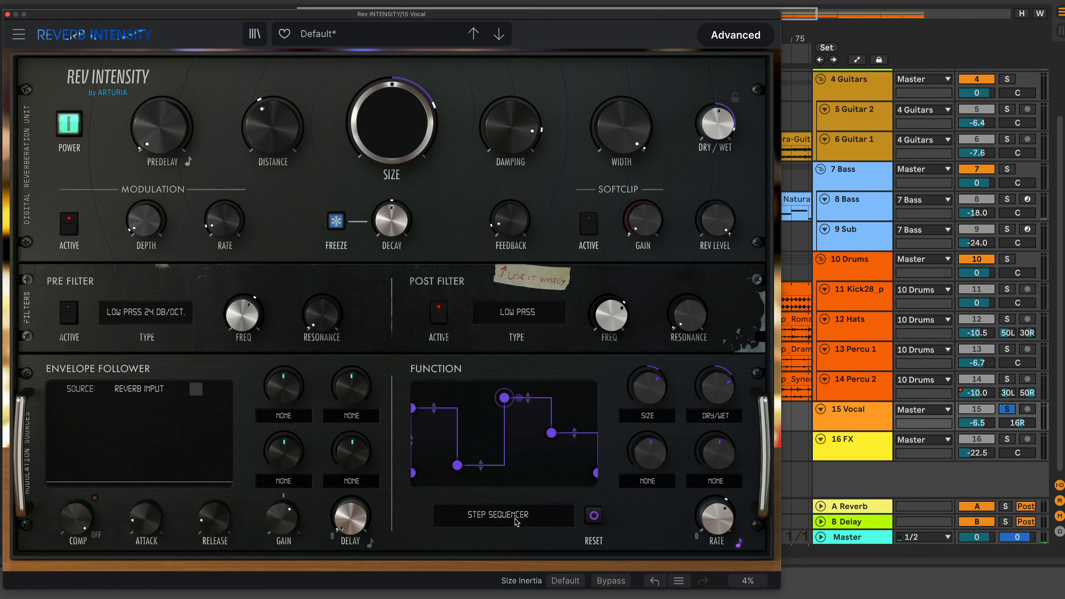
# Reset the function curve, set both function destinations to None and reset their amounts
pyautogui.click(594, 517)
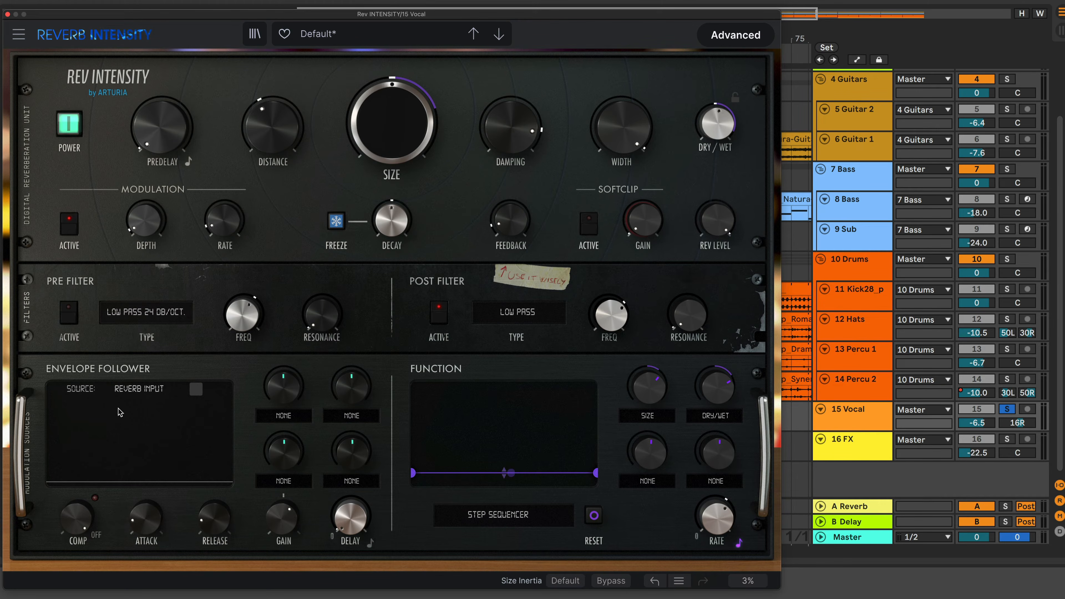
pyautogui.click(648, 415)
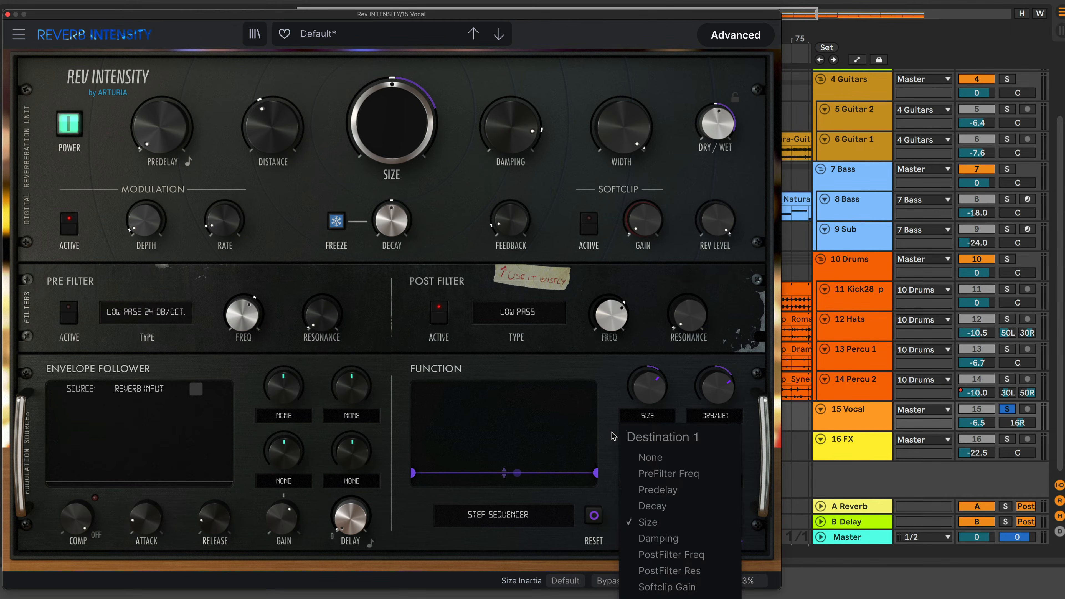
pyautogui.click(650, 458)
pyautogui.click(712, 418)
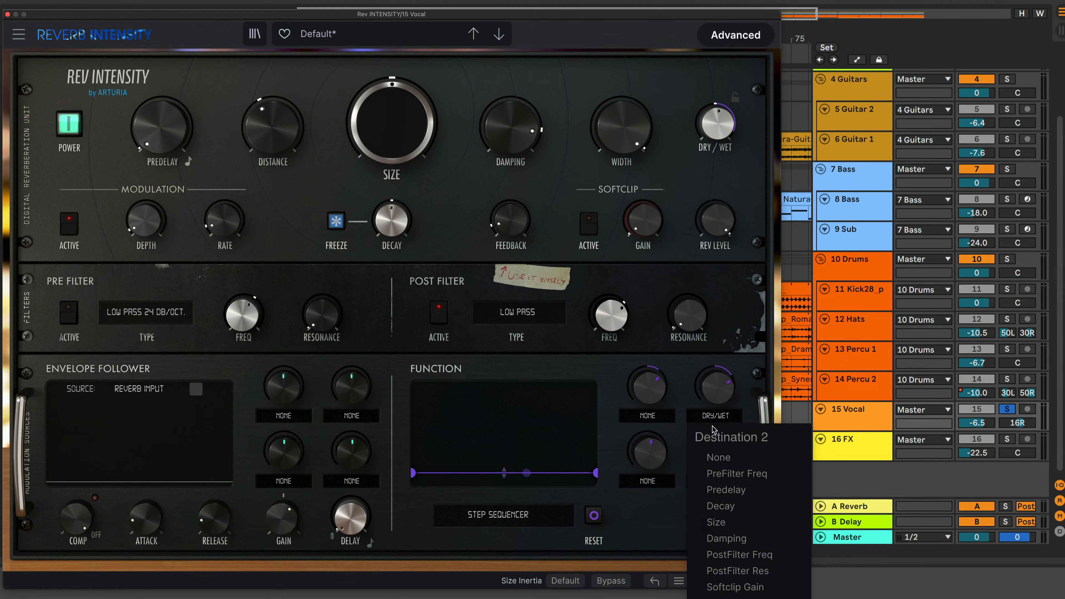
pyautogui.click(716, 457)
pyautogui.doubleClick(650, 387)
pyautogui.doubleClick(719, 387)
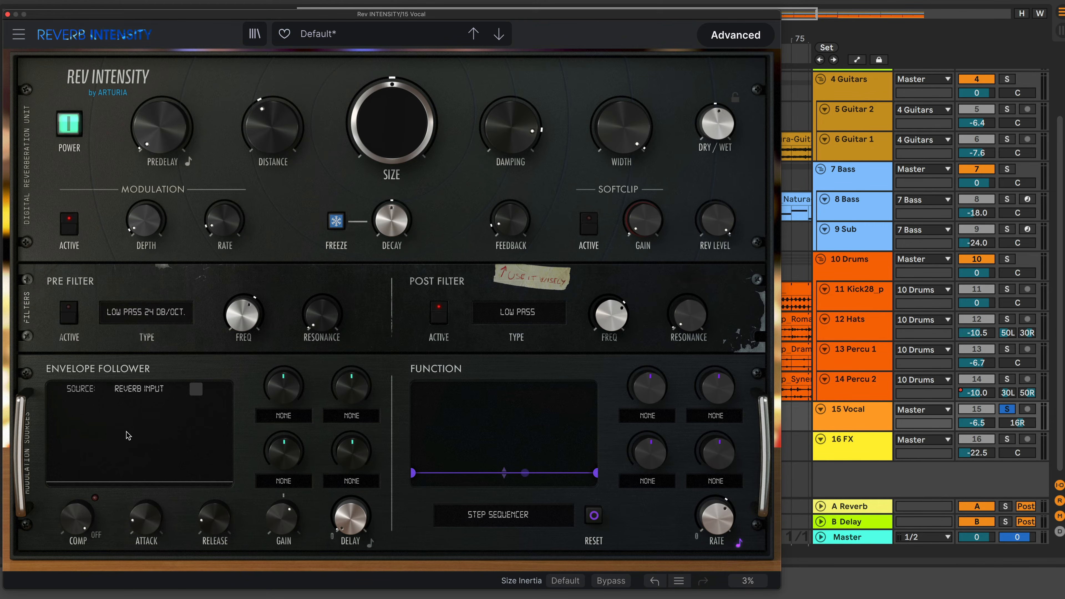
# Inspect the envelope follower source options and toggle source monitoring on and off
pyautogui.click(153, 391)
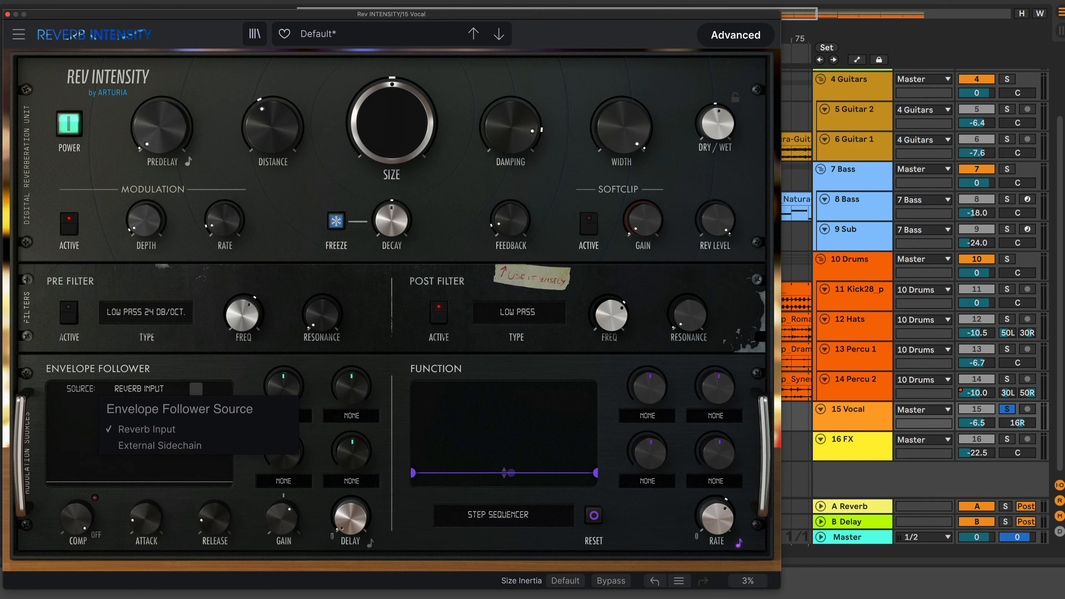
pyautogui.press('Escape')
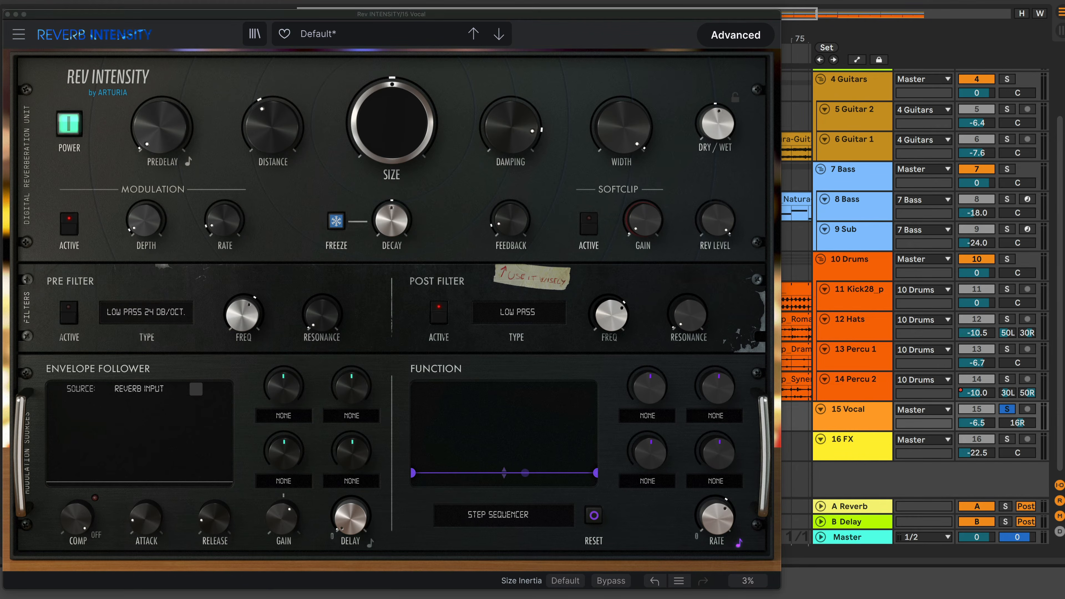
pyautogui.click(139, 399)
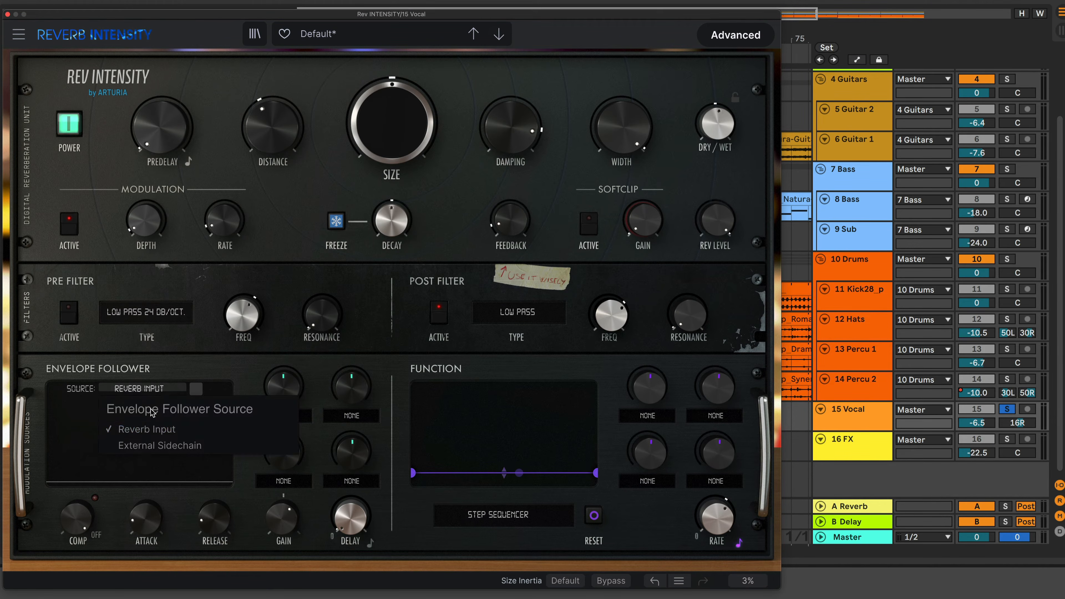
pyautogui.click(153, 433)
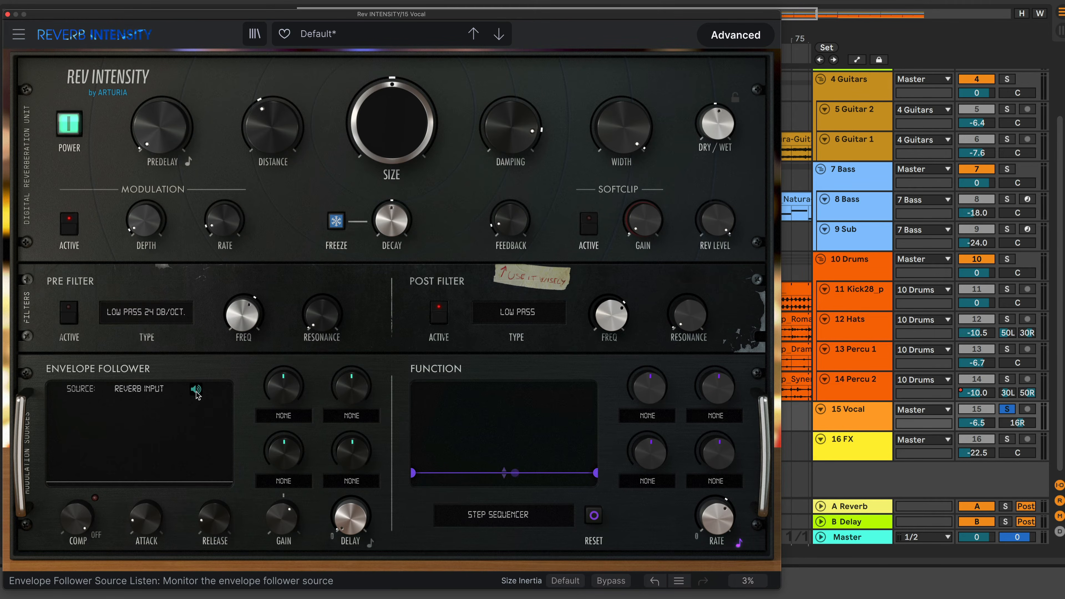
pyautogui.click(196, 392)
pyautogui.click(196, 391)
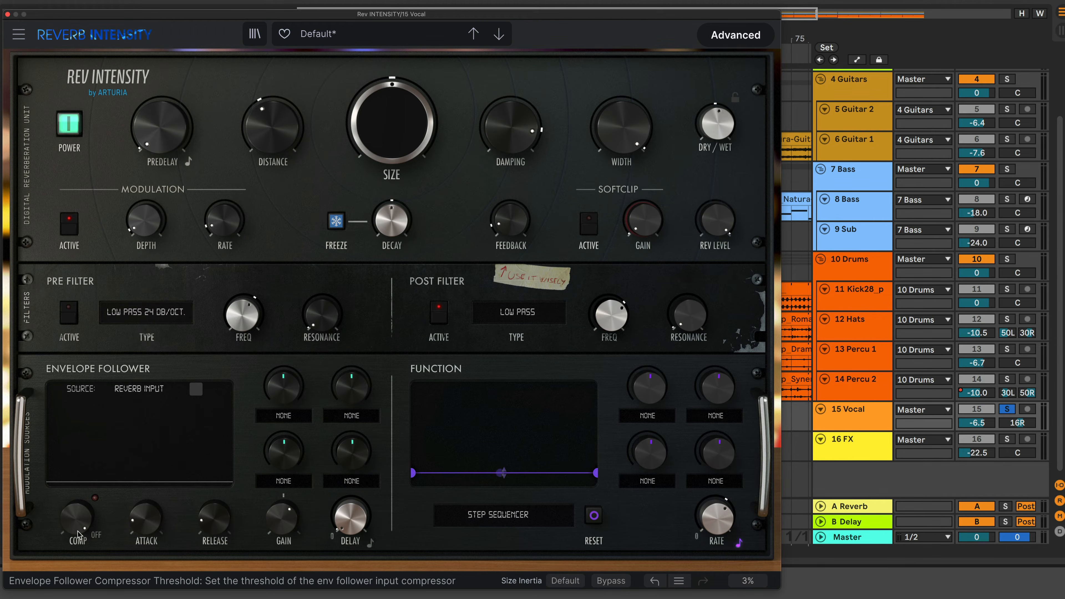
# Set the envelope follower compressor threshold to about -48.2 dB and start playback
pyautogui.moveTo(79, 535)
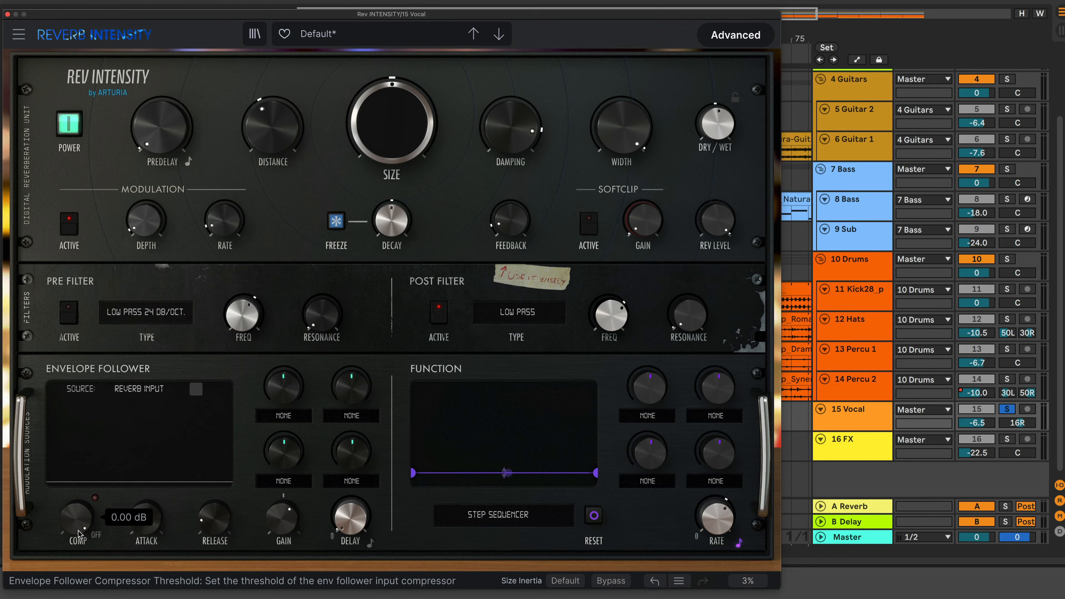
pyautogui.moveTo(89, 525); pyautogui.dragTo(89, 558)
pyautogui.press('space')
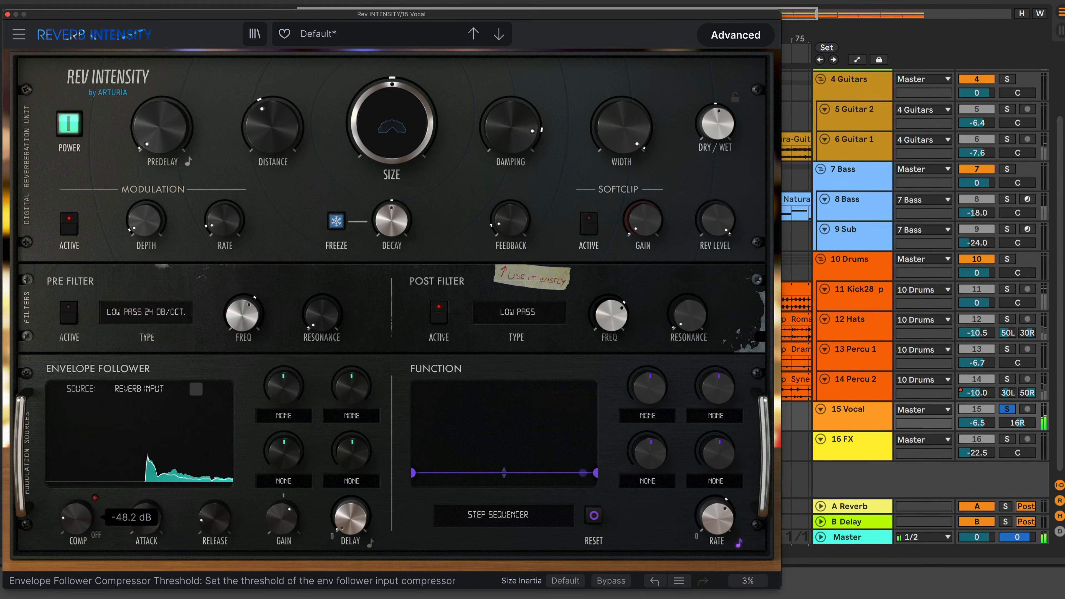
# Raise the envelope follower gain slightly
pyautogui.moveTo(151, 526)
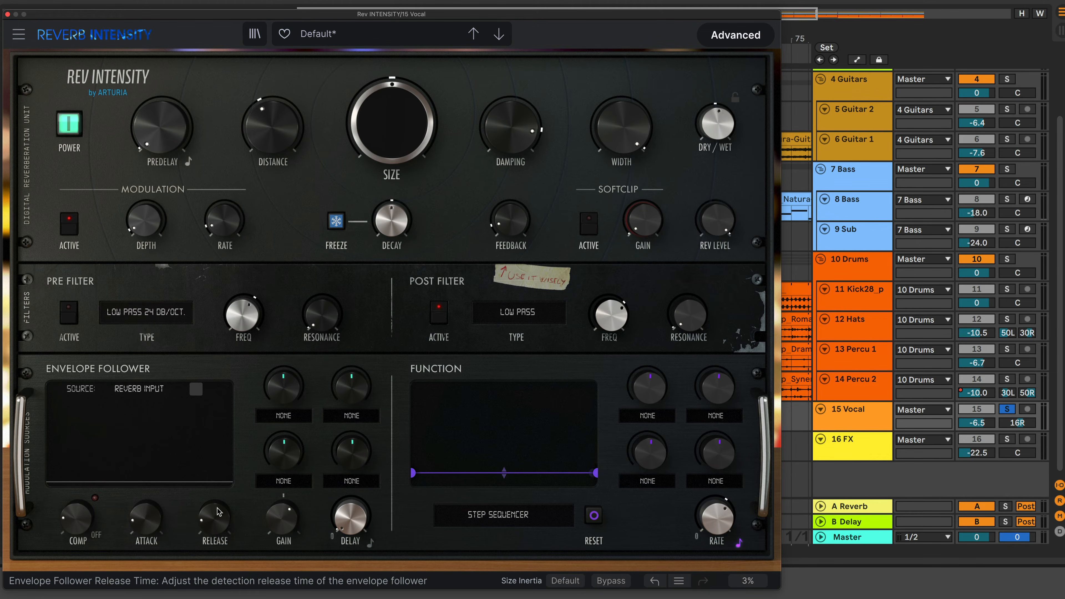
pyautogui.moveTo(283, 519)
pyautogui.moveTo(284, 518); pyautogui.dragTo(283, 506)
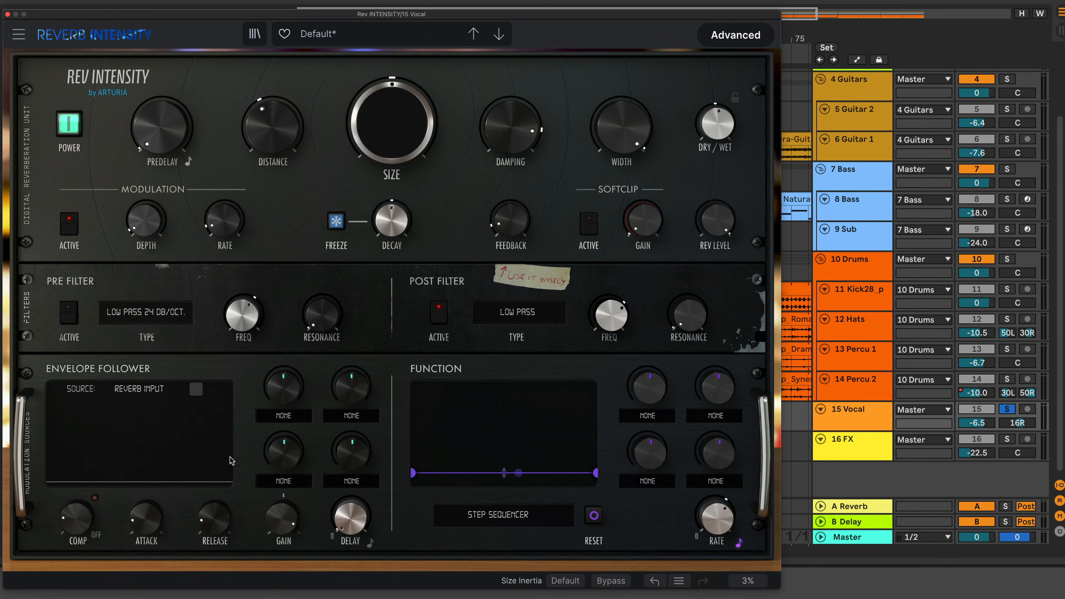
# Route the envelope follower's first destination to Size and second to Damping, raising both modulation amounts
pyautogui.click(292, 420)
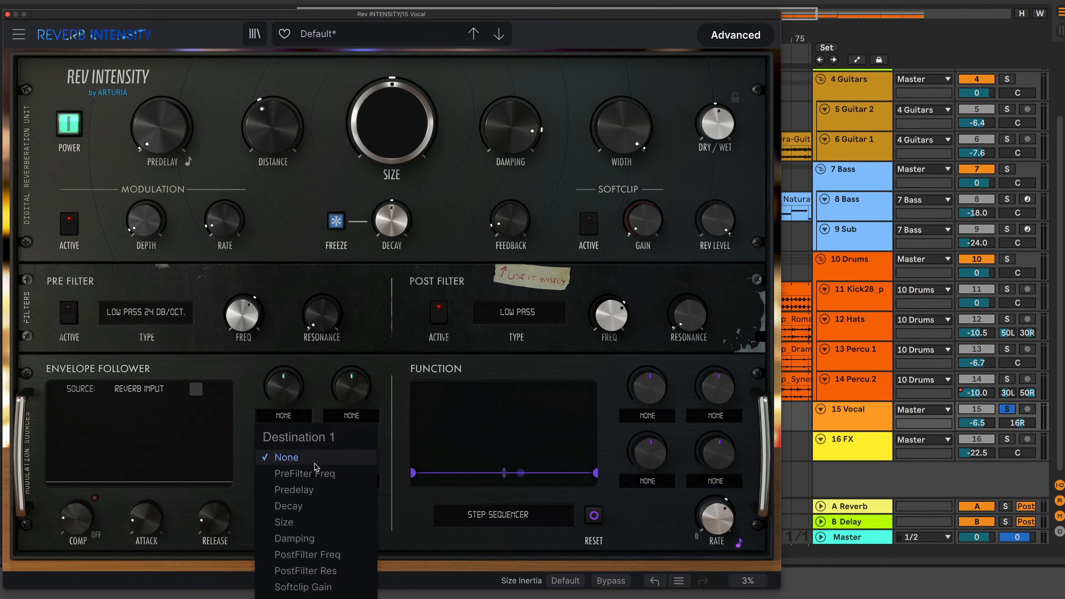
pyautogui.click(327, 522)
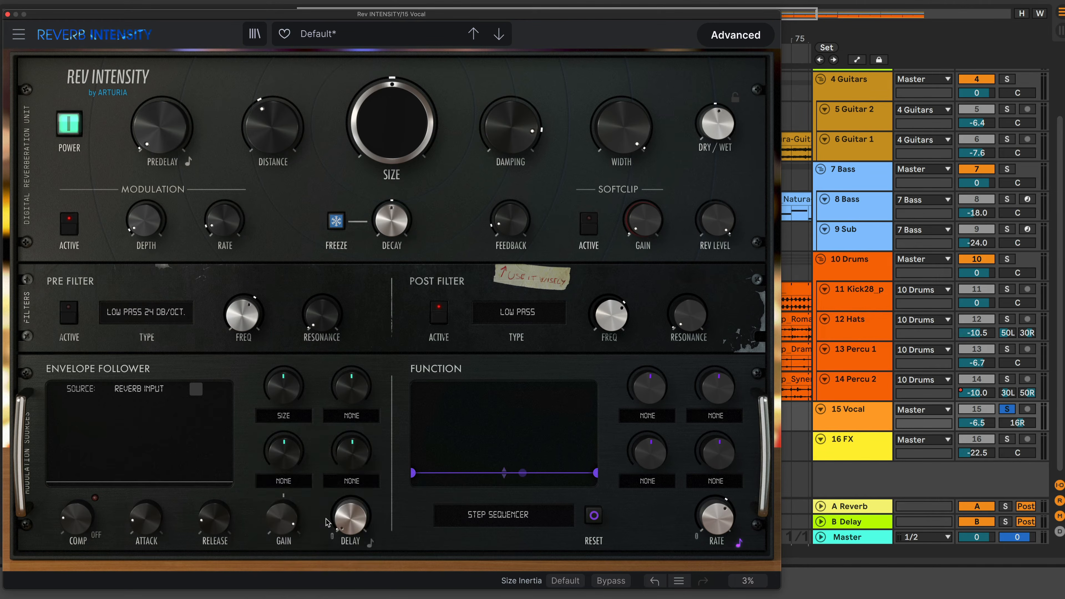
pyautogui.click(362, 419)
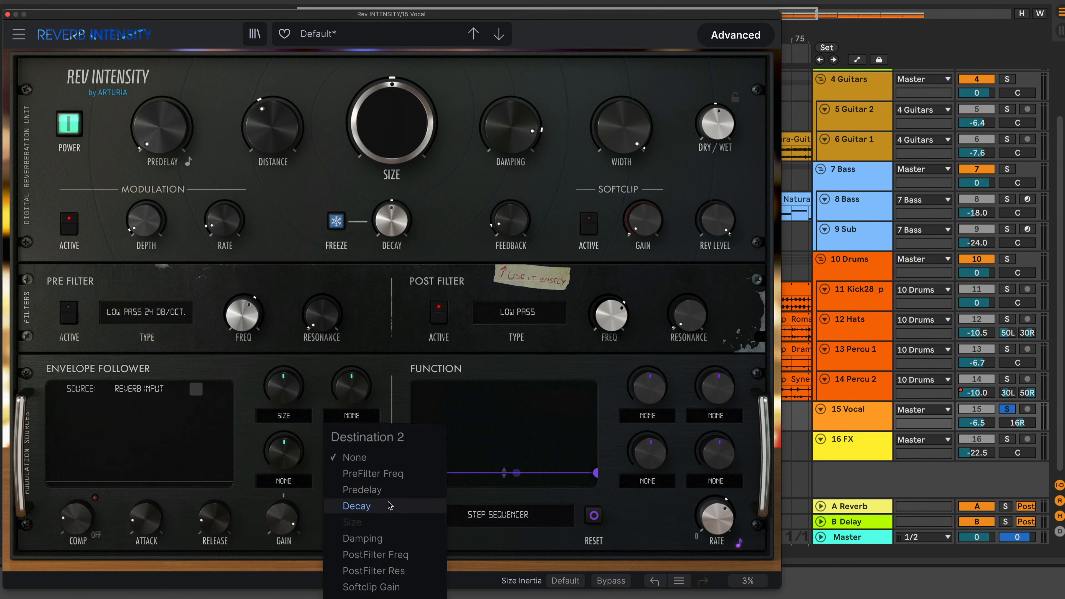
pyautogui.click(369, 539)
pyautogui.moveTo(283, 386); pyautogui.dragTo(283, 373)
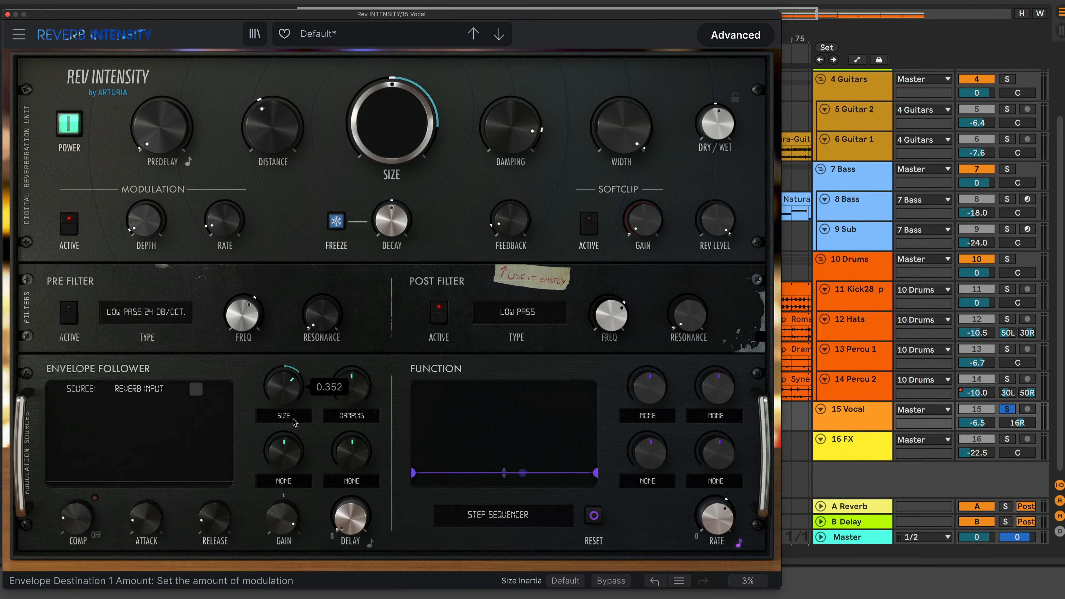
pyautogui.moveTo(351, 387); pyautogui.dragTo(352, 381)
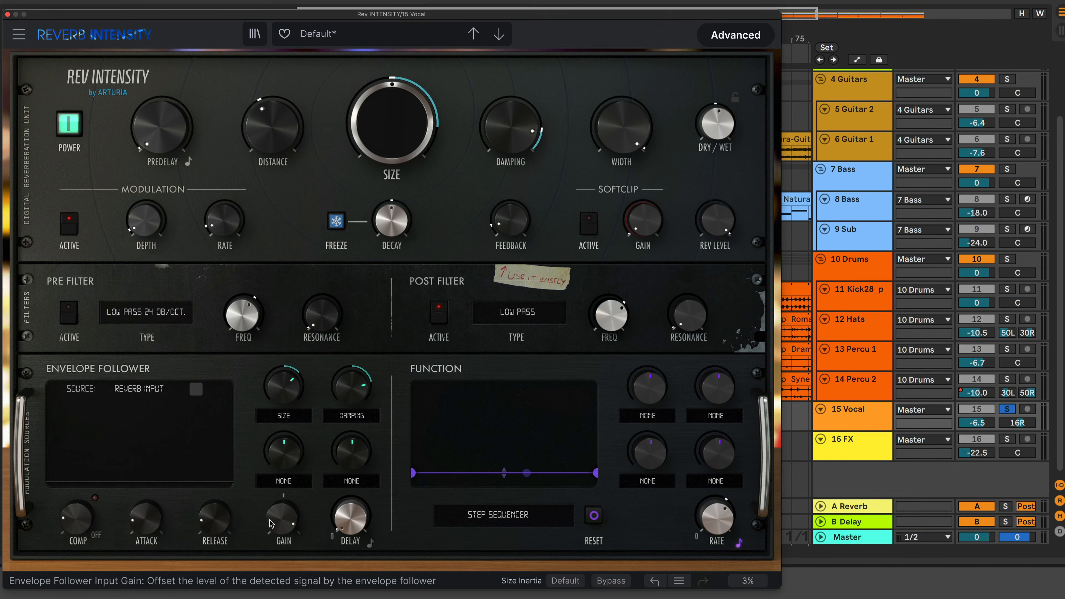
# Switch the envelope follower delay to tempo sync, set it to 1/4.d, and start playback
pyautogui.moveTo(225, 522)
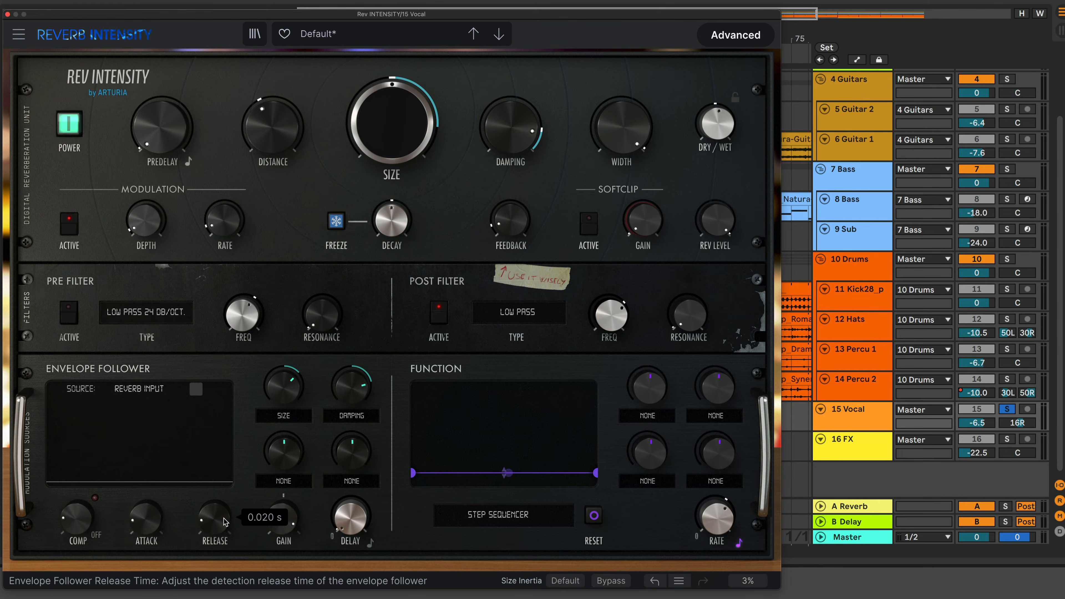
pyautogui.moveTo(347, 523)
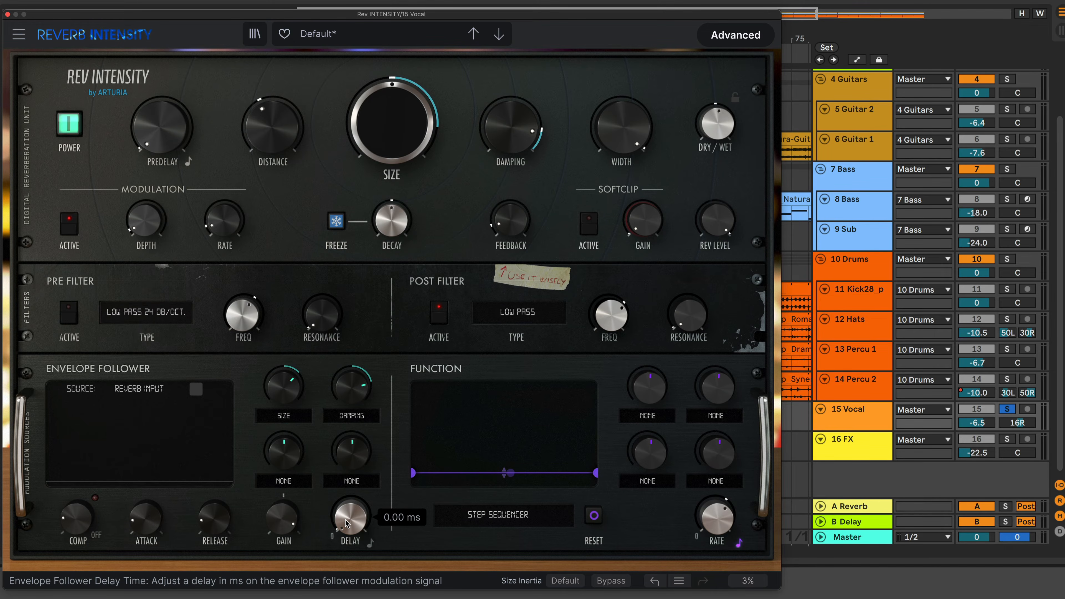
pyautogui.click(371, 542)
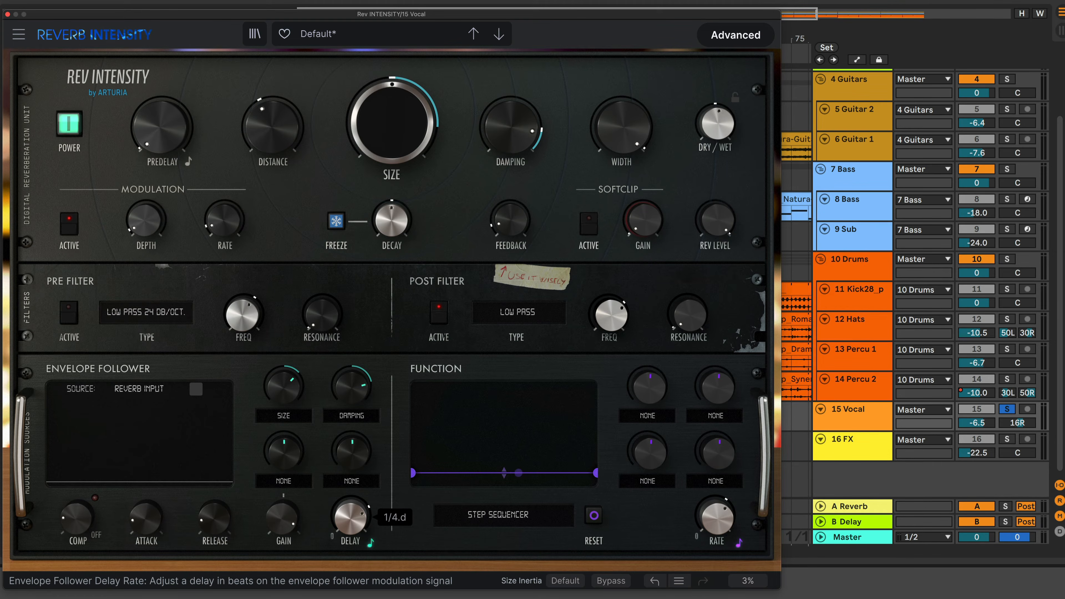
pyautogui.moveTo(351, 518); pyautogui.dragTo(351, 528)
pyautogui.press('space')
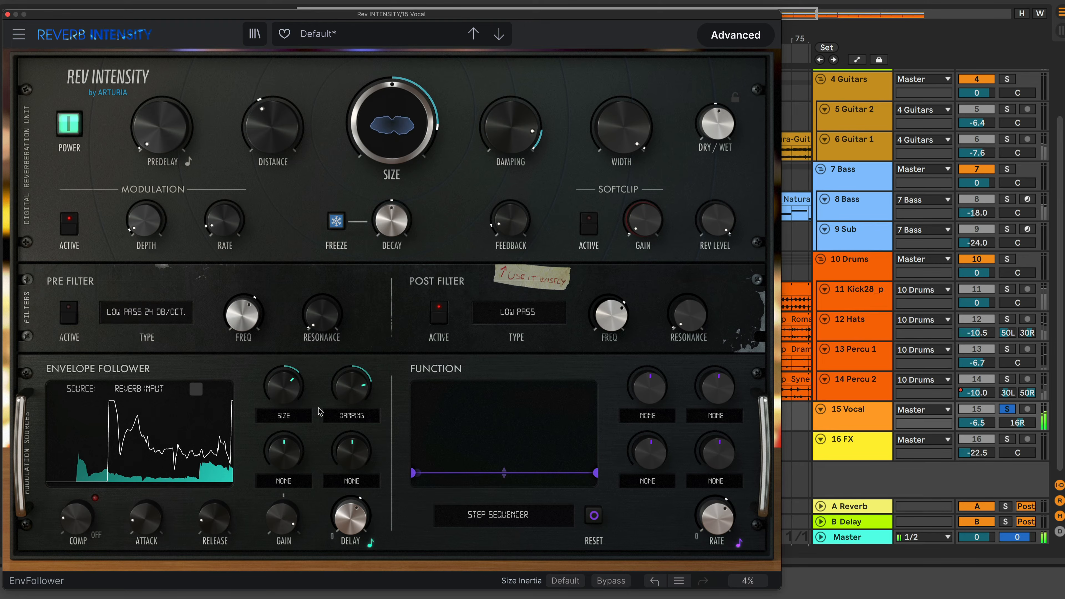
# Set the envelope follower's first destination amount to -0.424 and turn the second amount negative
pyautogui.moveTo(283, 384); pyautogui.dragTo(283, 396)
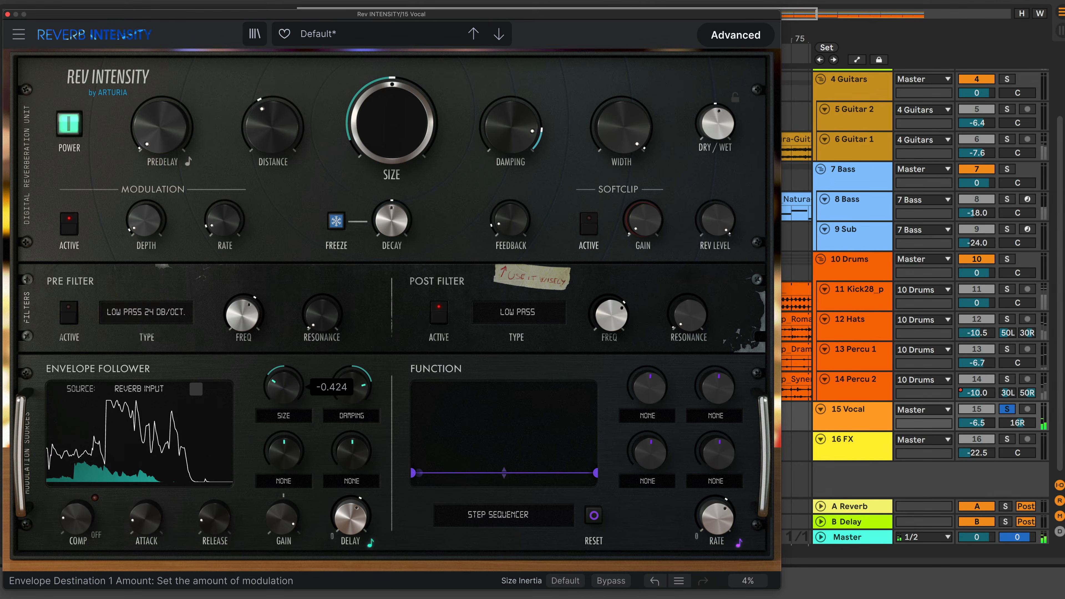
pyautogui.moveTo(351, 384)
pyautogui.mouseDown()
pyautogui.moveTo(352, 399)
pyautogui.moveTo(343, 392)
pyautogui.mouseUp()
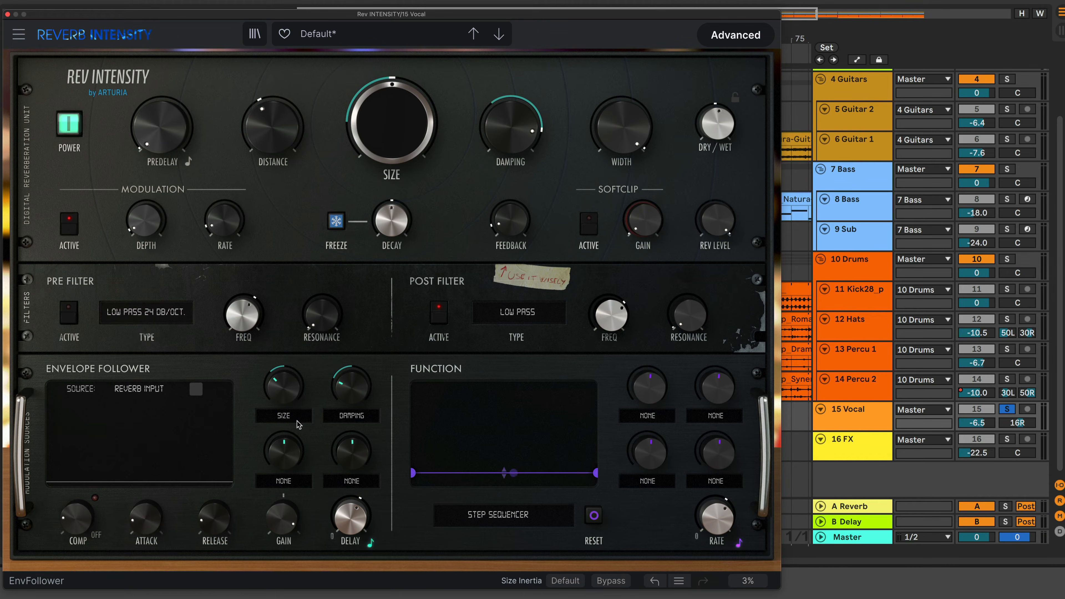
# Set both envelope follower destinations back to None
pyautogui.moveTo(147, 223)
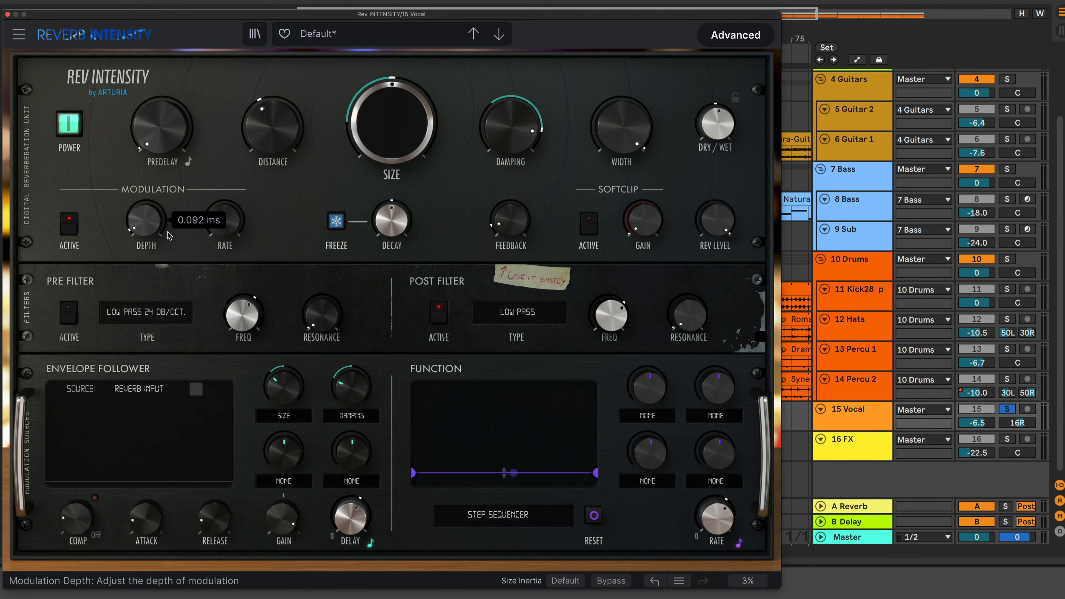
pyautogui.moveTo(224, 235)
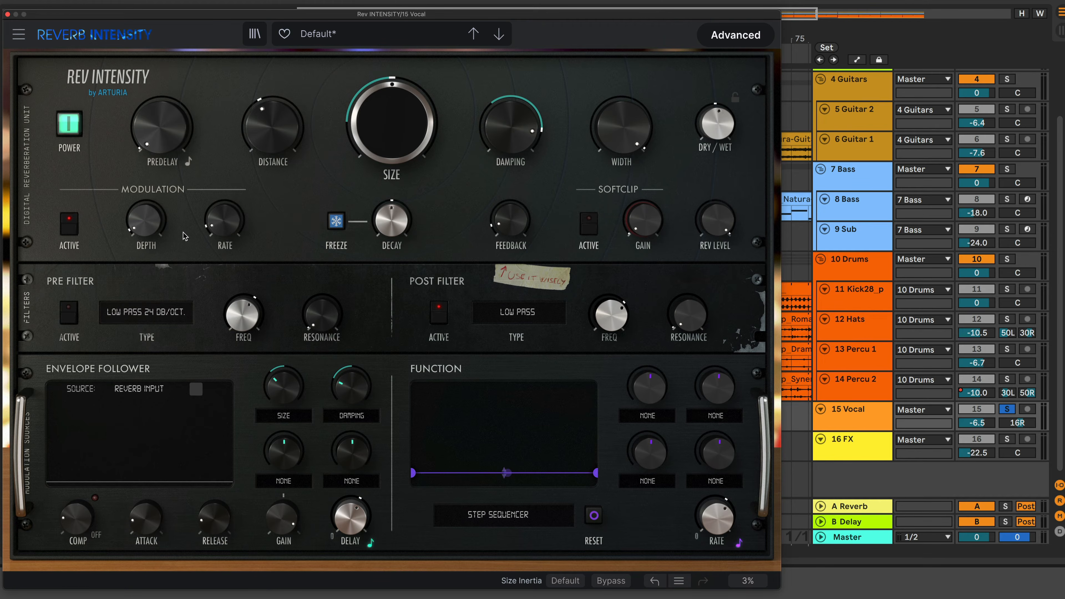
pyautogui.click(284, 416)
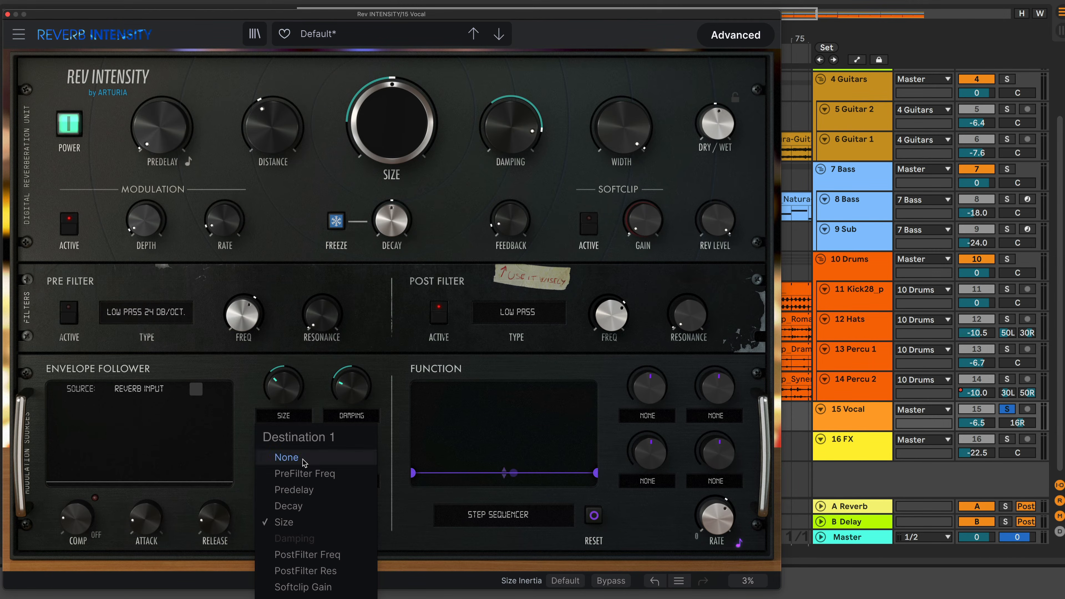
pyautogui.click(289, 458)
pyautogui.click(352, 415)
pyautogui.click(363, 457)
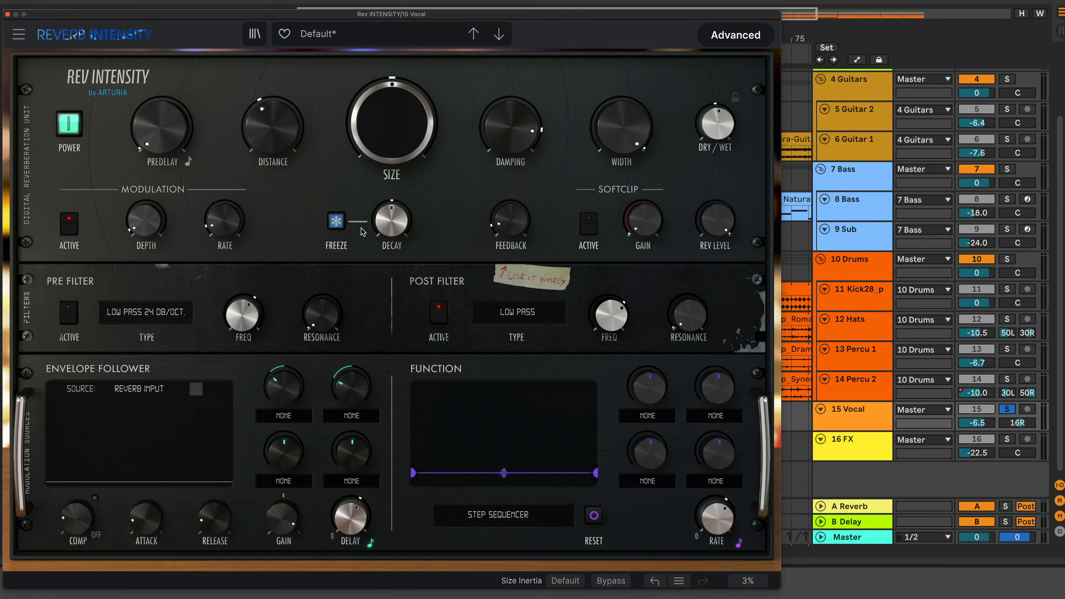
# Start playback and raise the modulation depth to about 3.83 ms and rate to 6.15 Hz
pyautogui.press('space')
pyautogui.moveTo(148, 234); pyautogui.dragTo(148, 191)
pyautogui.moveTo(224, 220); pyautogui.dragTo(225, 184)
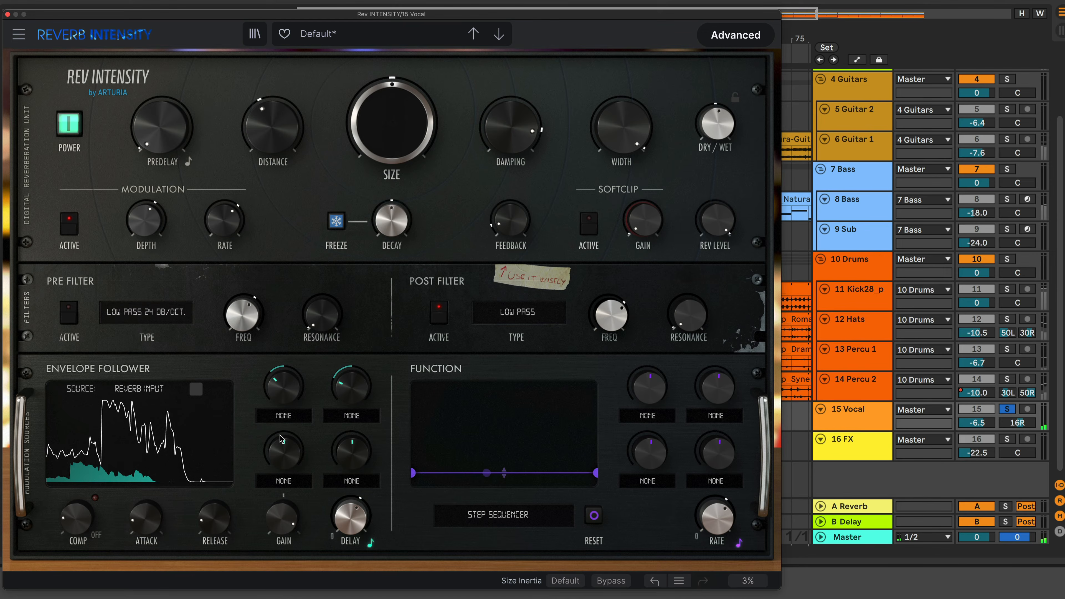
pyautogui.moveTo(226, 222); pyautogui.dragTo(226, 215)
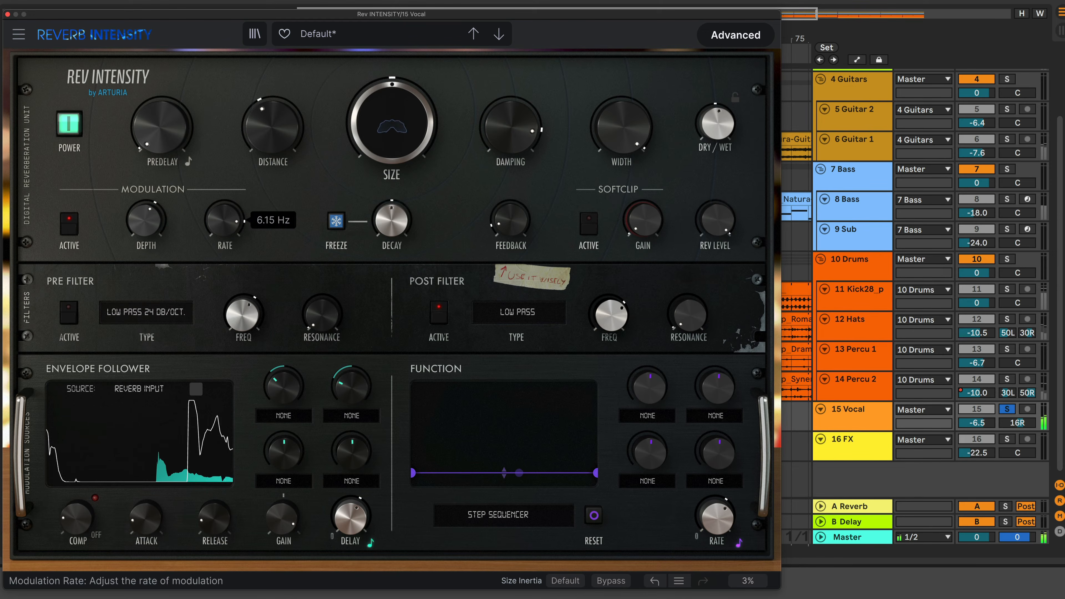
pyautogui.moveTo(146, 222)
pyautogui.mouseDown()
pyautogui.moveTo(146, 209)
pyautogui.moveTo(161, 230)
pyautogui.mouseUp()
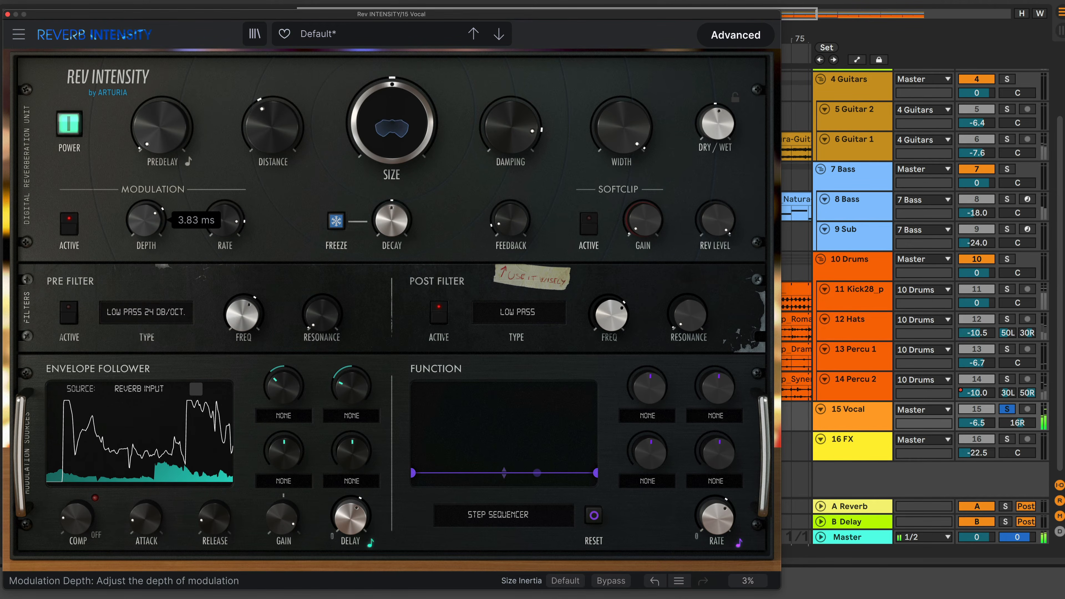
# Reset the modulation depth and rate to their defaults and switch modulation off
pyautogui.doubleClick(160, 226)
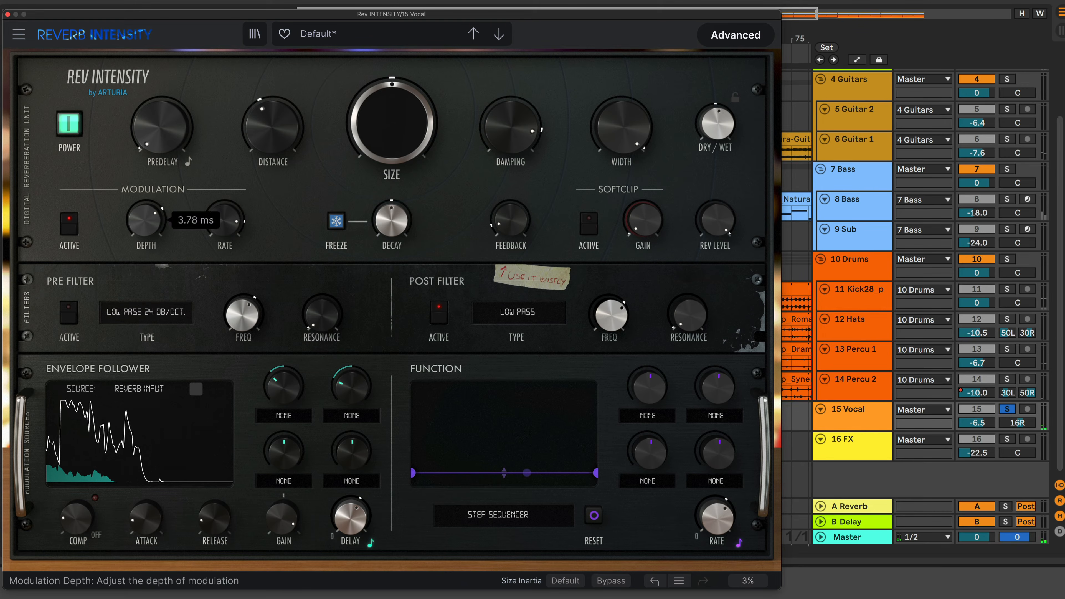
pyautogui.doubleClick(216, 226)
pyautogui.click(70, 230)
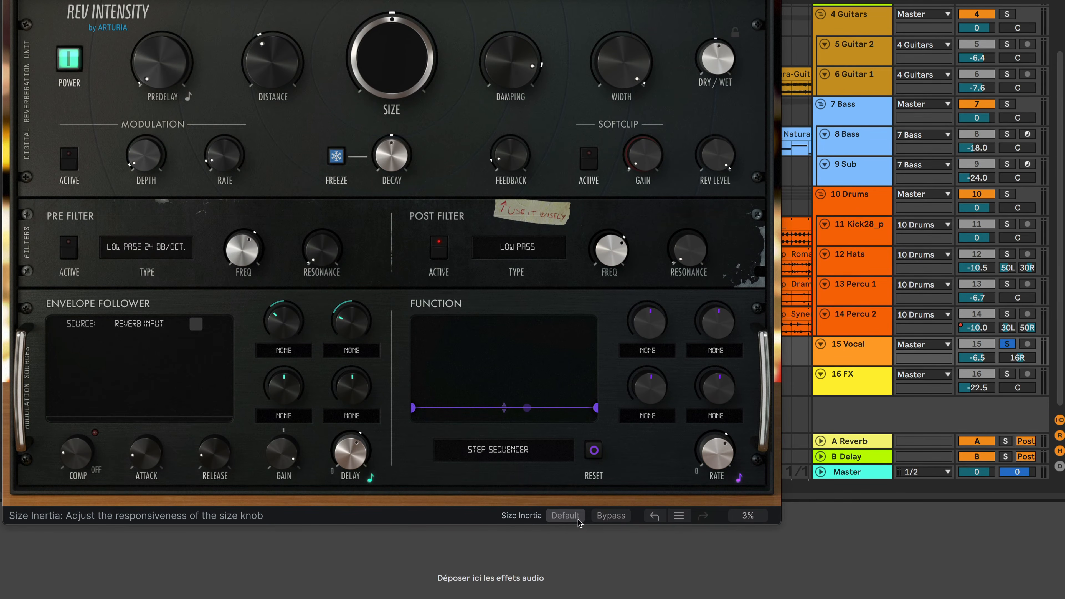
# Review the Size Inertia options and turn the Size knob clockwise to test its responsiveness
pyautogui.click(575, 519)
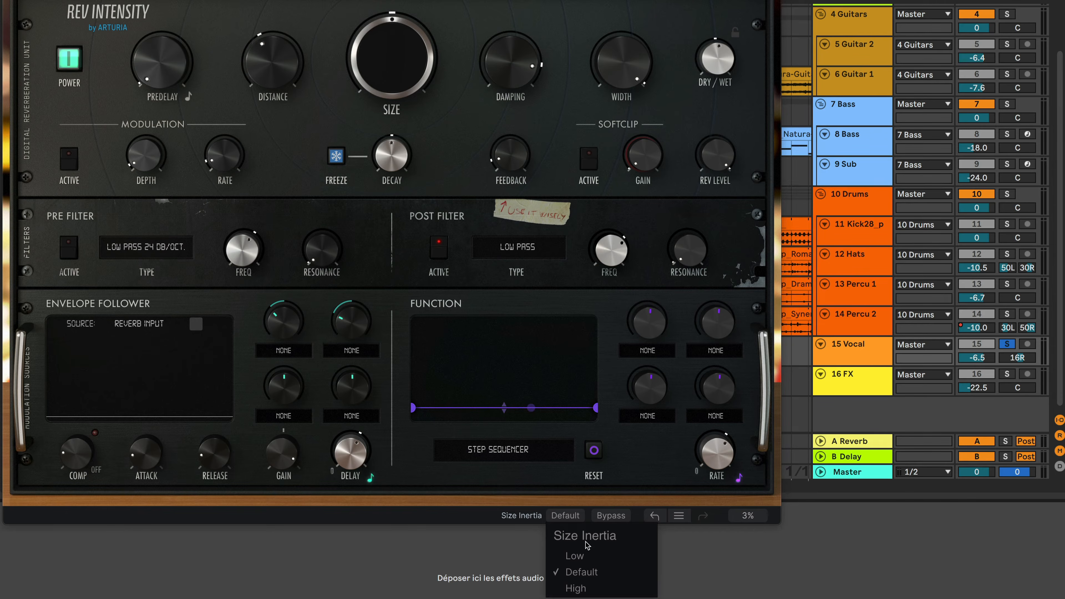
pyautogui.click(296, 356)
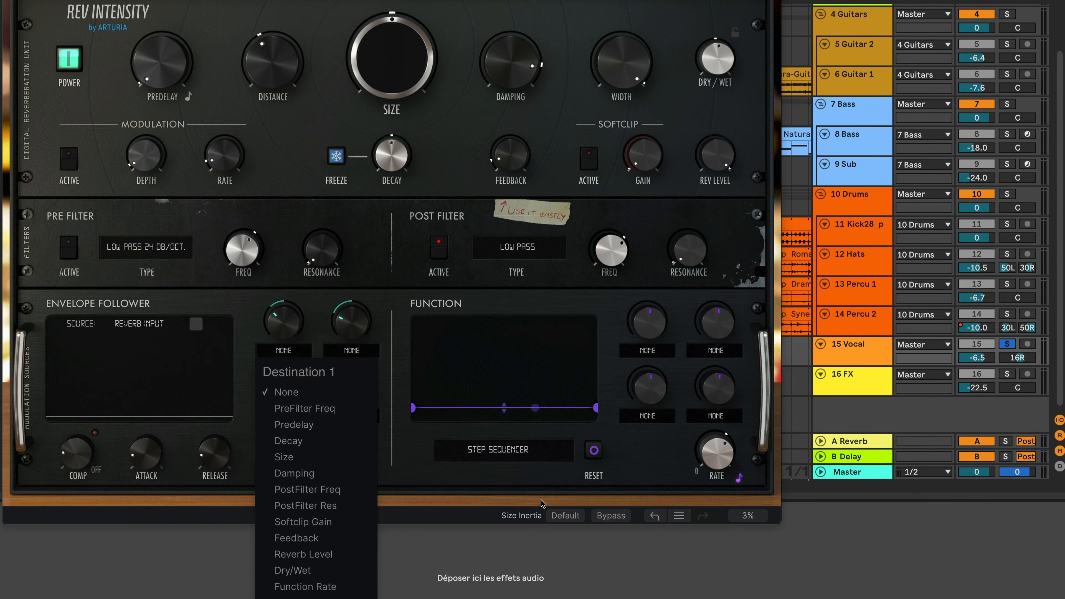
pyautogui.click(560, 517)
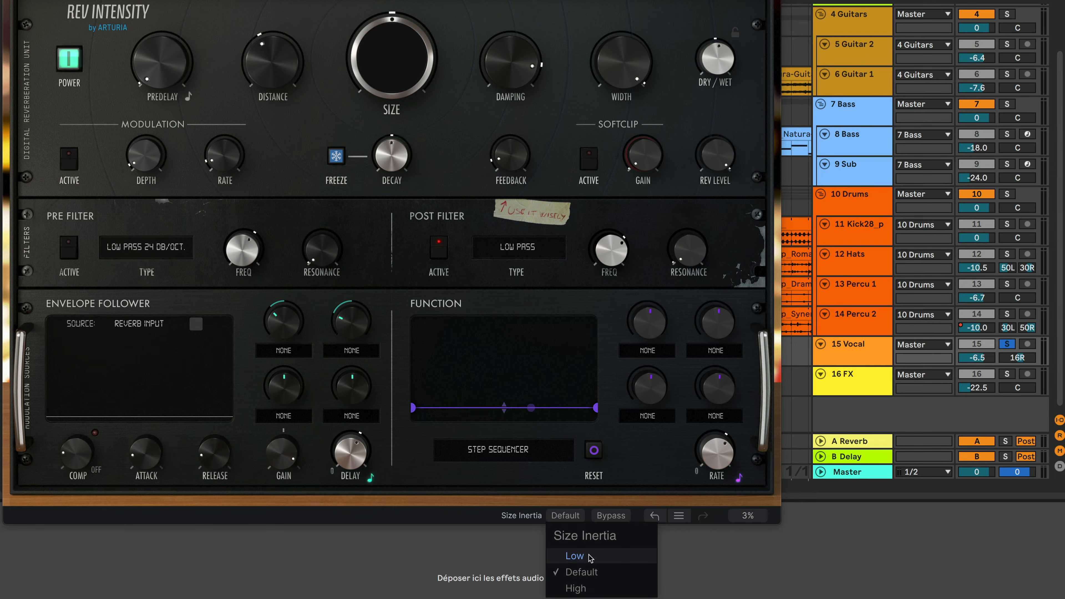
pyautogui.moveTo(369, 20); pyautogui.dragTo(368, 80)
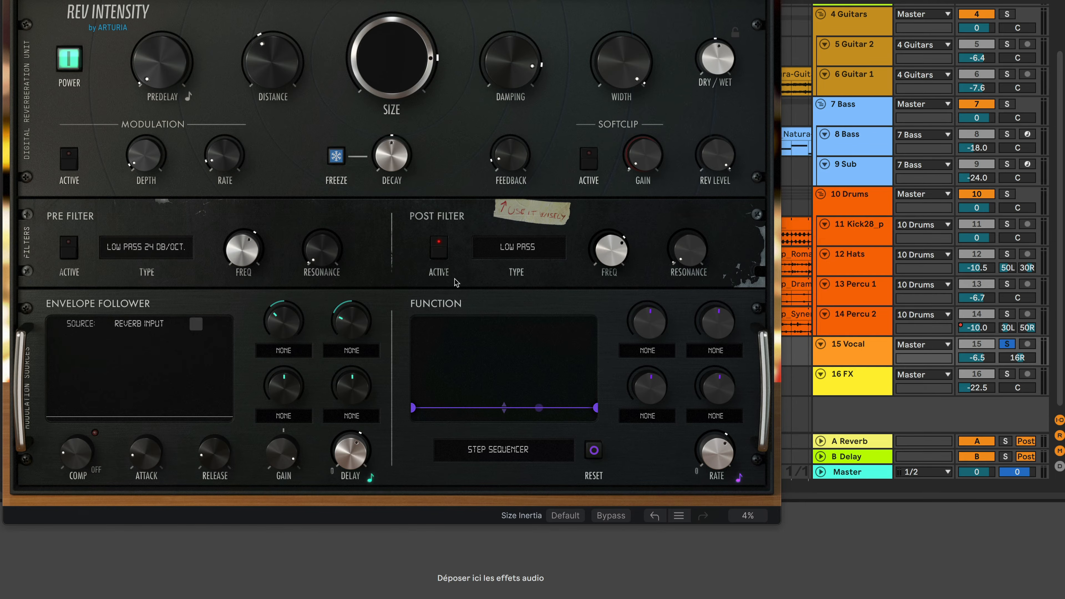
pyautogui.click(578, 518)
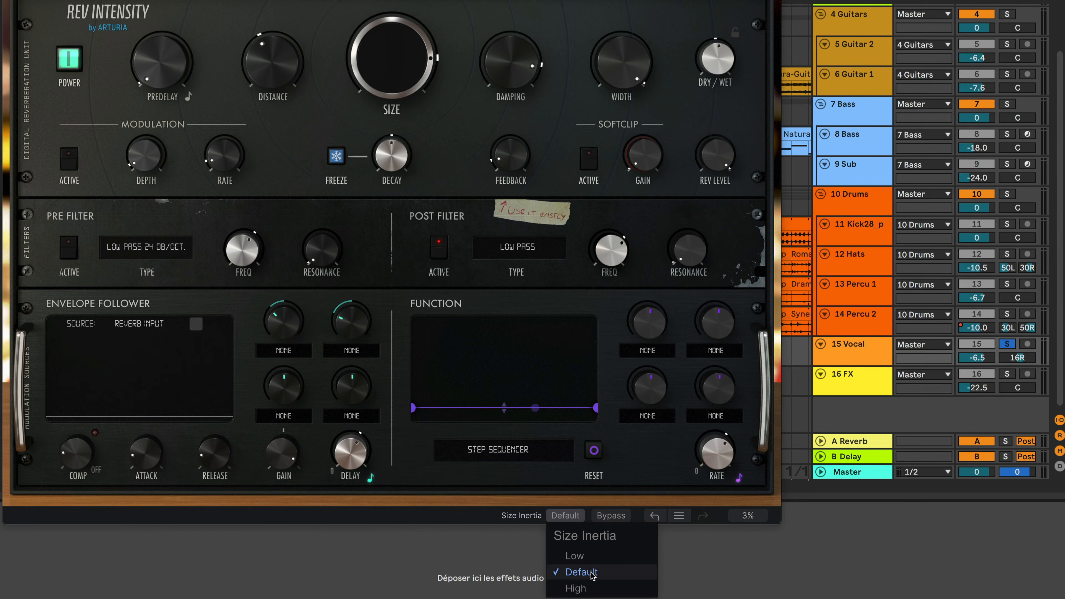
pyautogui.click(649, 471)
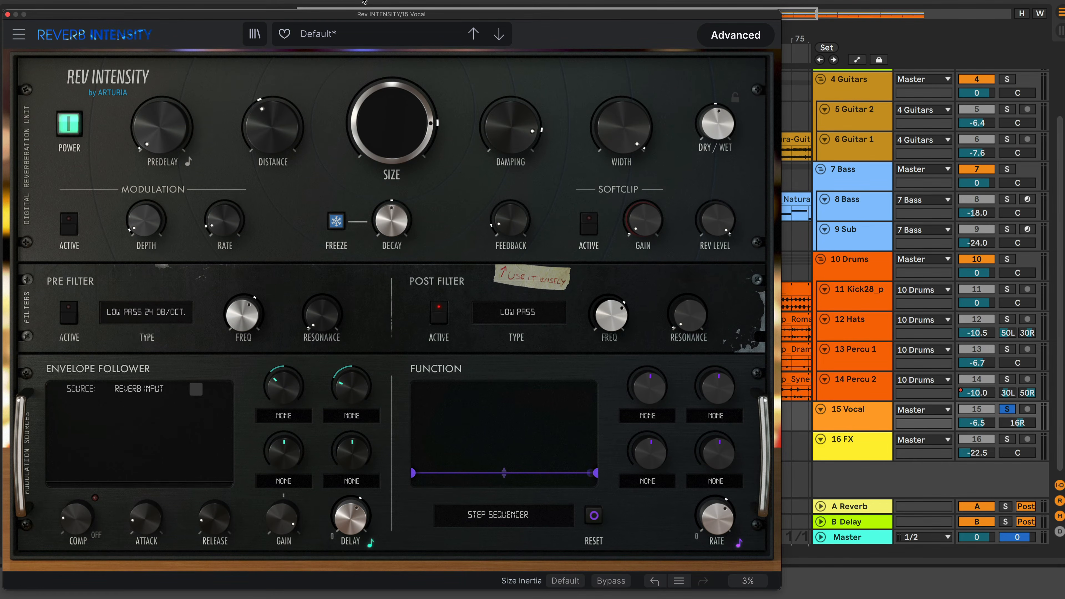
# Open the preset list and load the Aftermath preset
pyautogui.click(388, 35)
pyautogui.moveTo(408, 53)
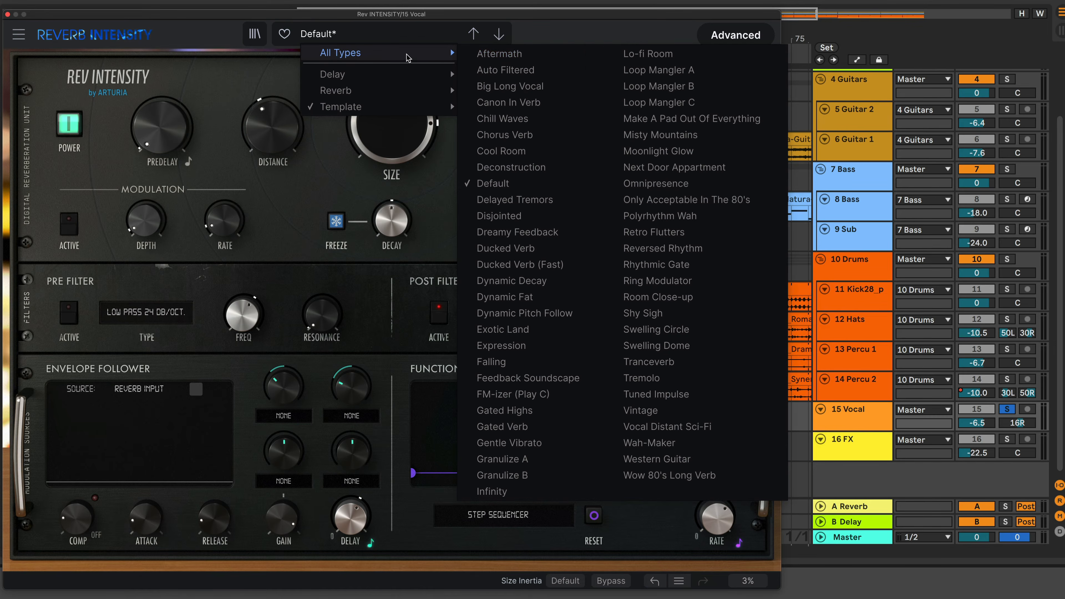
pyautogui.click(491, 61)
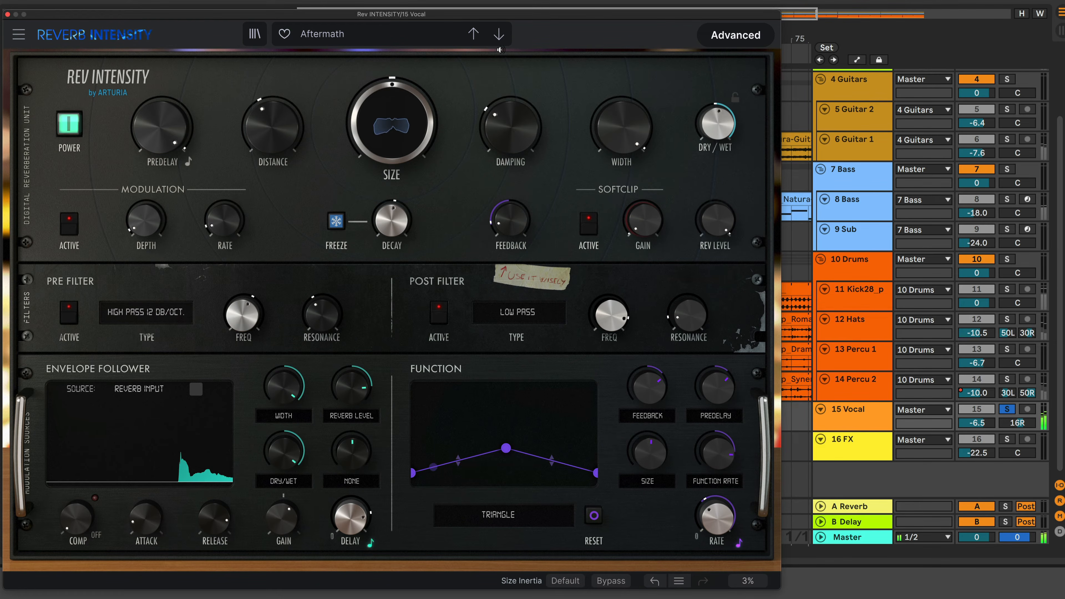
# Step through the following presets from Auto Filtered to Deconstruction
pyautogui.click(499, 37)
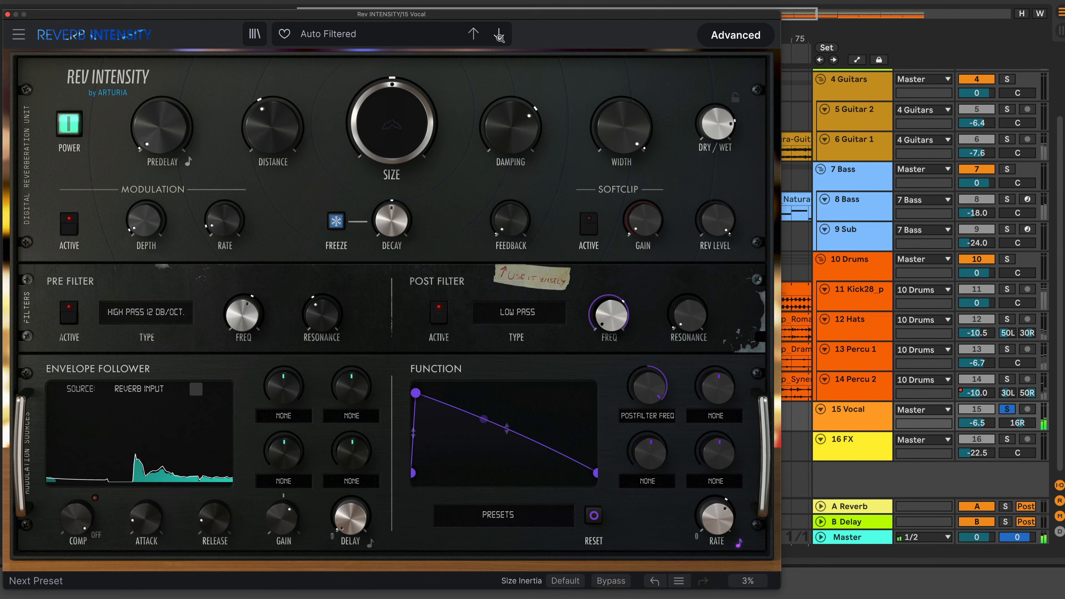
pyautogui.click(499, 37)
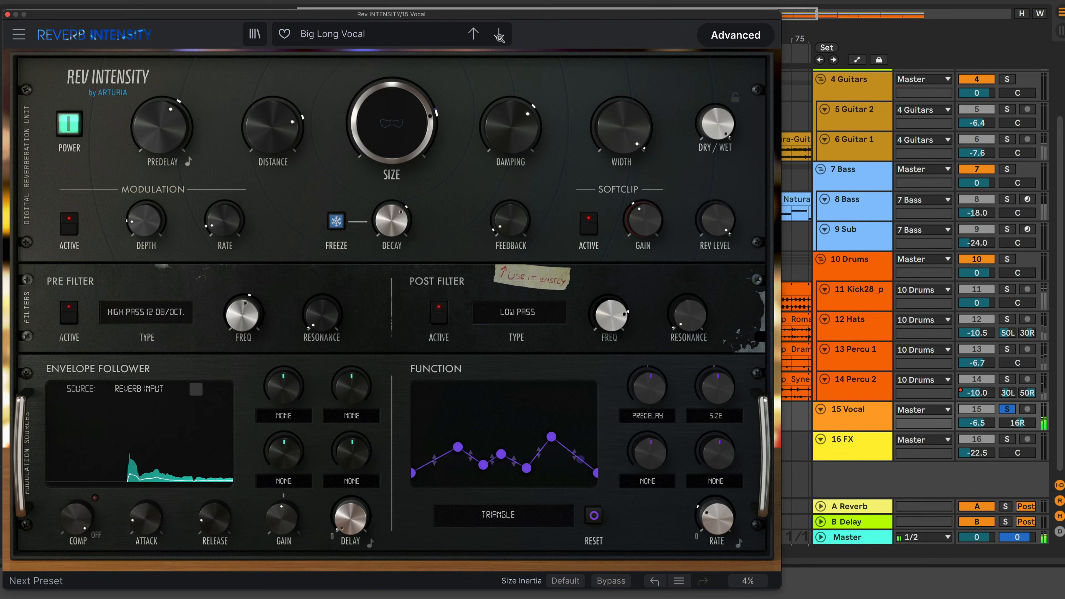
pyautogui.click(499, 37)
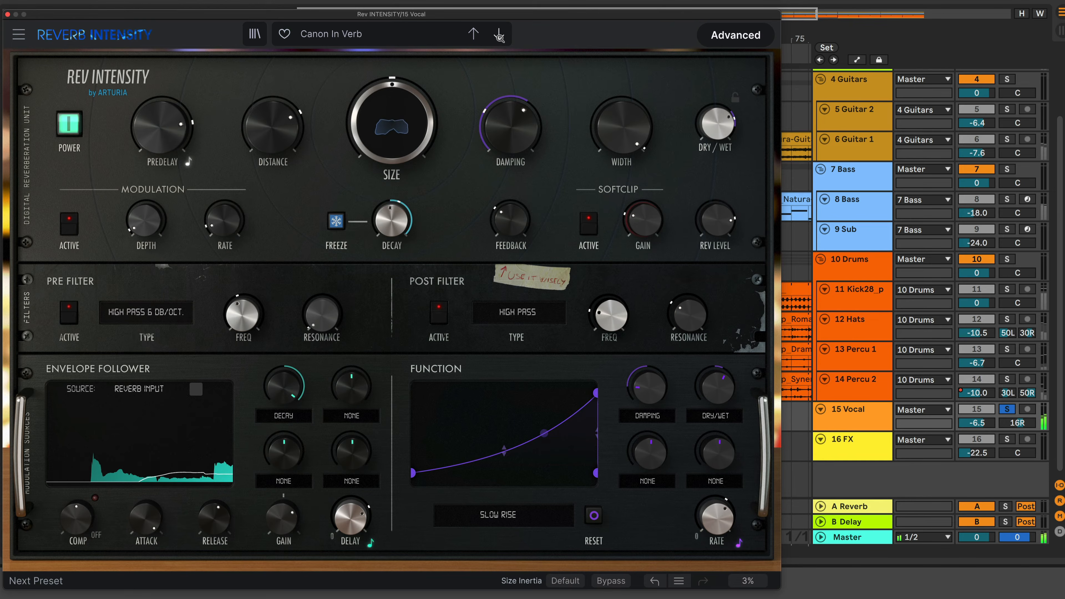
pyautogui.click(499, 37)
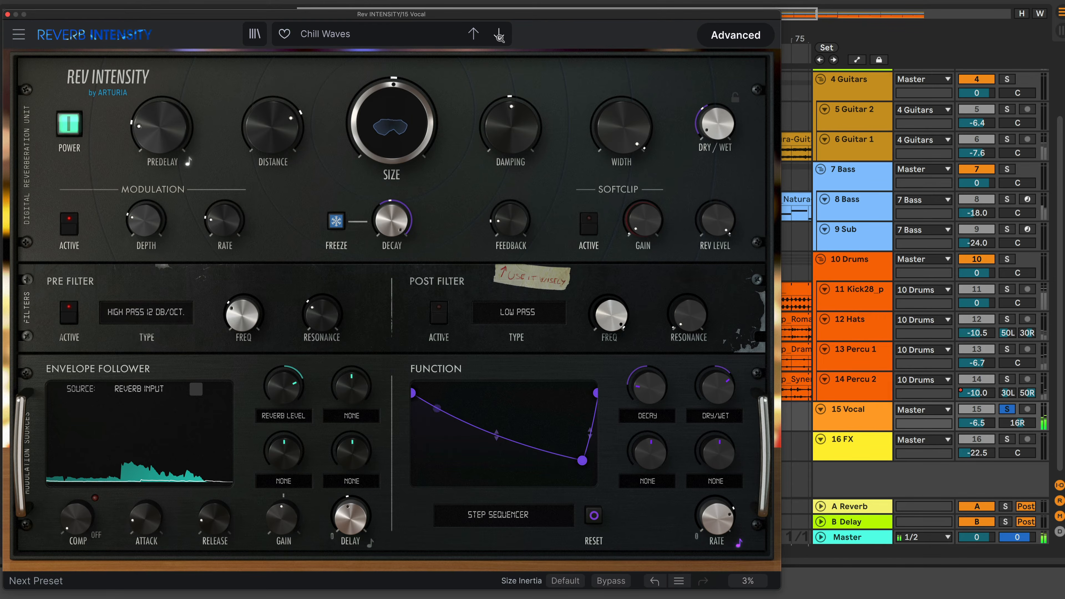
pyautogui.click(499, 35)
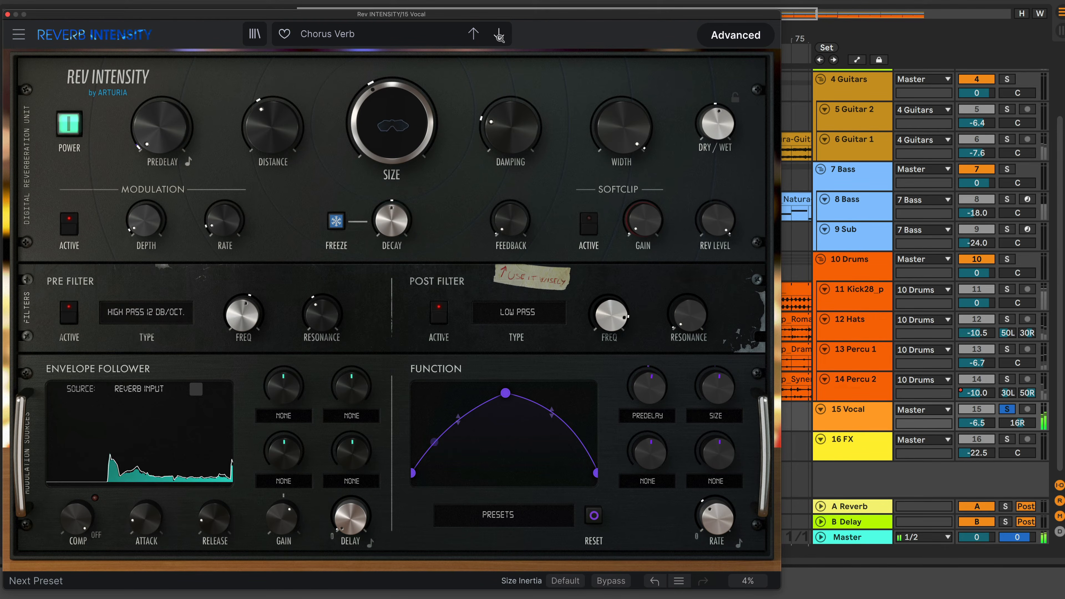
pyautogui.click(499, 36)
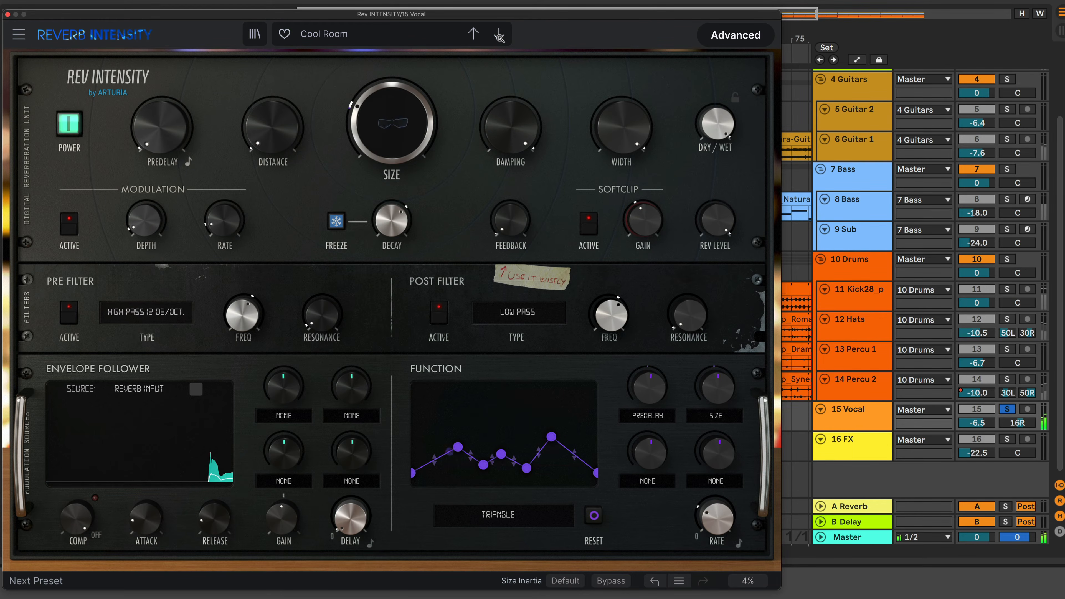
pyautogui.click(499, 36)
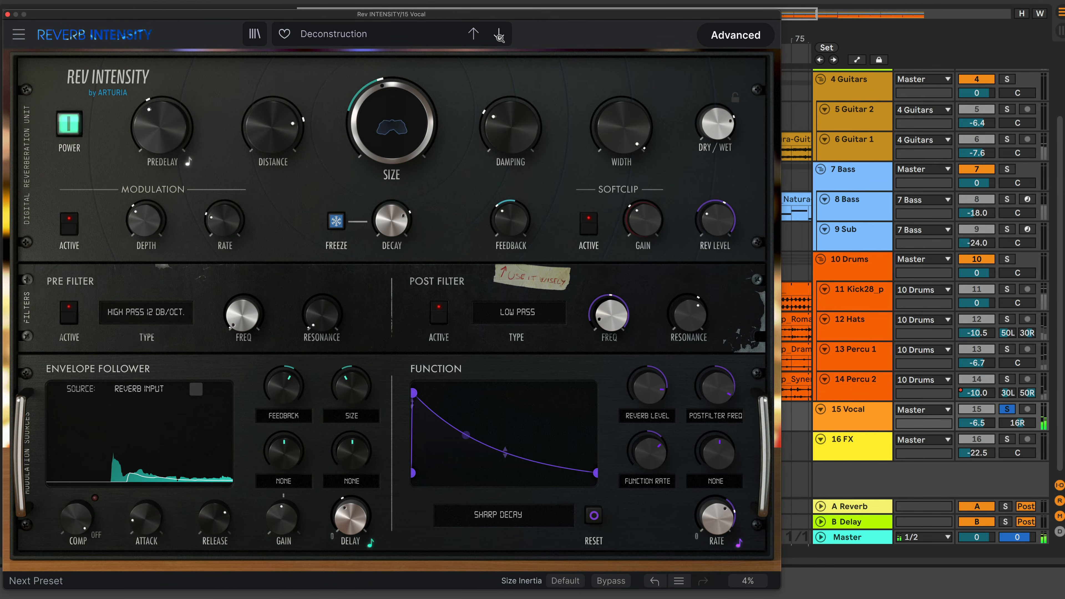
# Step through the next presets from Default to FM-izer (Play C)
pyautogui.click(499, 36)
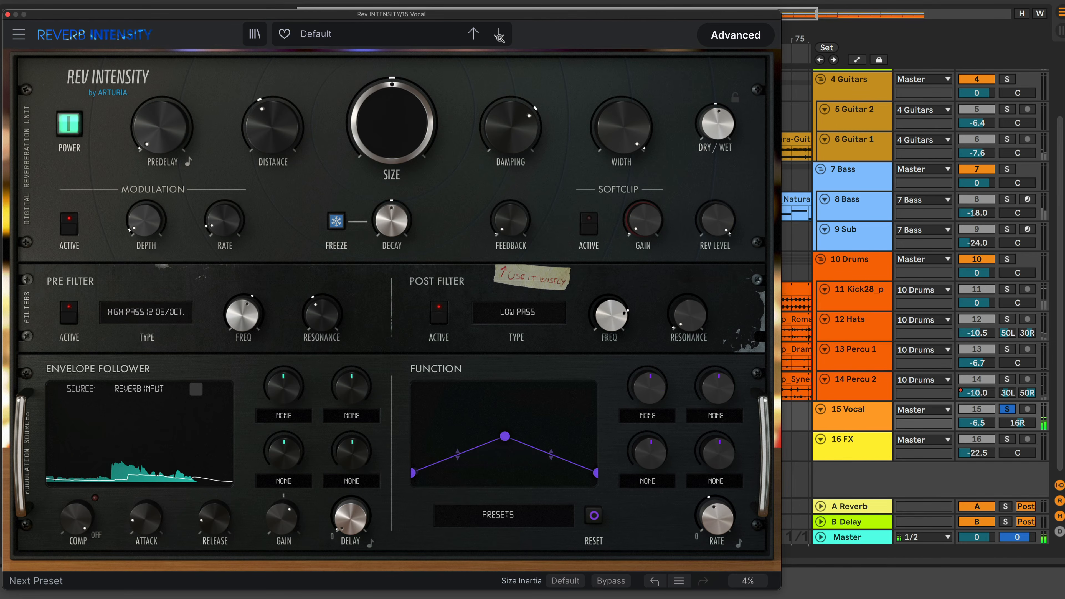
pyautogui.click(499, 36)
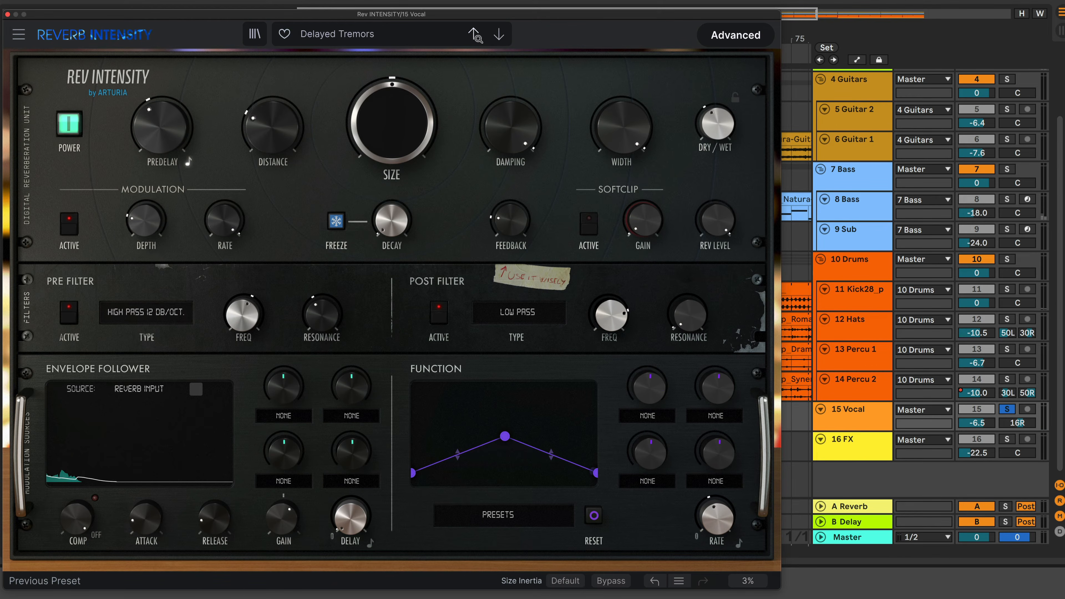
pyautogui.click(499, 36)
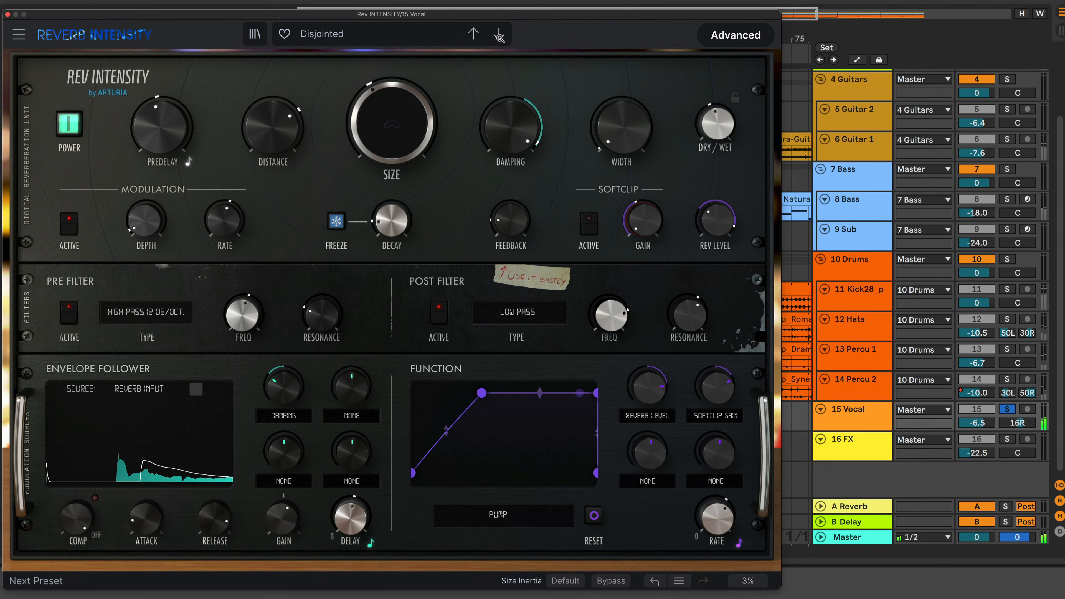
pyautogui.click(499, 37)
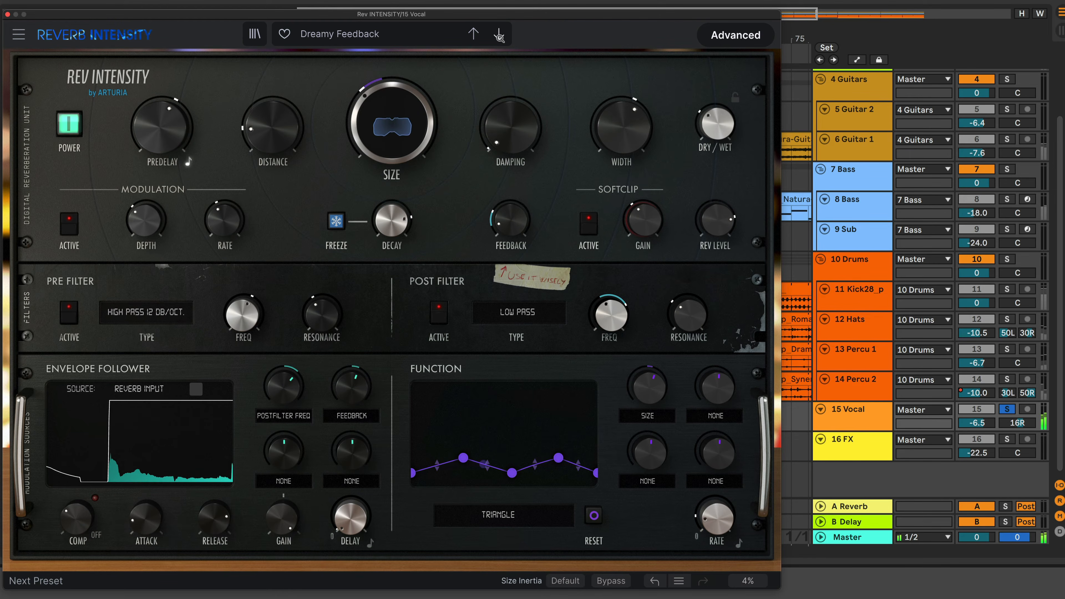
pyautogui.click(499, 36)
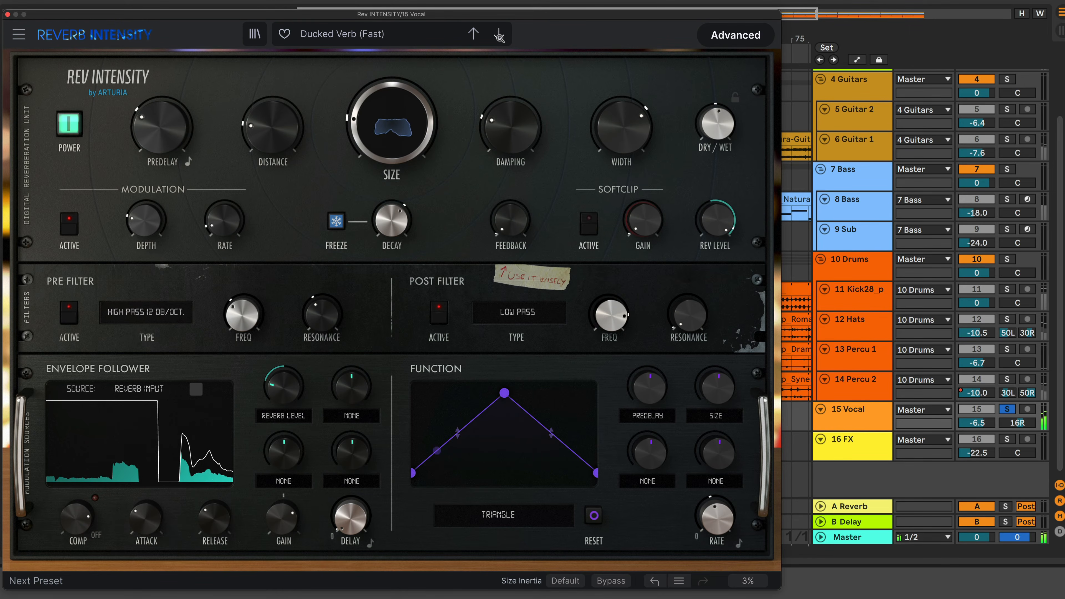
pyautogui.click(499, 36)
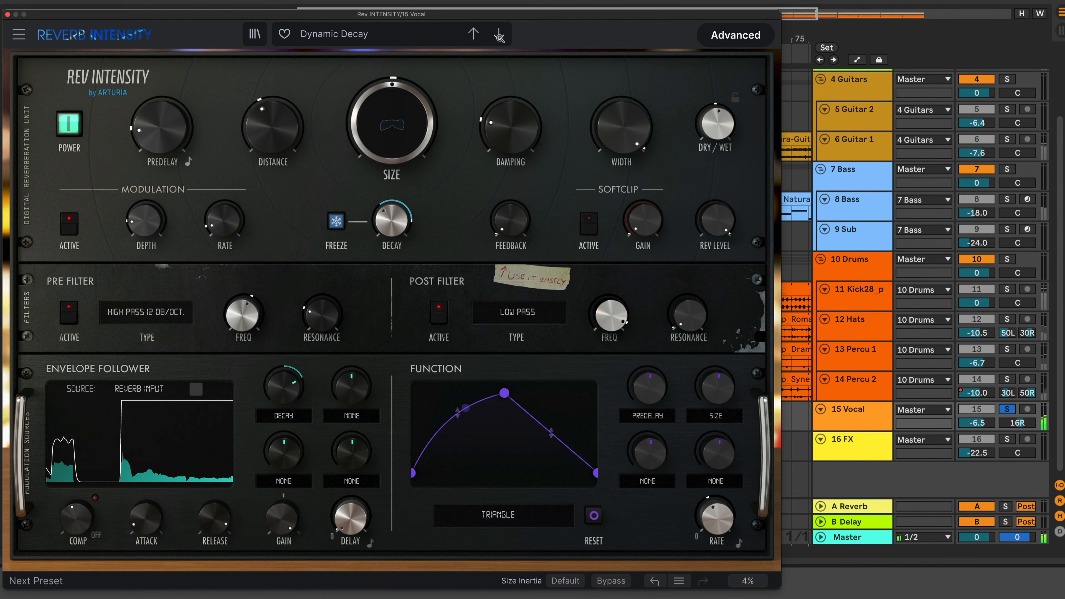
pyautogui.click(500, 36)
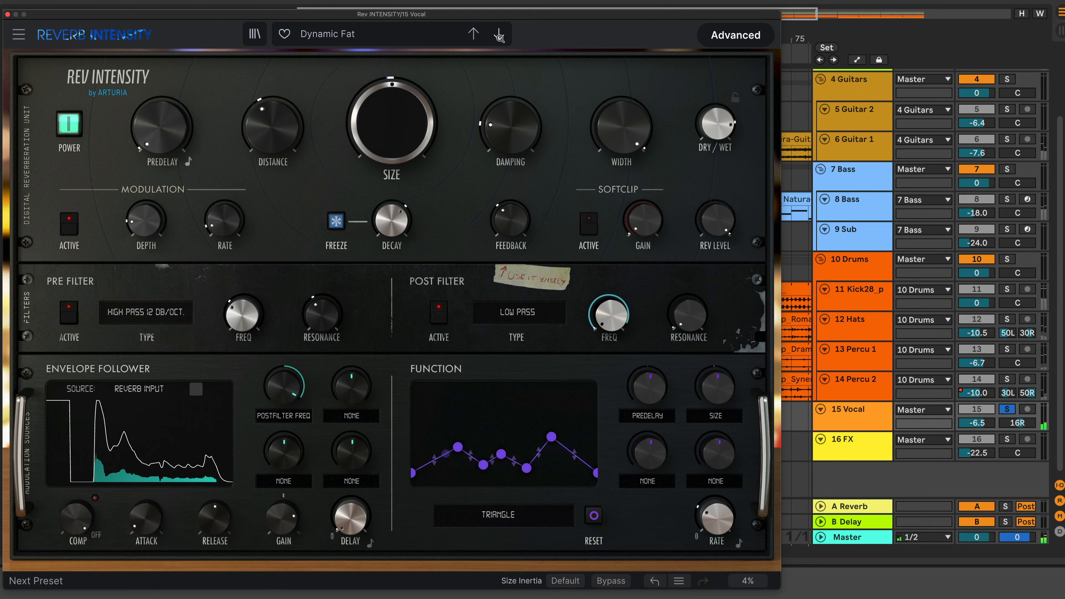
pyautogui.click(500, 36)
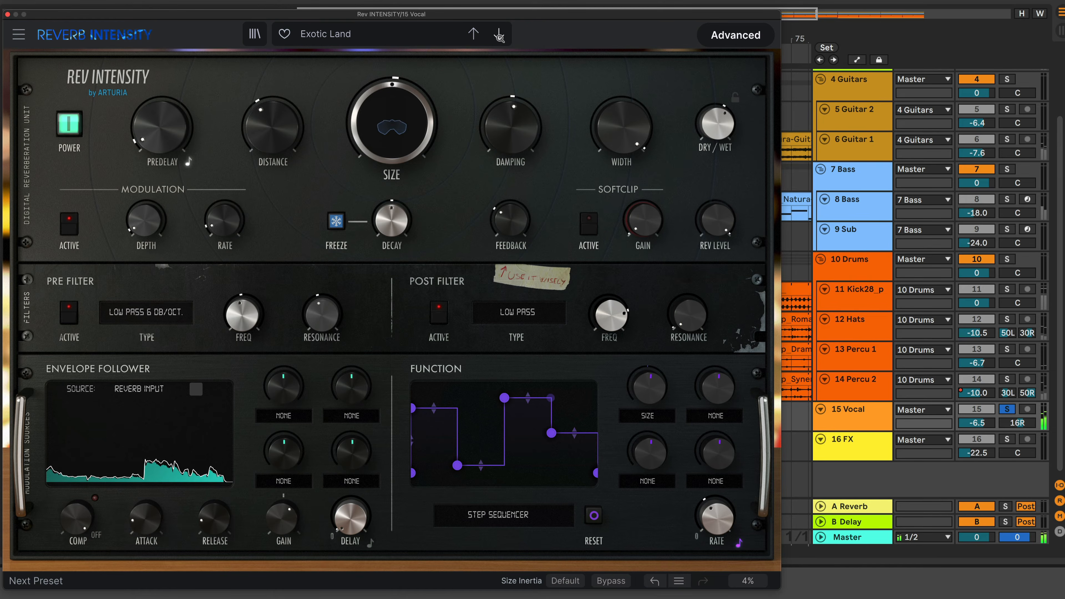
pyautogui.click(500, 37)
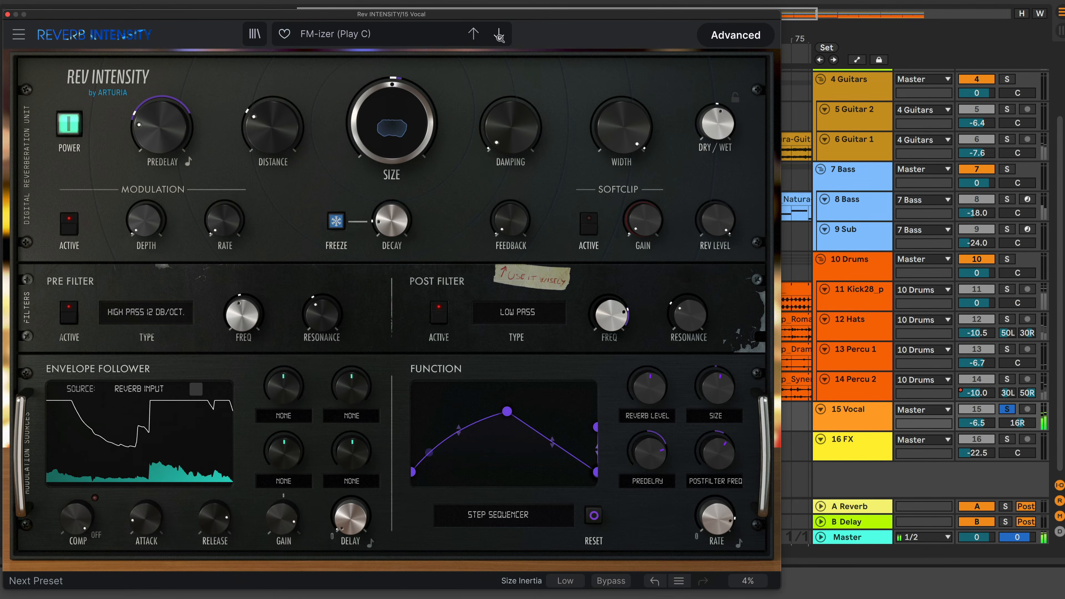
# Step through the next presets from Gated Highs to Make A Pad Out Of Everything
pyautogui.click(500, 37)
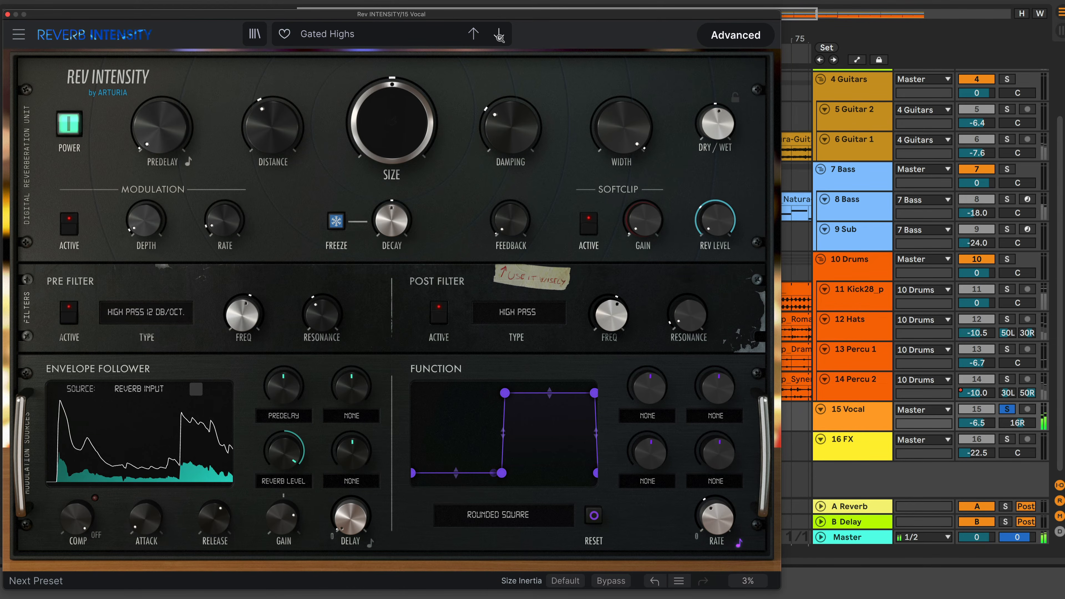
pyautogui.click(500, 37)
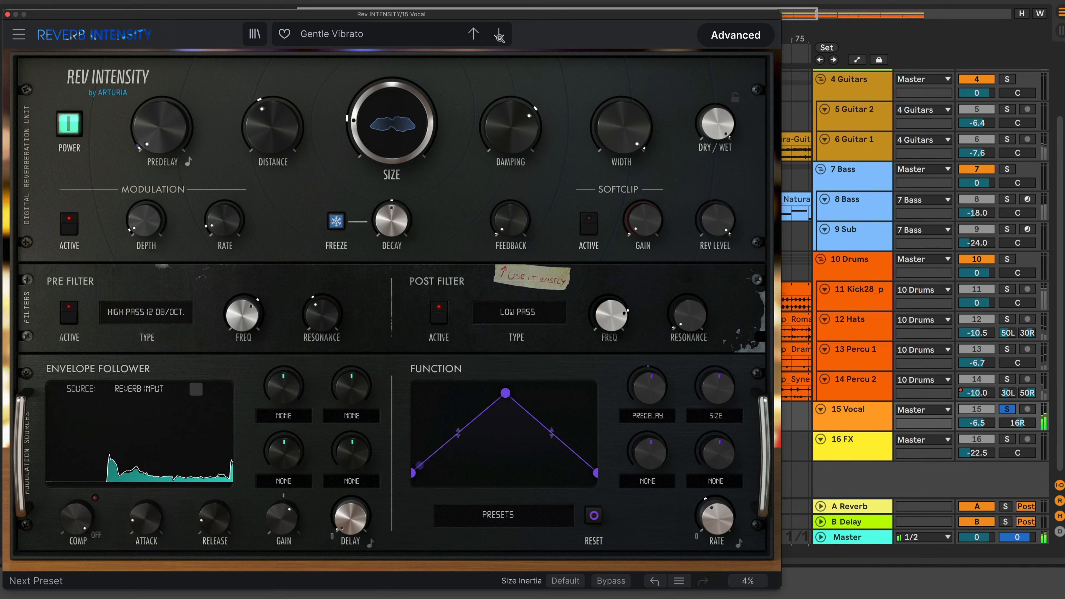
pyautogui.click(500, 37)
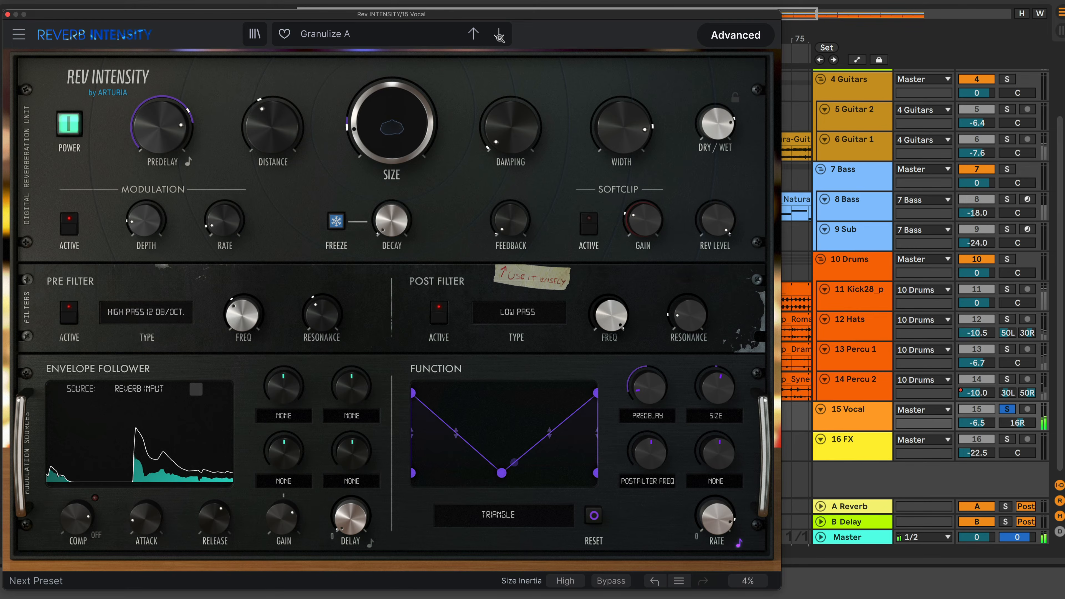
pyautogui.click(499, 37)
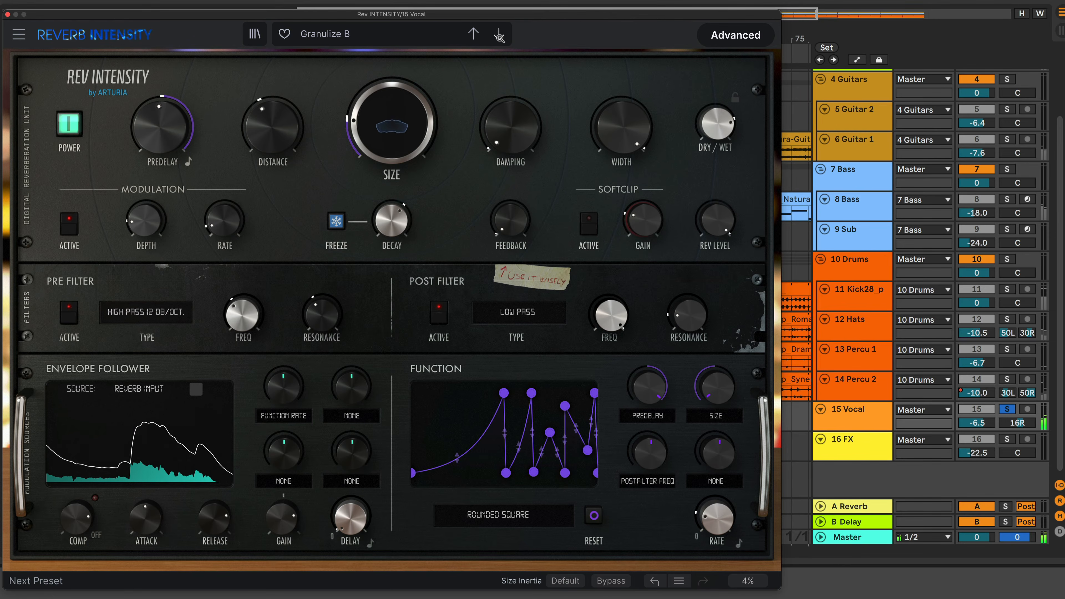
pyautogui.click(500, 37)
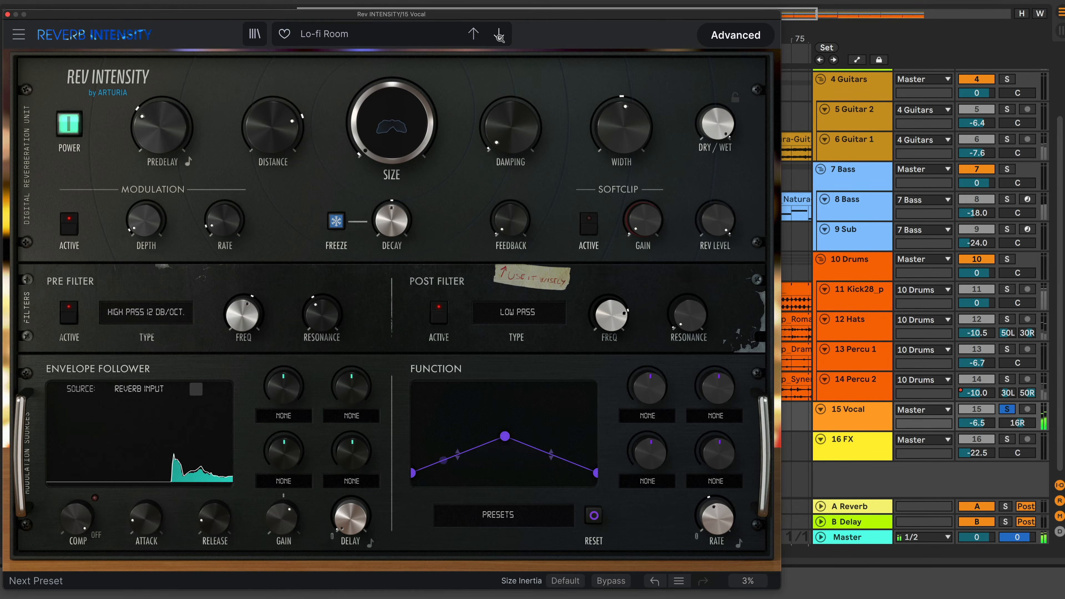
pyautogui.click(500, 37)
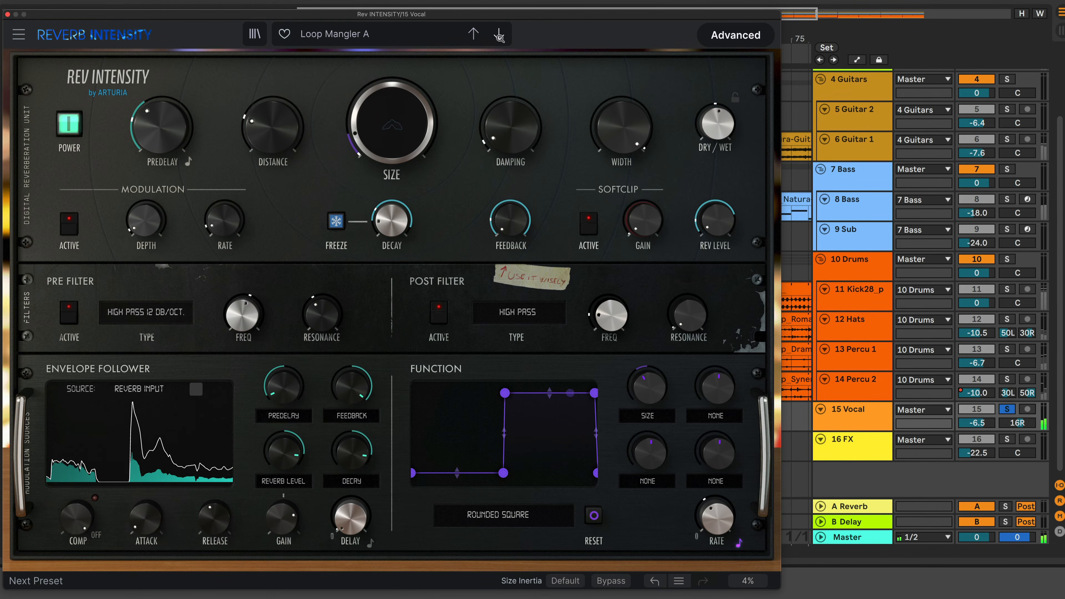
pyautogui.click(500, 37)
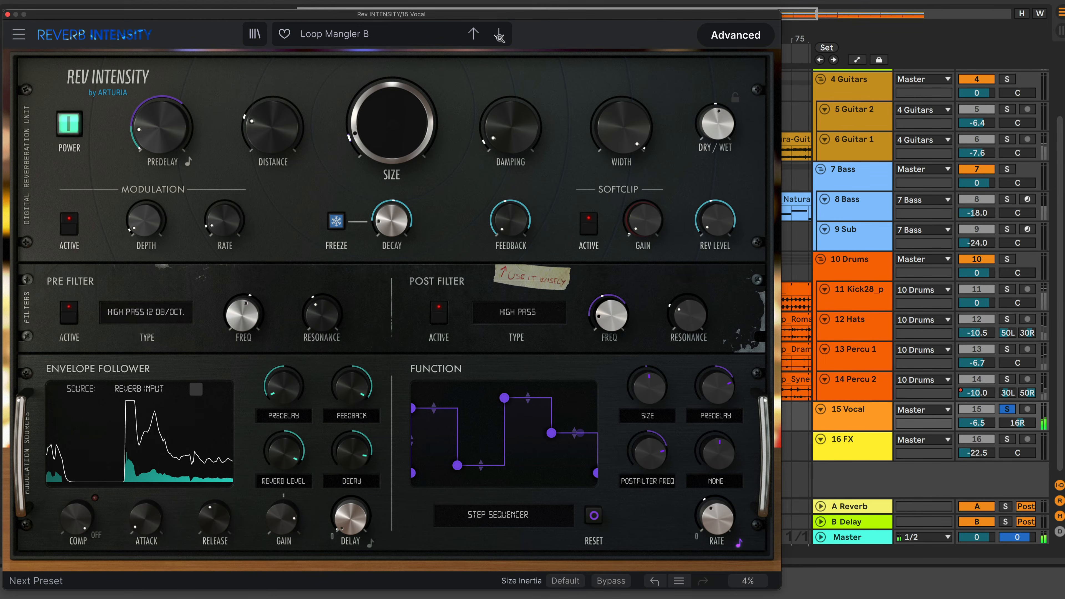
pyautogui.click(500, 37)
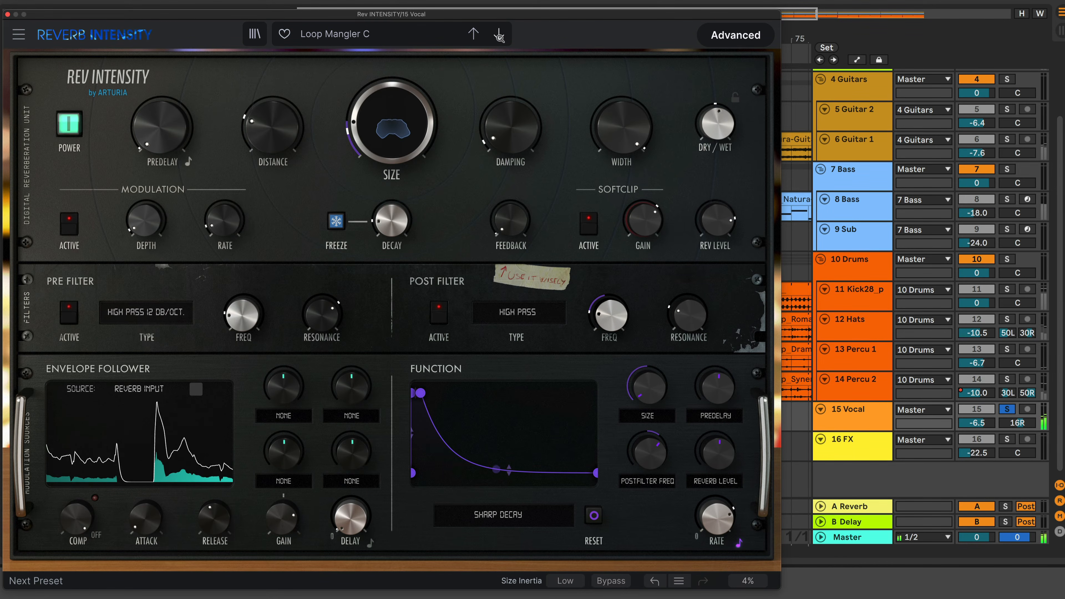
pyautogui.click(500, 37)
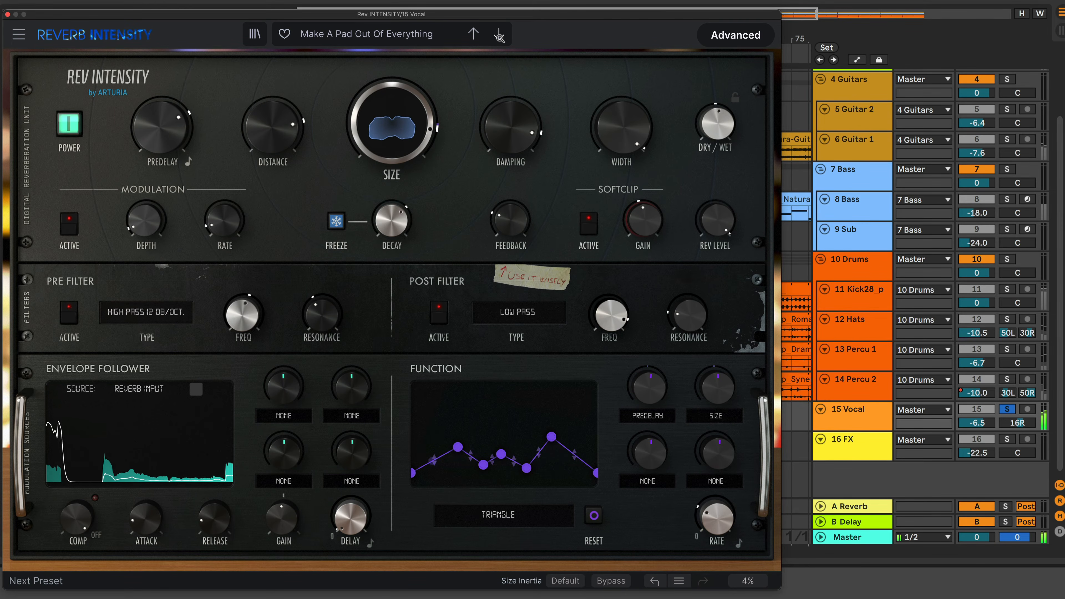
# Step through the next presets from Misty Mountains to Rhythmic Gate
pyautogui.click(499, 37)
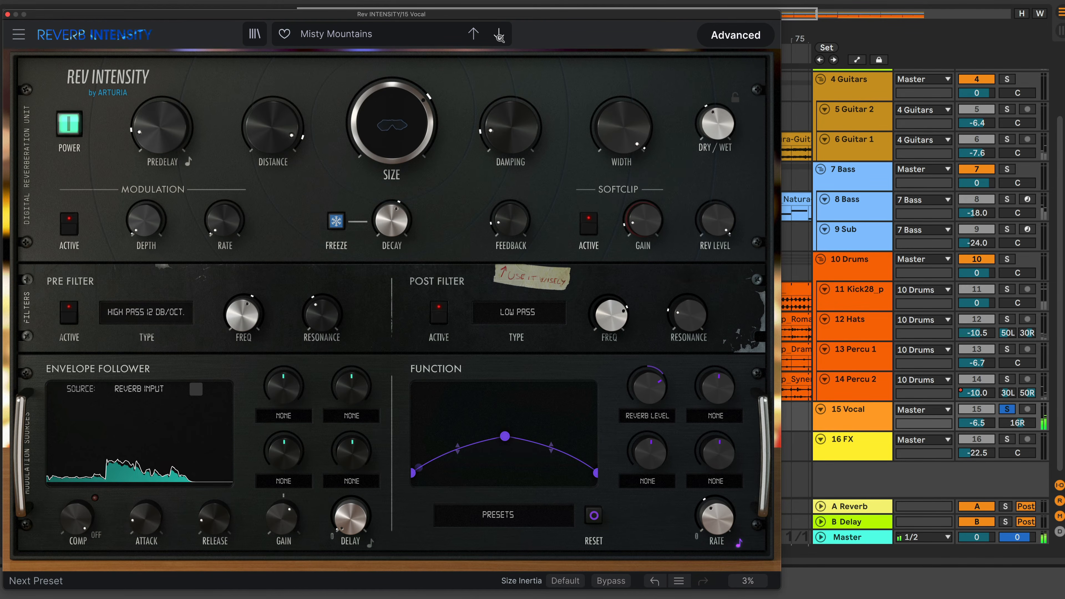
pyautogui.click(499, 37)
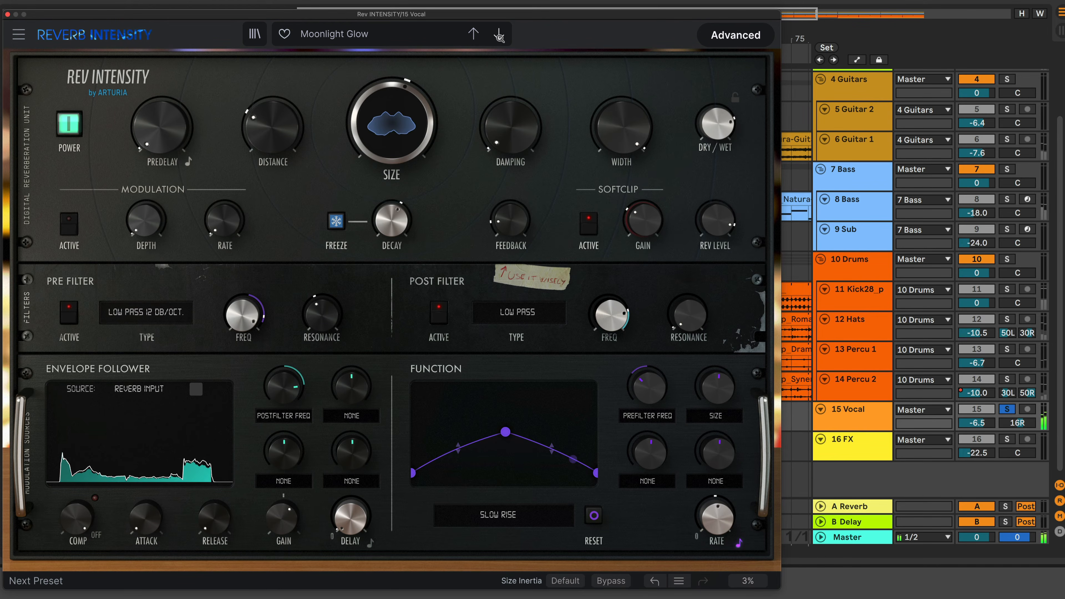
pyautogui.click(500, 37)
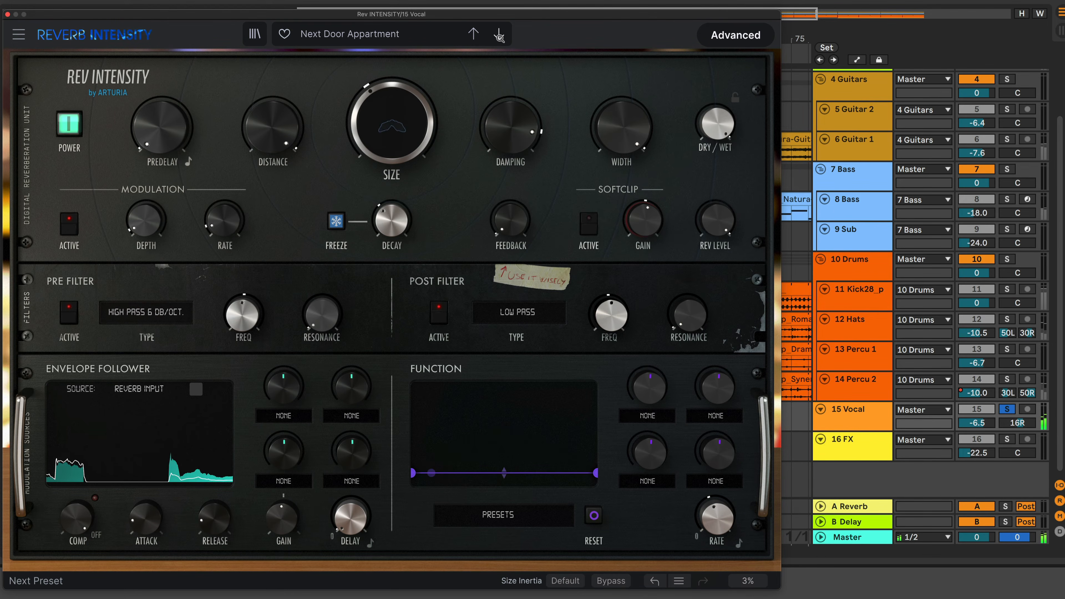
pyautogui.click(500, 37)
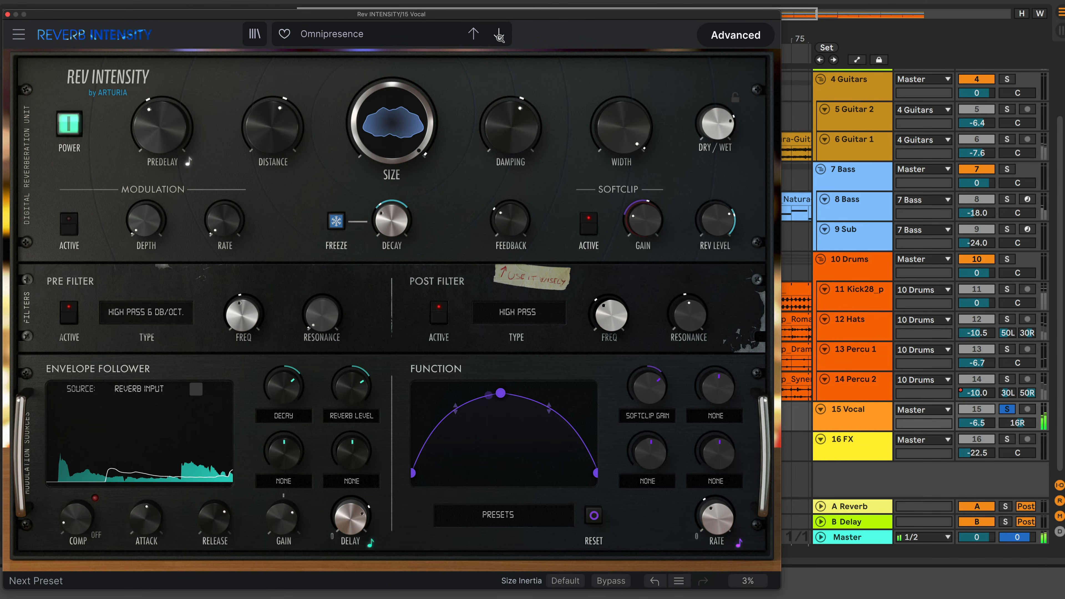
pyautogui.click(499, 37)
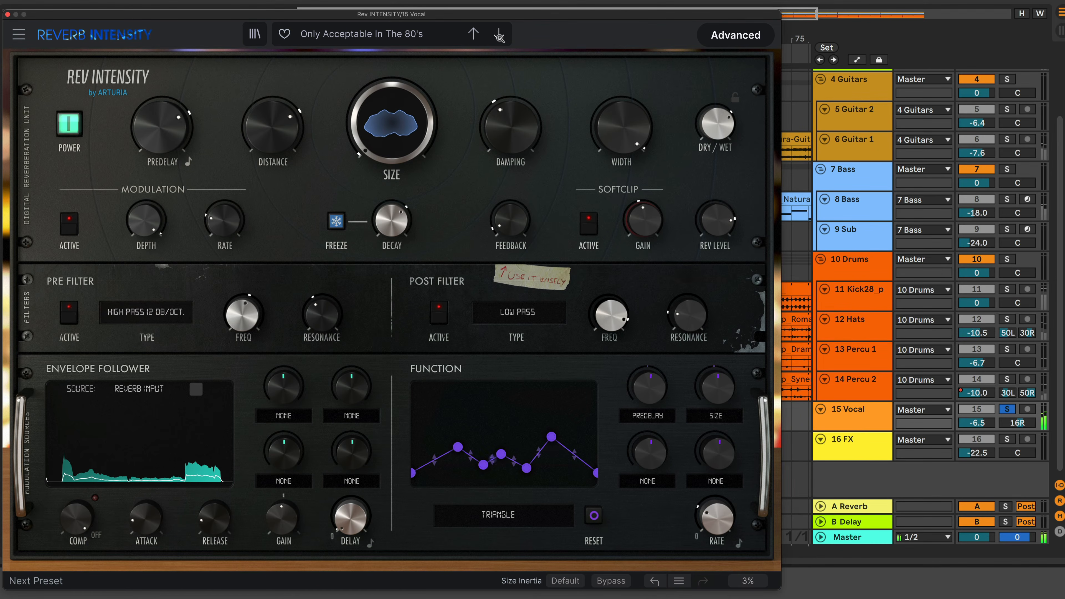
pyautogui.click(499, 37)
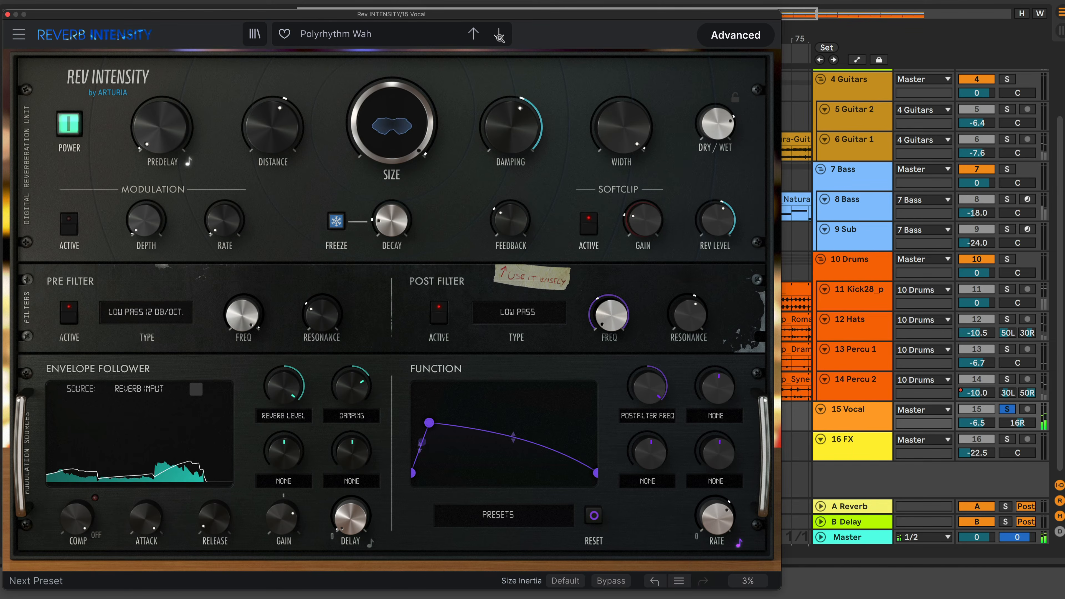
pyautogui.click(500, 37)
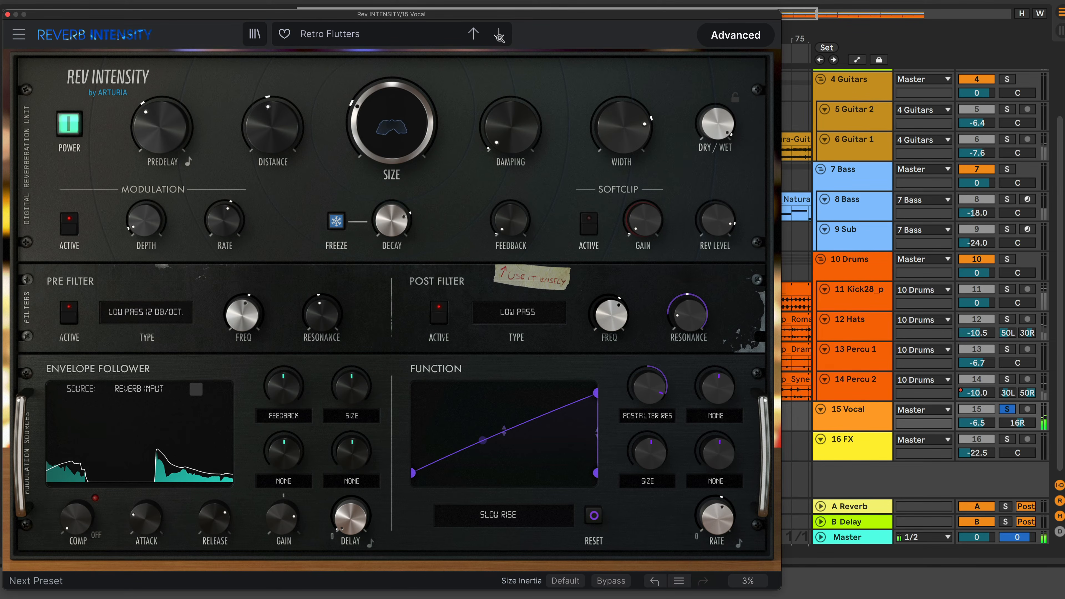
pyautogui.click(499, 37)
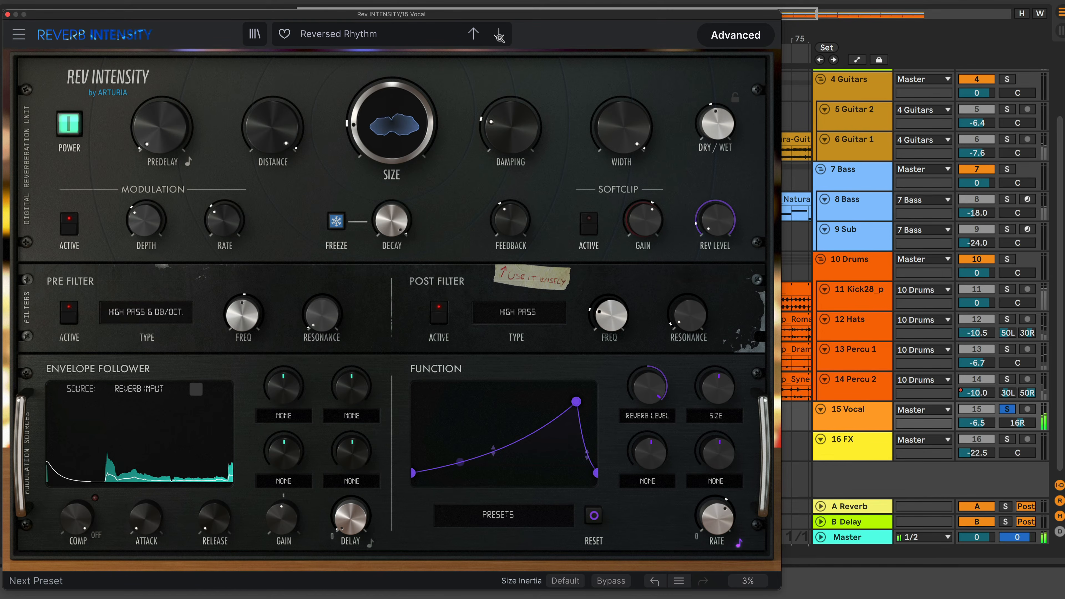
pyautogui.click(499, 37)
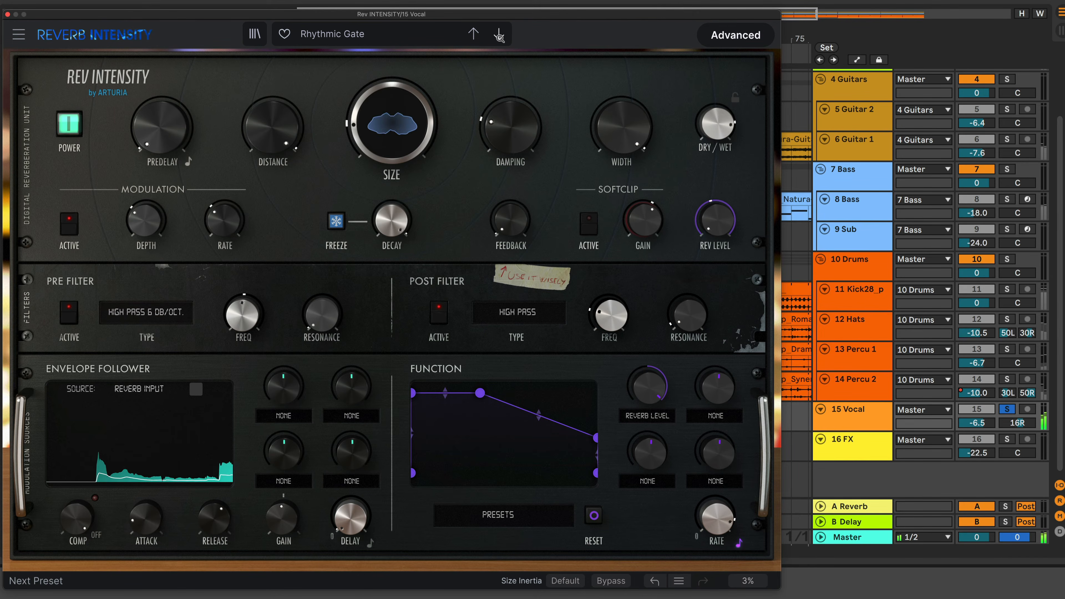
# Step through the remaining presets from Room Close-up to Wah-Maker
pyautogui.click(500, 37)
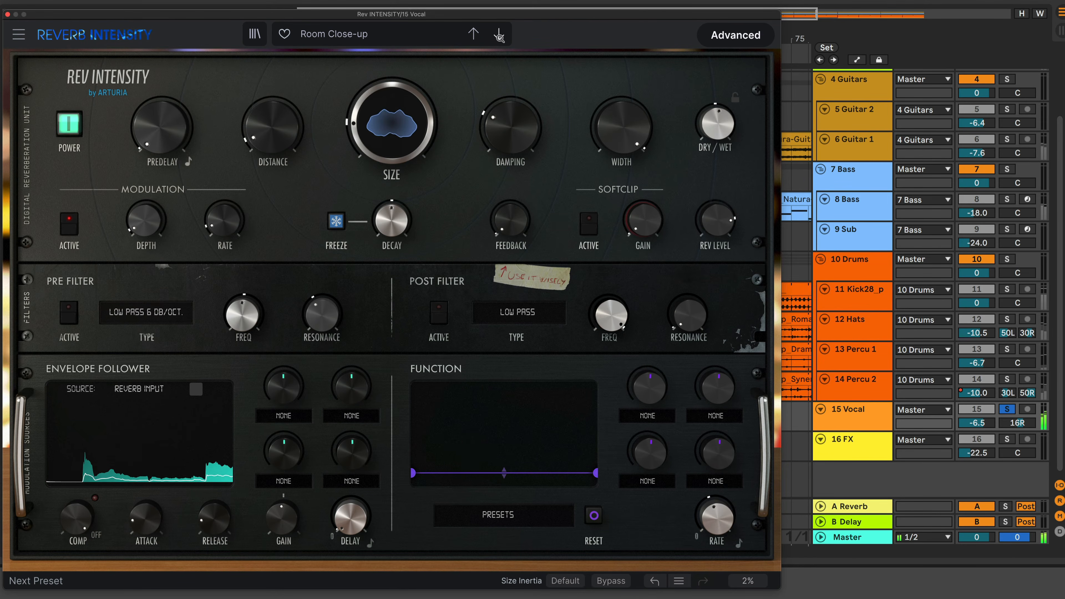
pyautogui.click(499, 37)
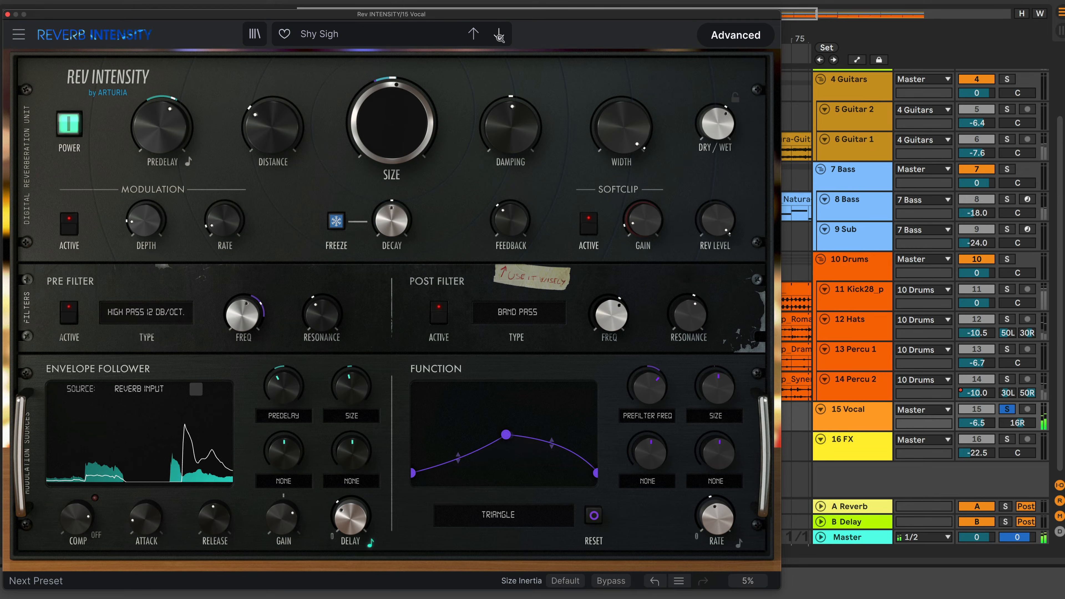
pyautogui.click(499, 36)
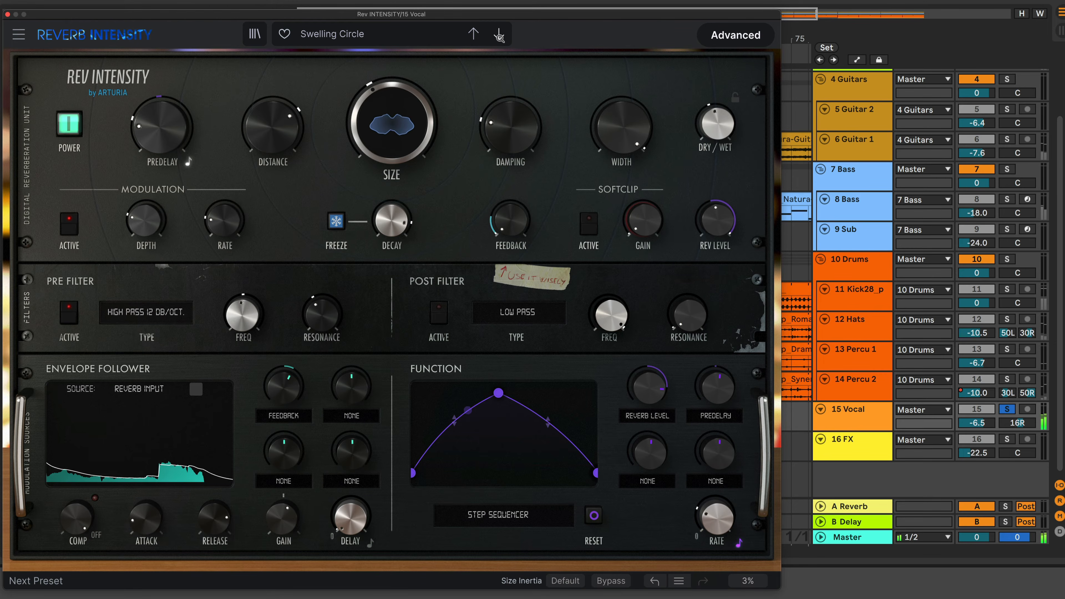
pyautogui.click(499, 36)
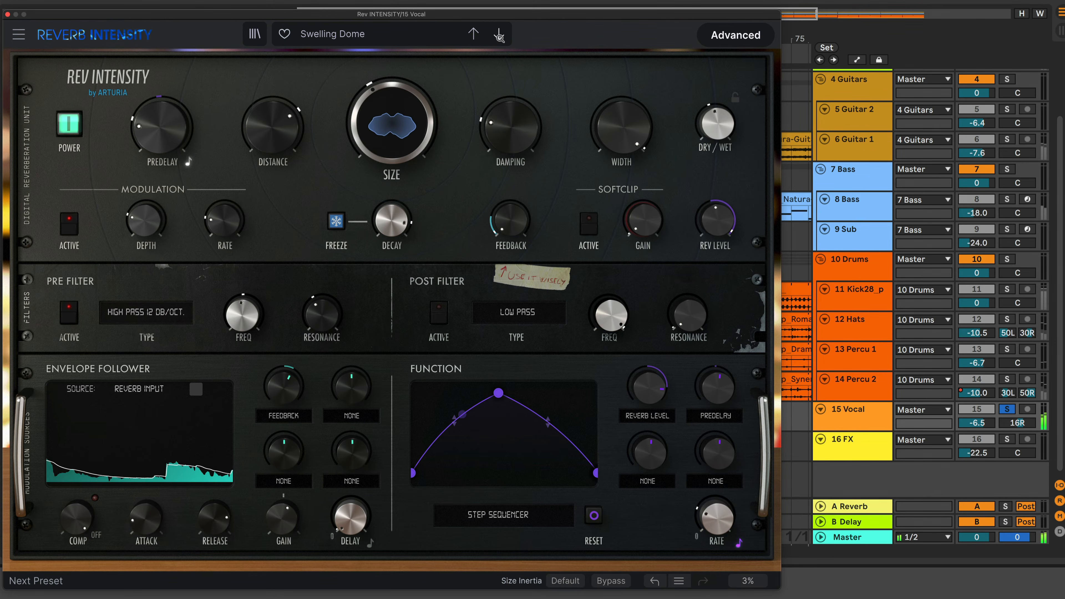
pyautogui.click(499, 36)
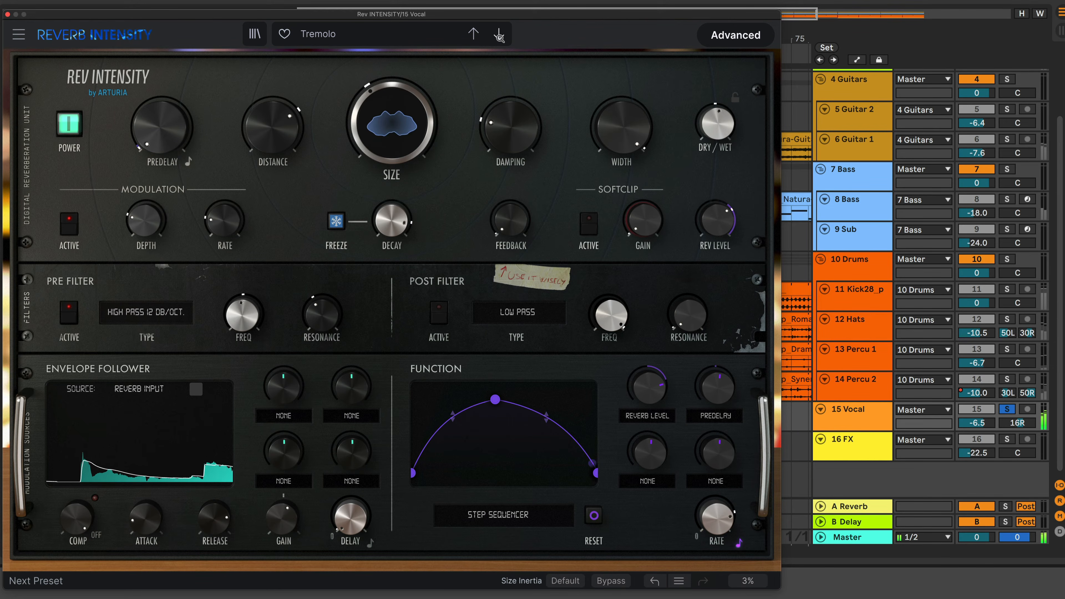
pyautogui.click(499, 36)
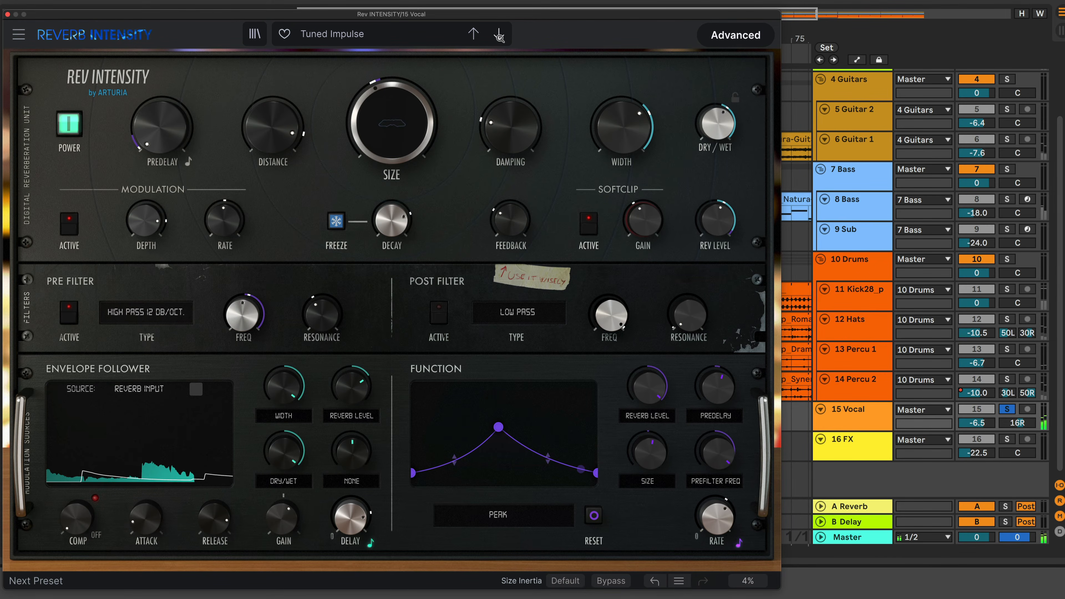
pyautogui.click(499, 36)
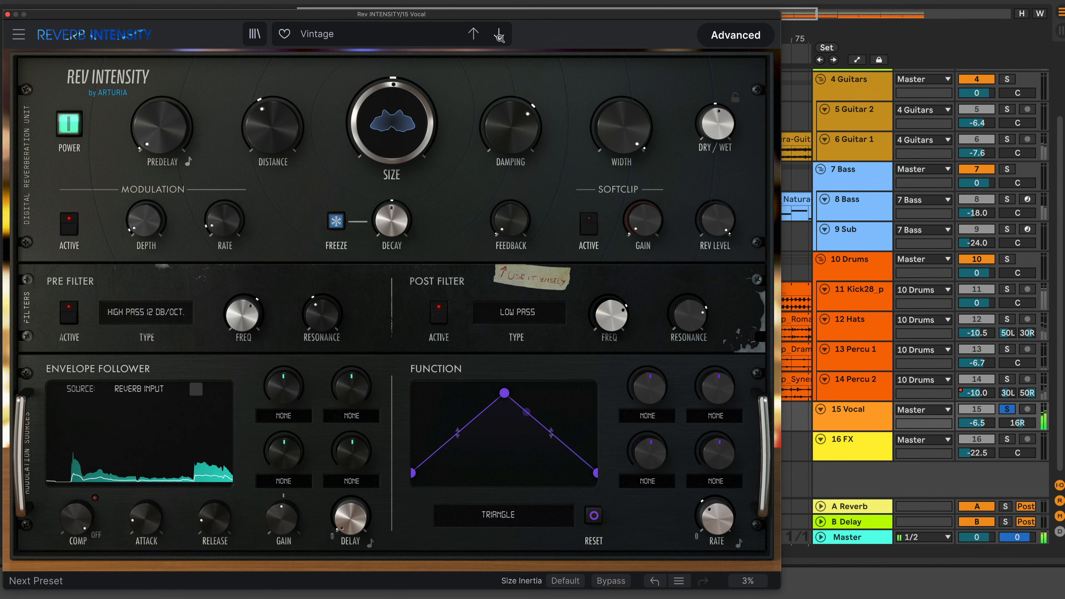
pyautogui.click(499, 36)
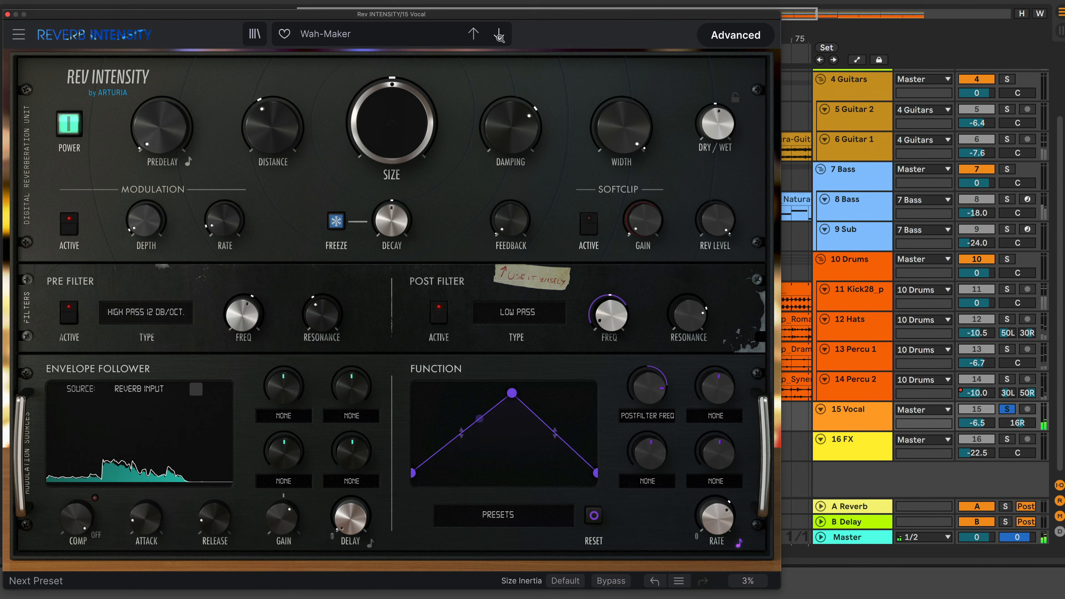
# Step through the final Rev INTENSITY presets, Western Guitar and beyond
pyautogui.click(499, 36)
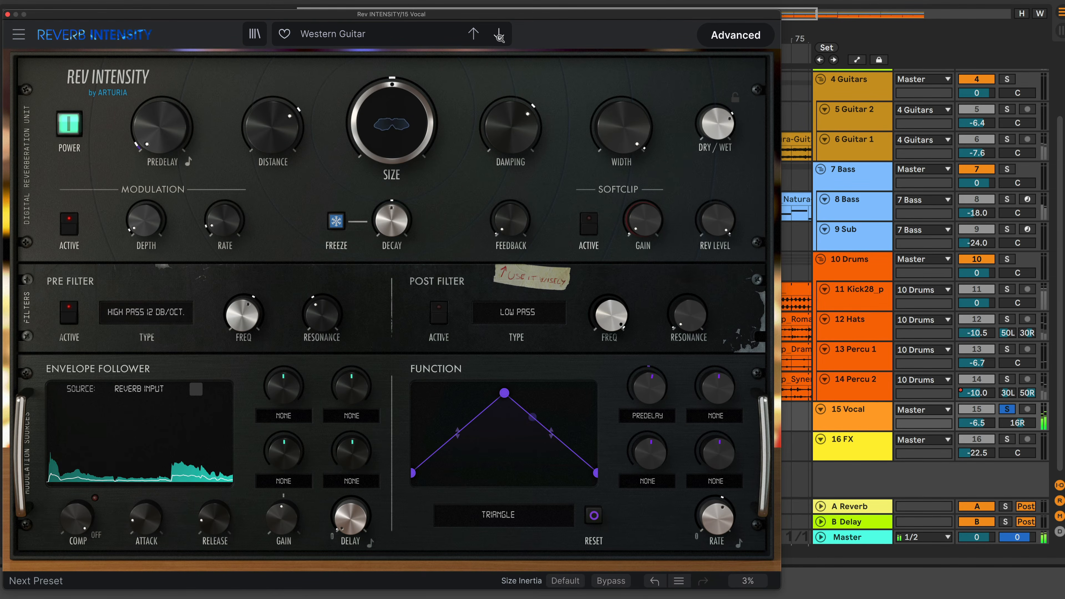
pyautogui.click(500, 36)
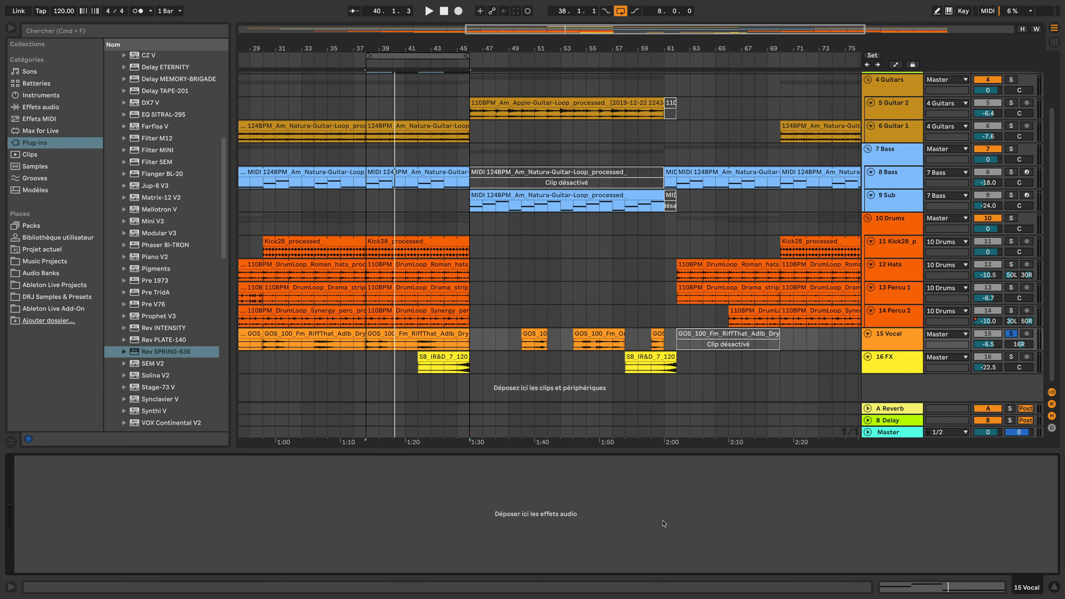
# Load Rev SPRING-636 onto the 15 Vocal track, reposition its window and open its Advanced panel
pyautogui.moveTo(172, 353); pyautogui.dragTo(886, 337)
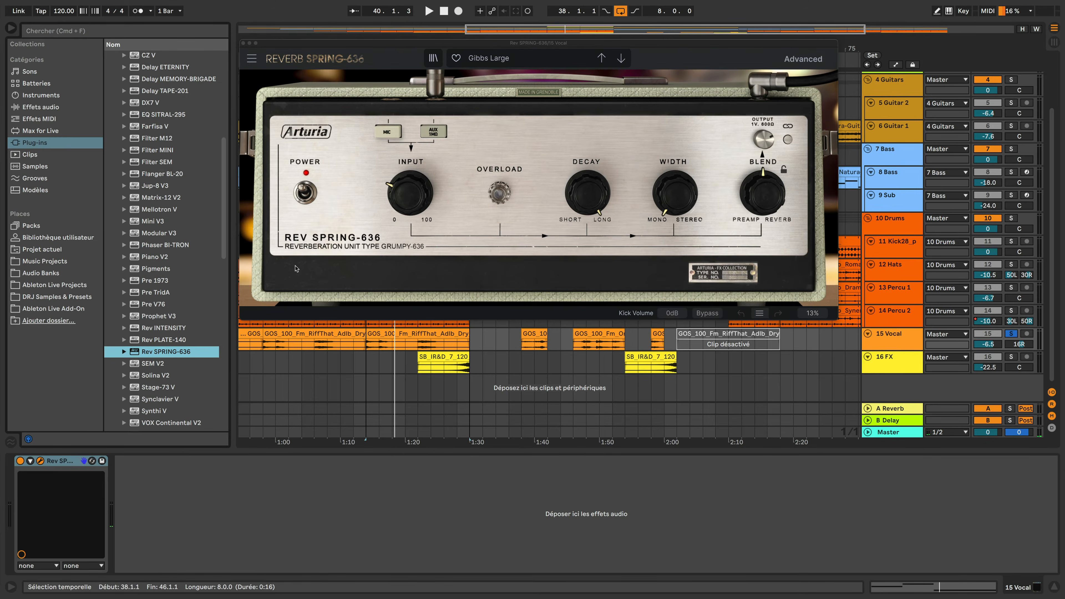
pyautogui.moveTo(451, 45); pyautogui.dragTo(449, 42)
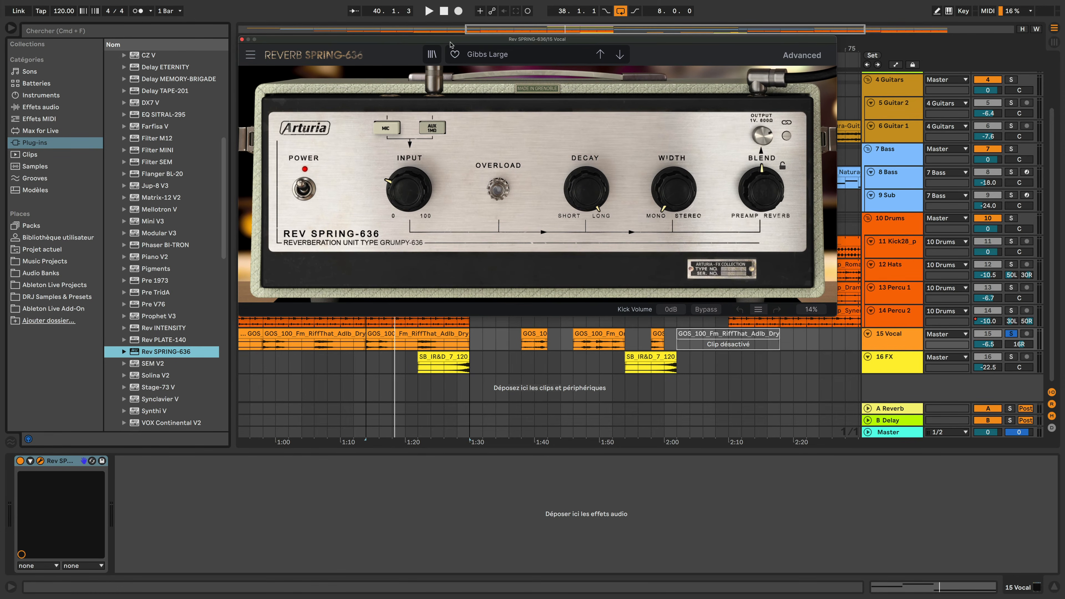
pyautogui.click(802, 56)
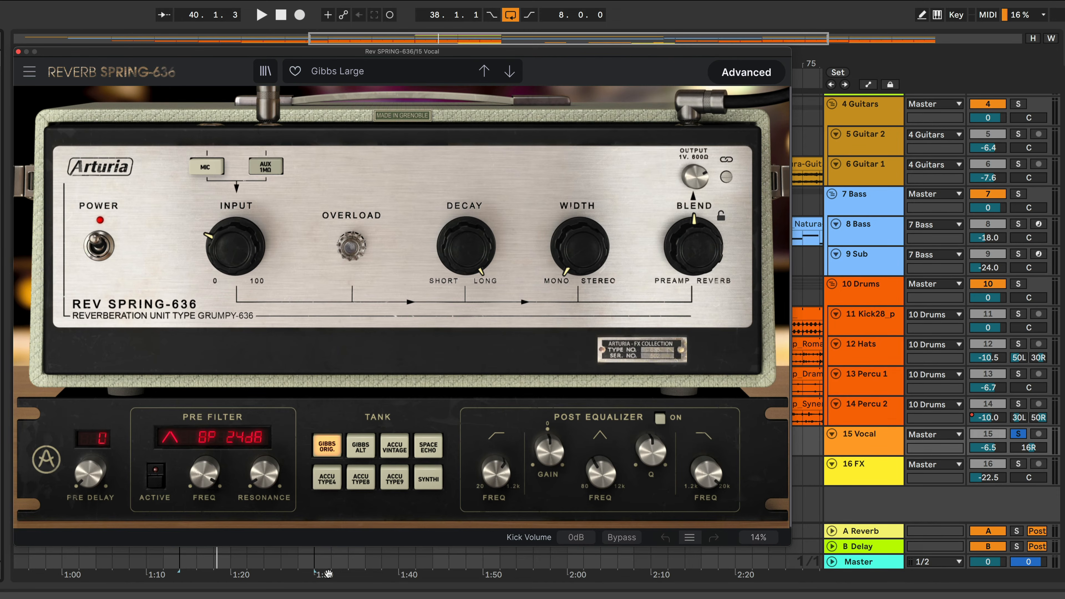
# Load the Accu Type 4 Large preset from the preset menu and play the vocal
pyautogui.click(403, 74)
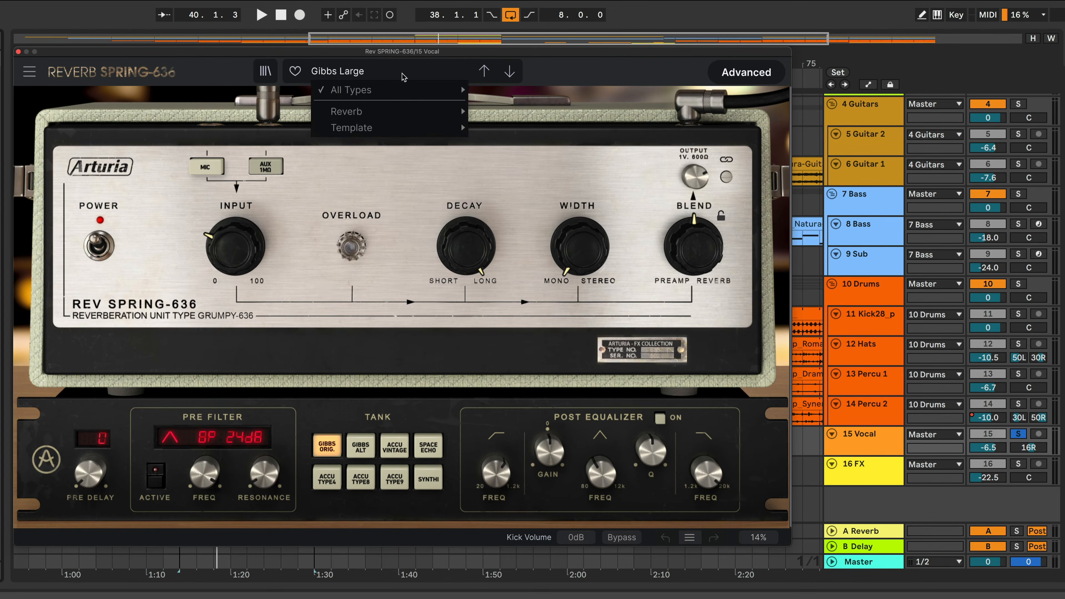
pyautogui.moveTo(406, 95)
pyautogui.click(493, 91)
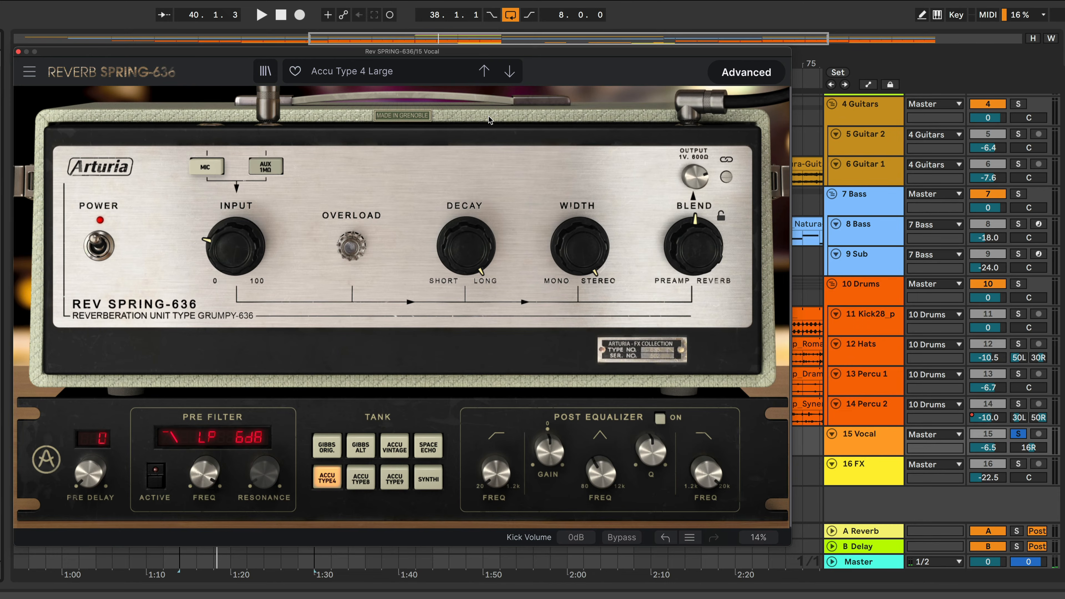
pyautogui.press('space')
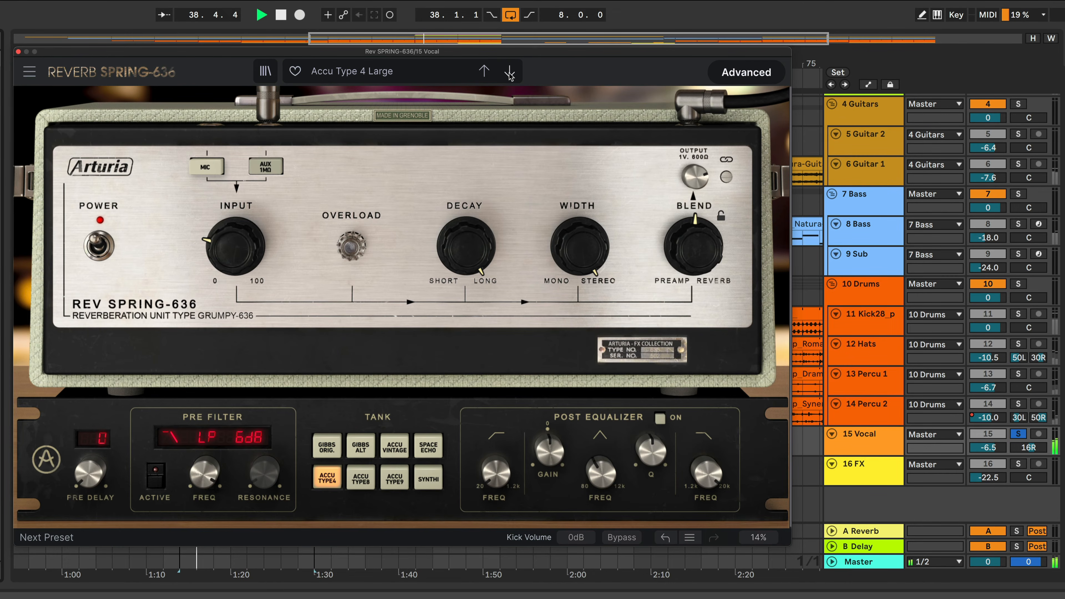
# Step through the presets from Accu Type 4 Small to Accu Vintage Large, playing the vocal with each
pyautogui.press('space')
pyautogui.click(509, 72)
pyautogui.press('space')
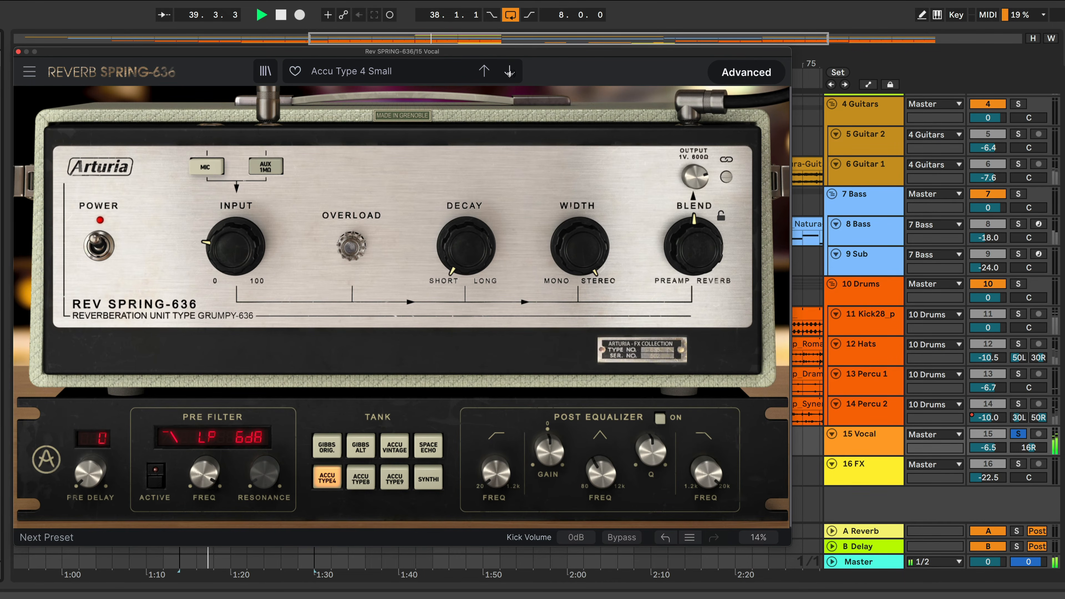
pyautogui.press('space')
pyautogui.click(509, 72)
pyautogui.press('space')
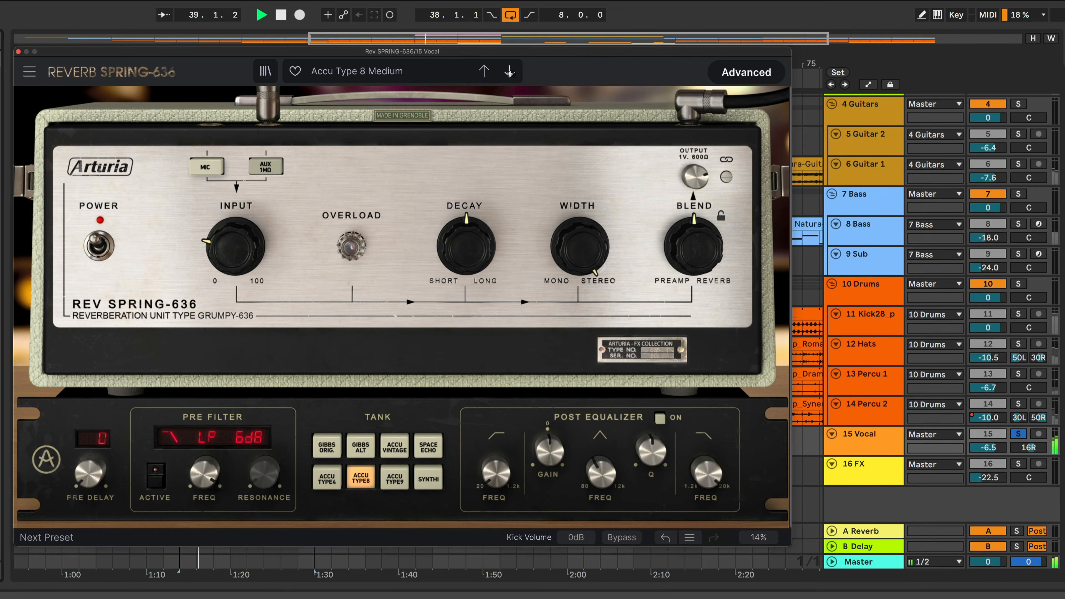
pyautogui.press('space')
pyautogui.click(509, 72)
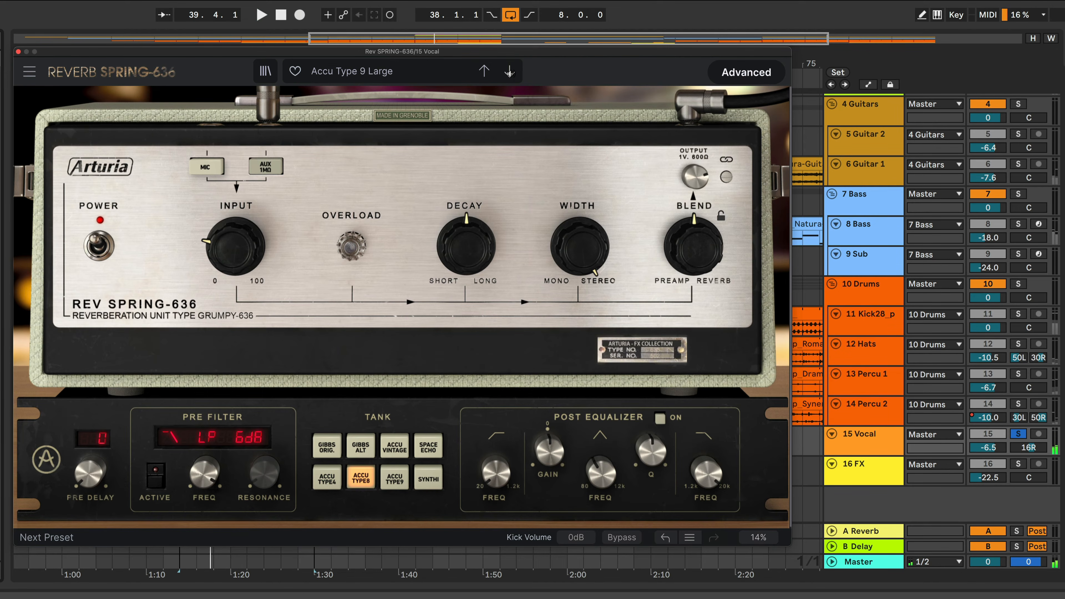
pyautogui.press('space')
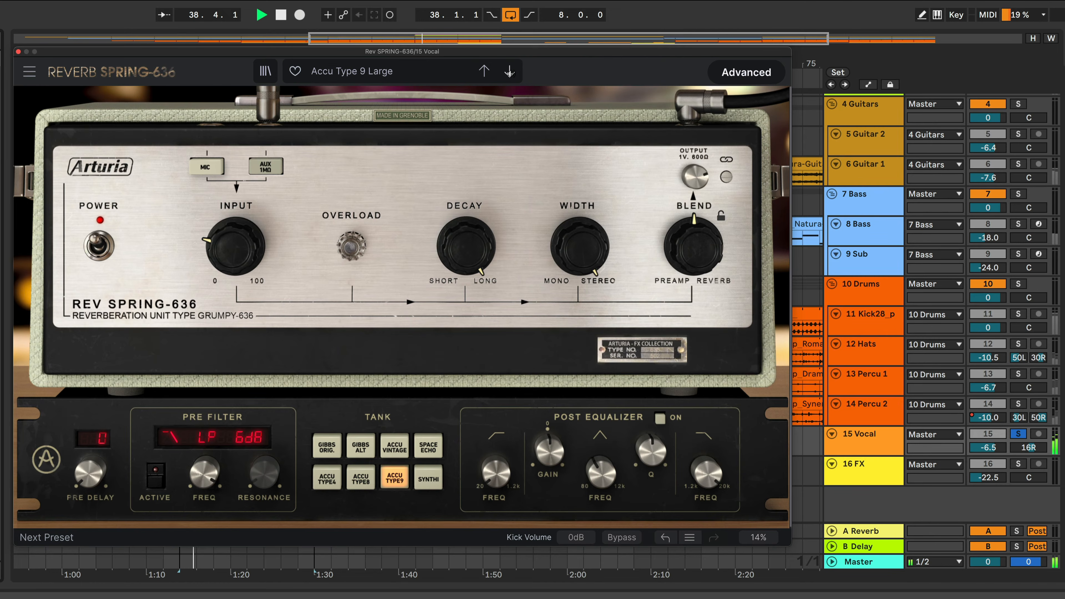
pyautogui.press('space')
pyautogui.click(509, 72)
pyautogui.press('space')
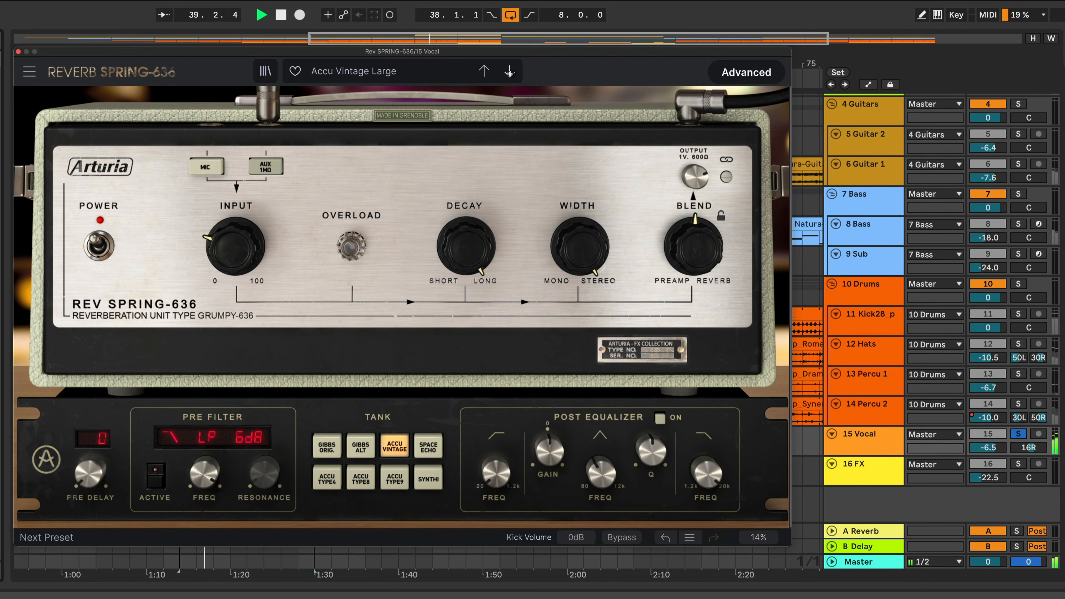
# Step through the Alt Gibbs Large, Medium and Small presets, playing the vocal with each
pyautogui.click(509, 72)
pyautogui.press('space')
pyautogui.press('space')
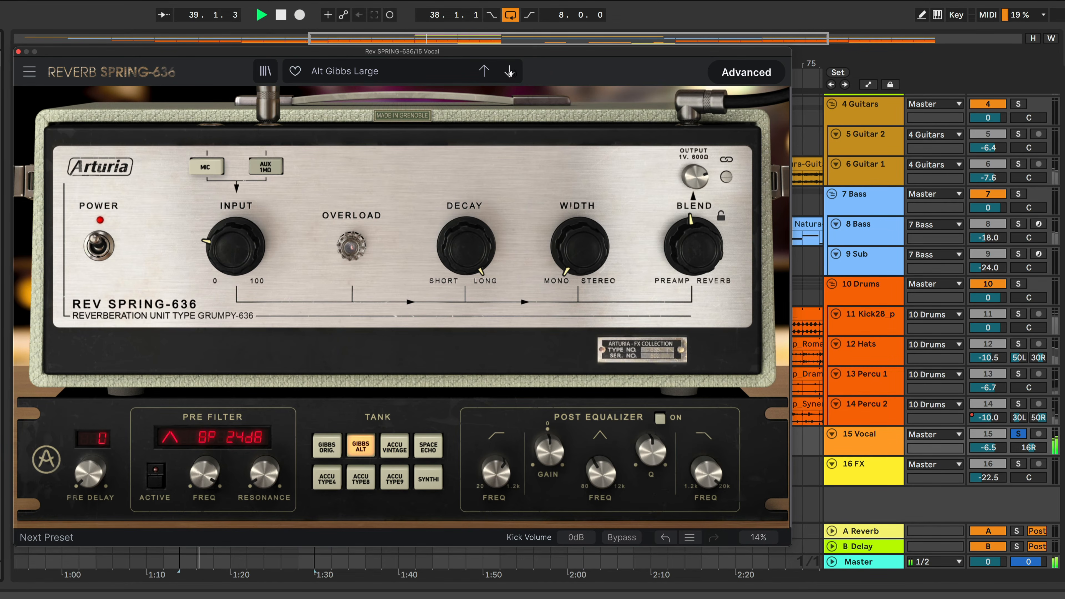
pyautogui.press('space')
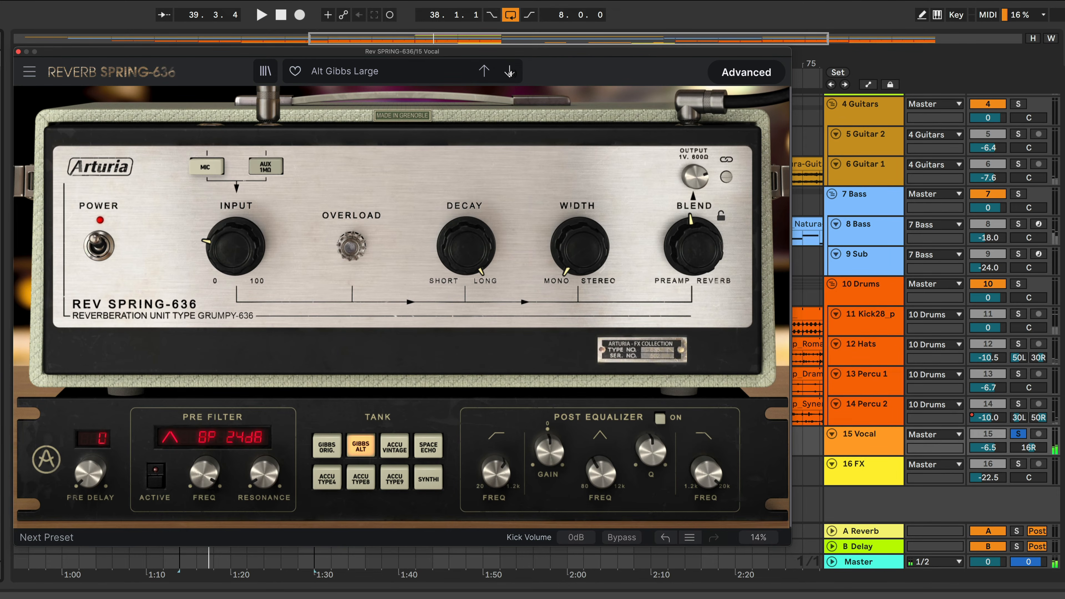
pyautogui.click(509, 72)
pyautogui.press('space')
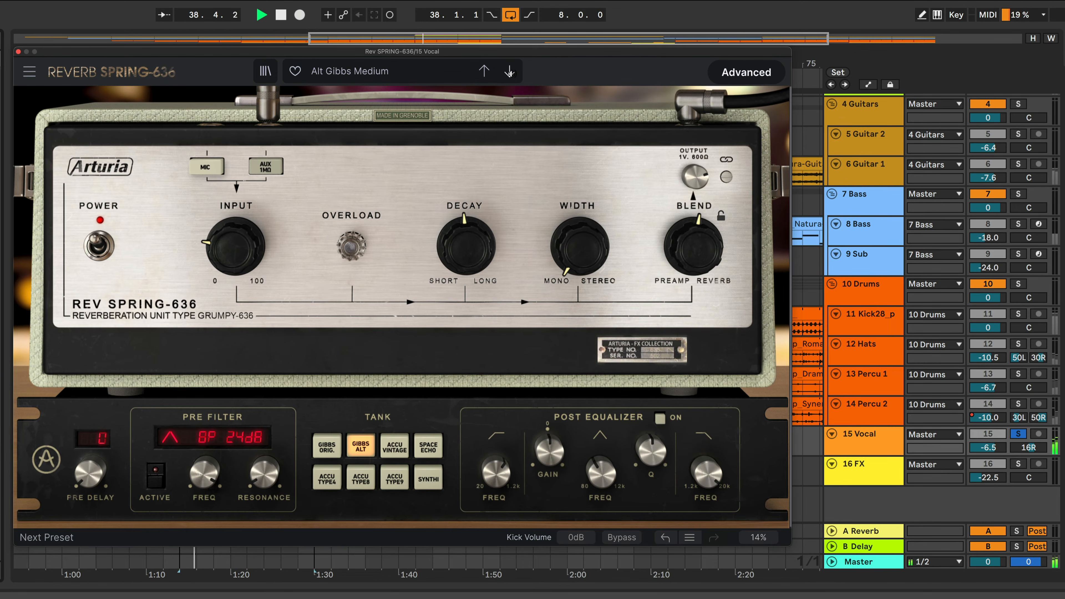
pyautogui.press('space')
pyautogui.click(509, 72)
pyautogui.press('space')
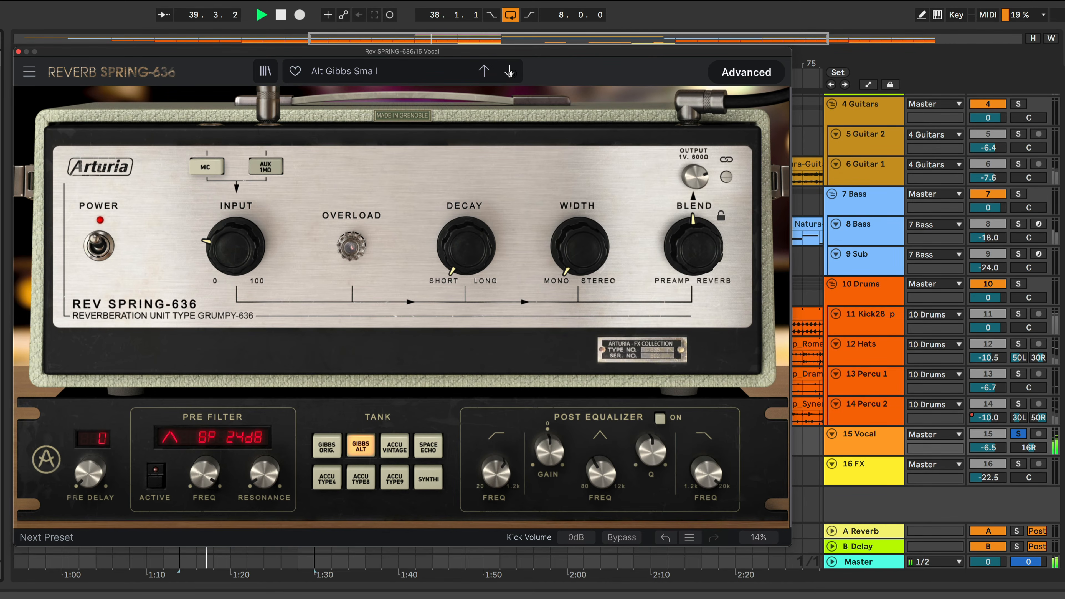
# Step through the presets from Gibbs Medium to Vibey Slapback while auditioning the vocal
pyautogui.click(509, 72)
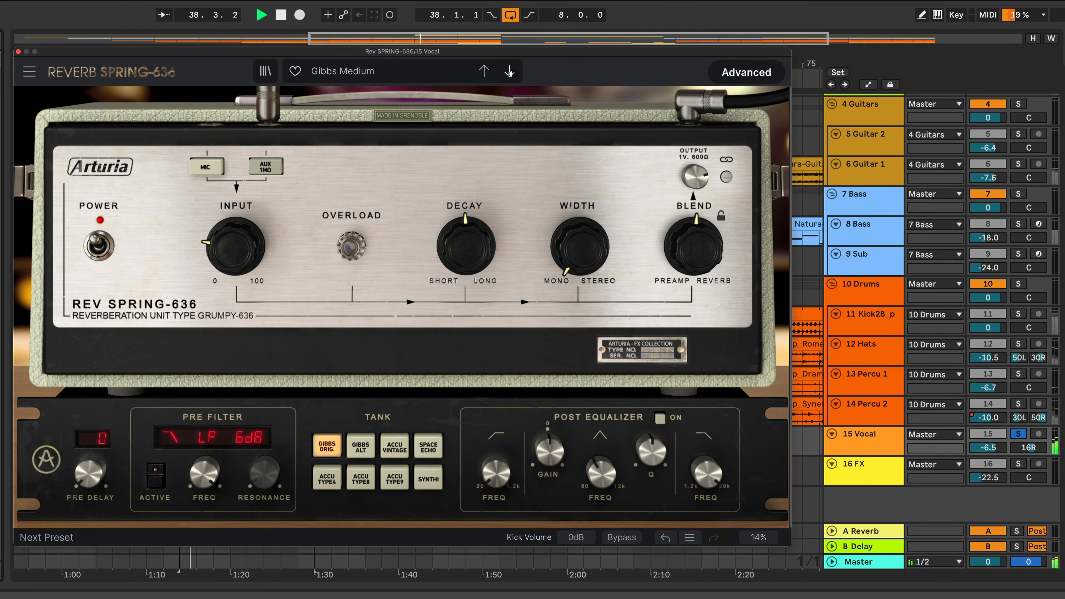
pyautogui.press('space')
pyautogui.click(509, 72)
pyautogui.press('space')
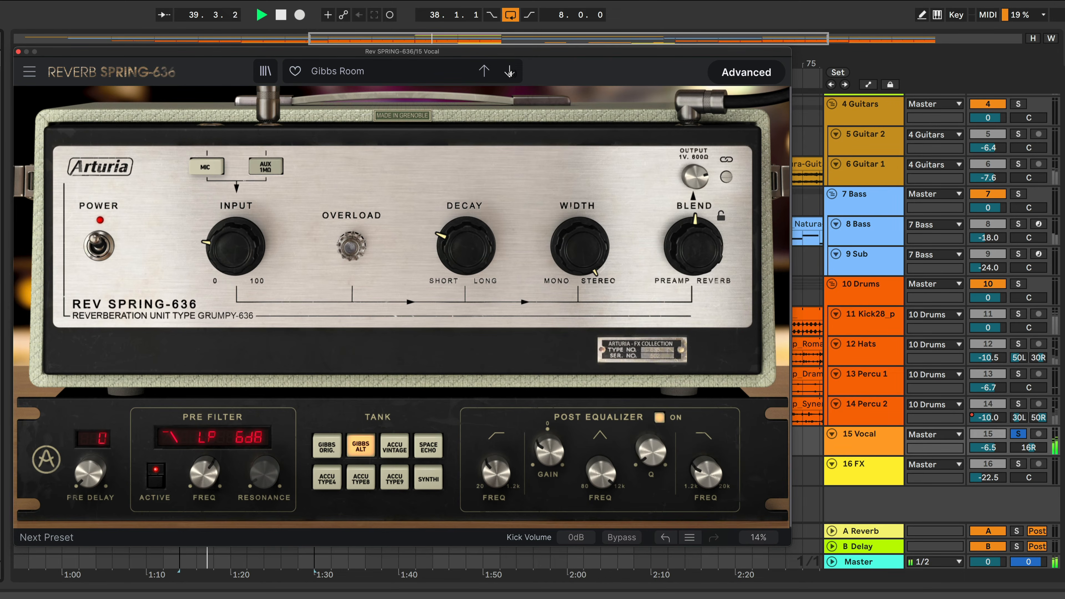
pyautogui.click(509, 72)
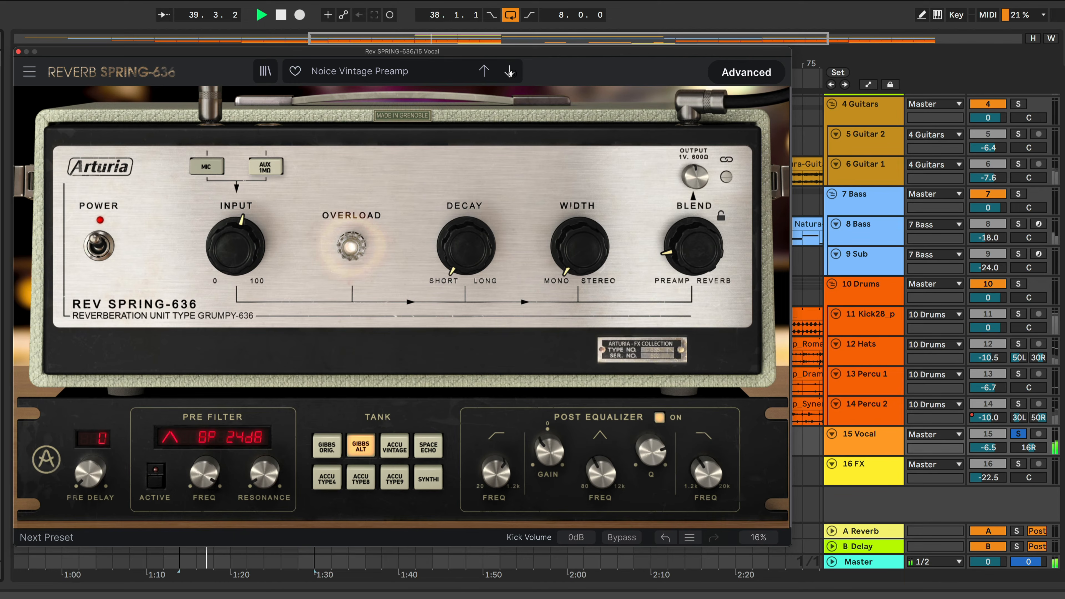
pyautogui.click(509, 72)
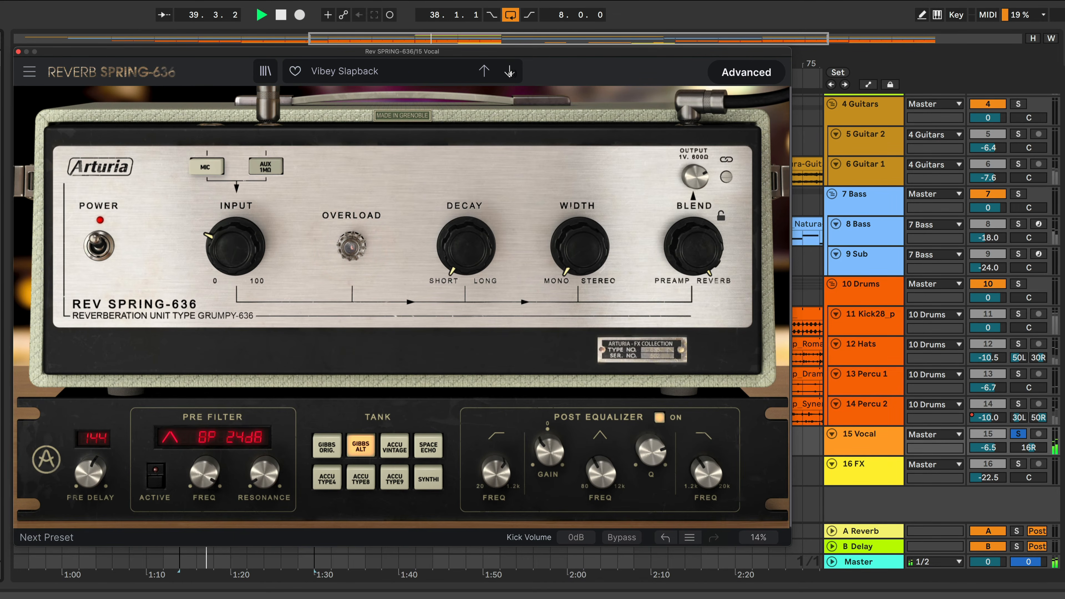
# Load the Default template preset from the preset menu
pyautogui.press('space')
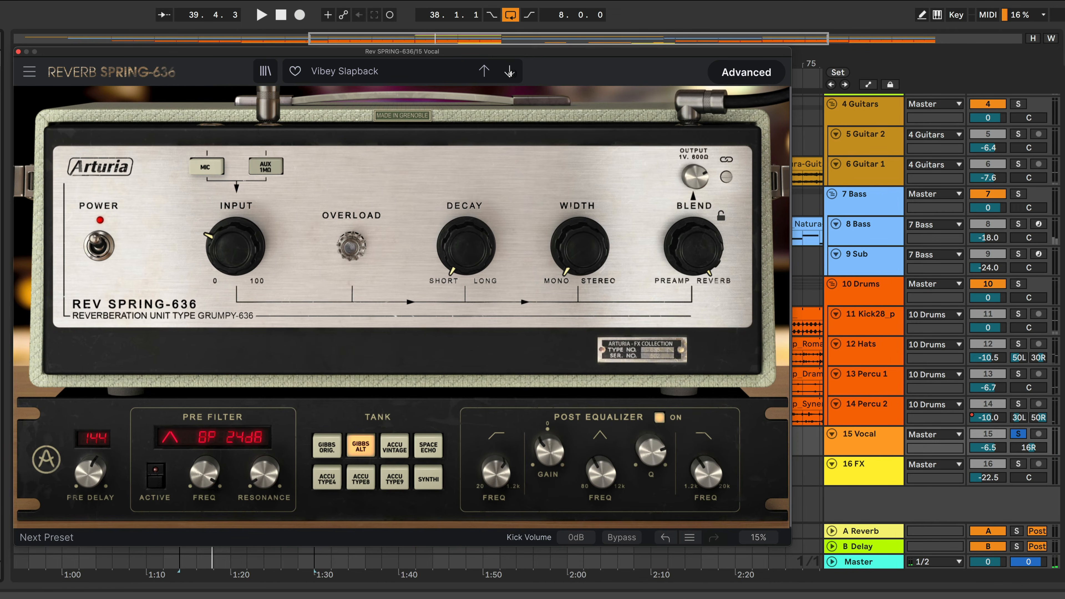
pyautogui.press('space')
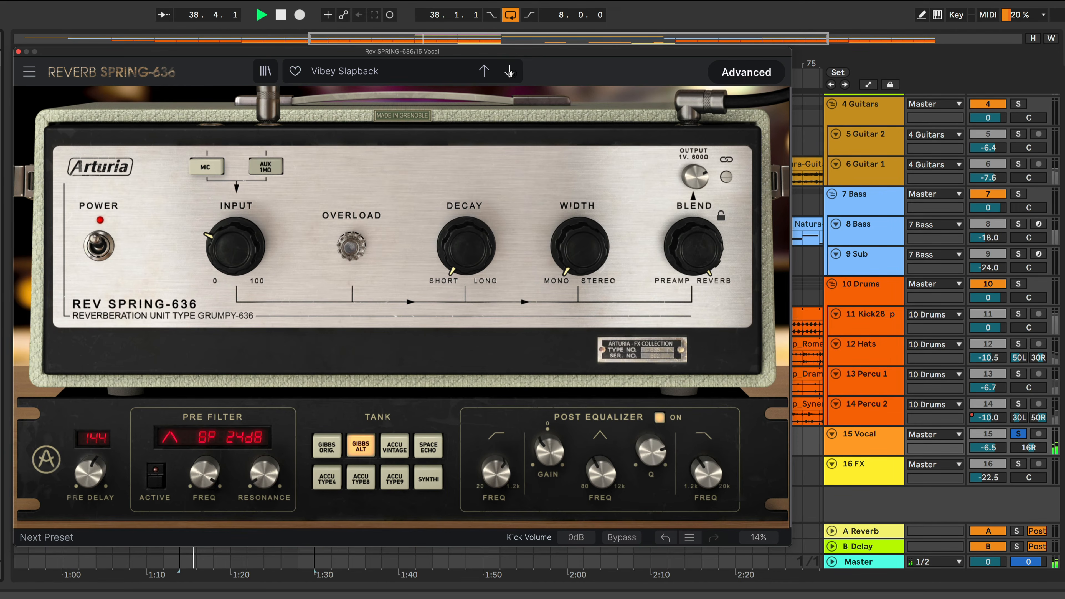
pyautogui.press('space')
pyautogui.click(453, 81)
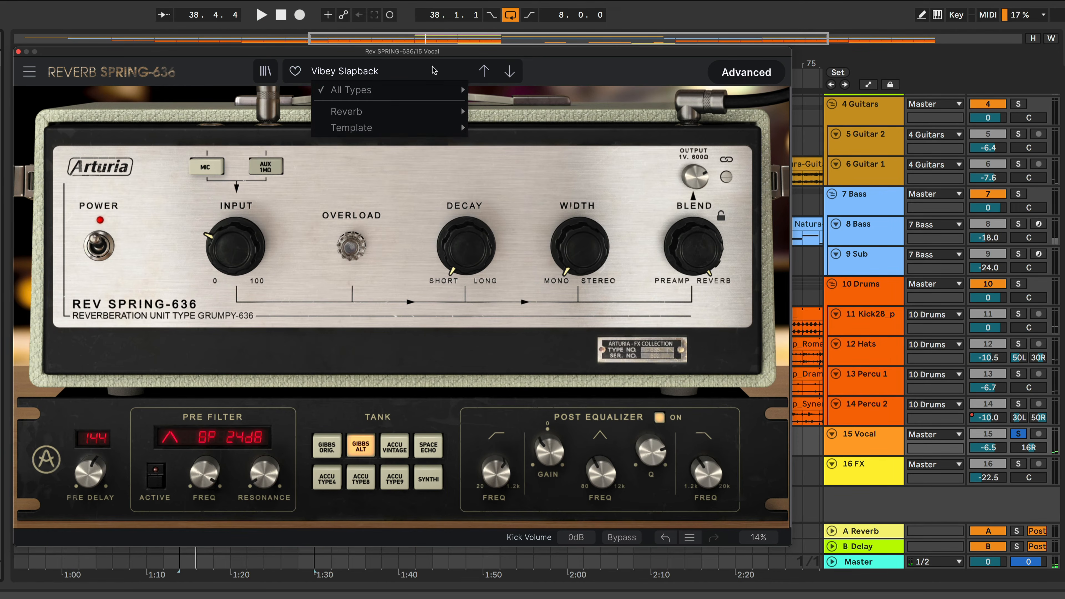
pyautogui.moveTo(417, 128)
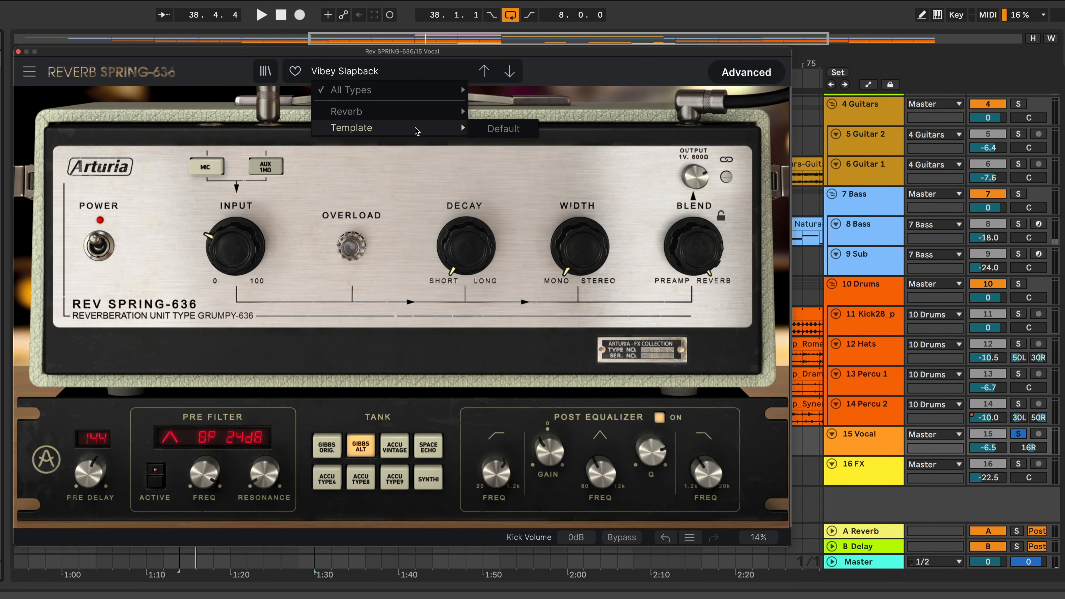
pyautogui.click(499, 132)
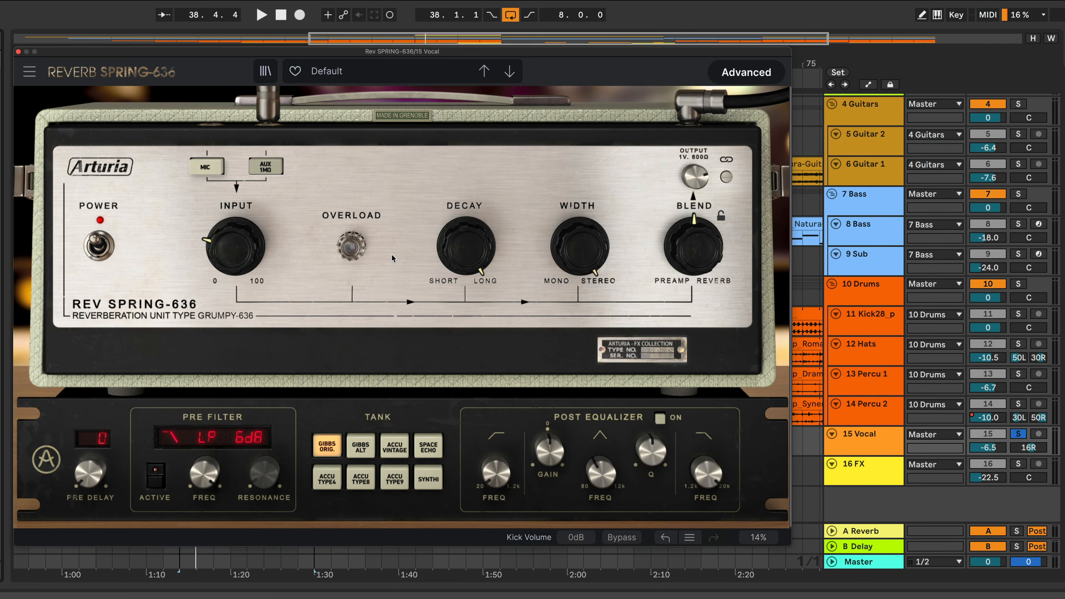
# Toggle the unit's Bypass on and off while playing the vocal to compare
pyautogui.moveTo(95, 466)
pyautogui.moveTo(564, 239)
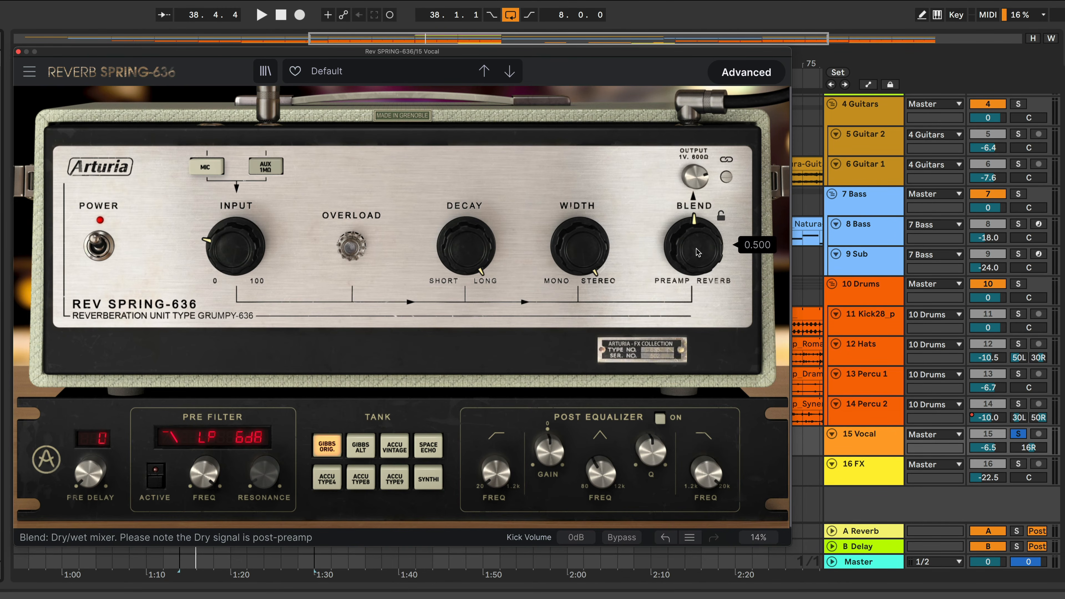
pyautogui.moveTo(695, 179)
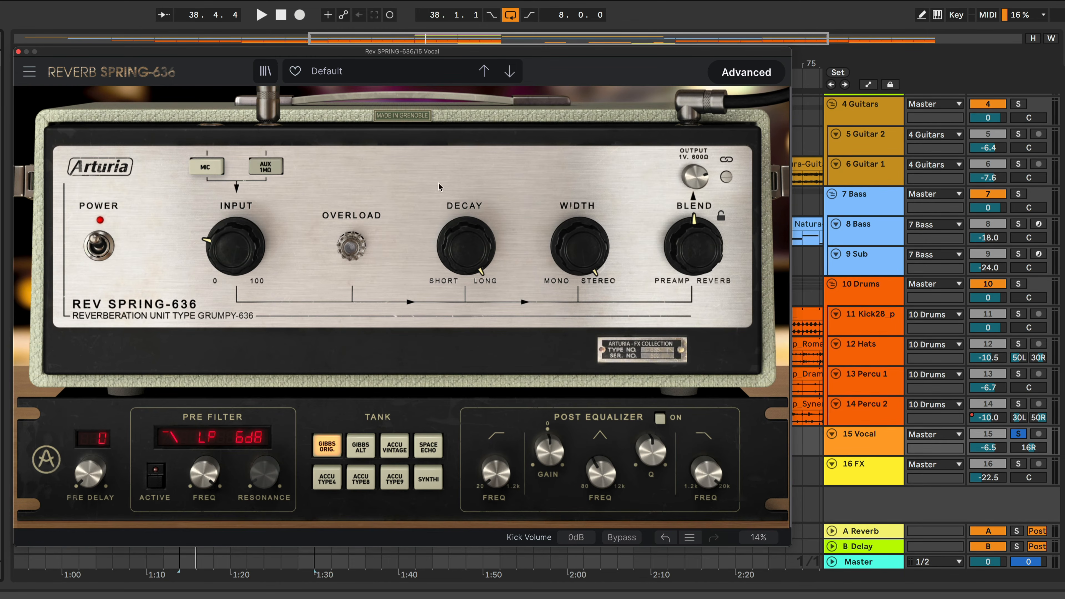
pyautogui.click(622, 538)
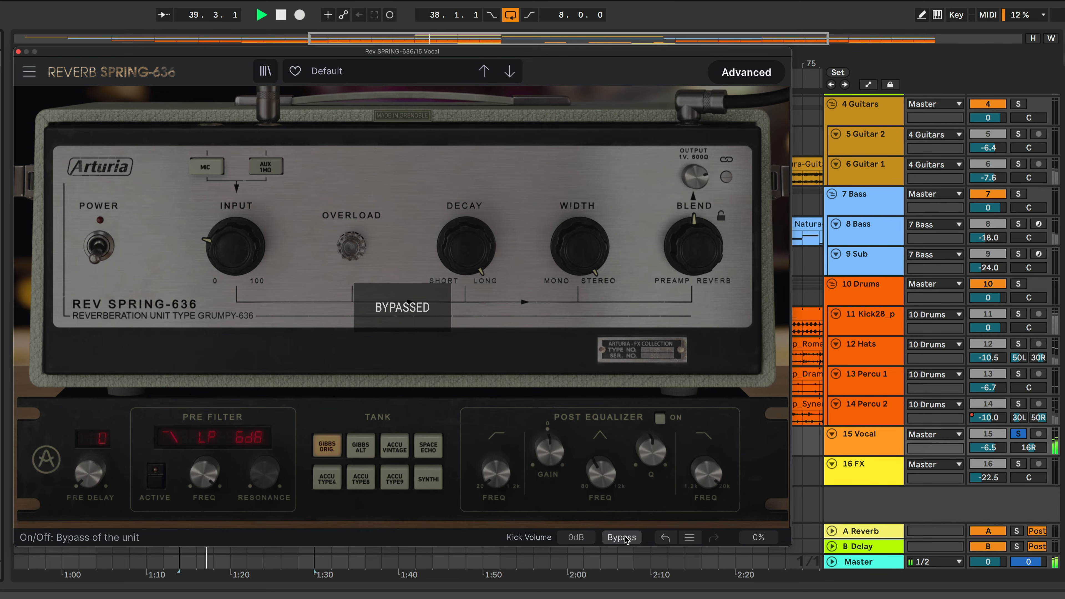
pyautogui.press('space')
pyautogui.click(622, 539)
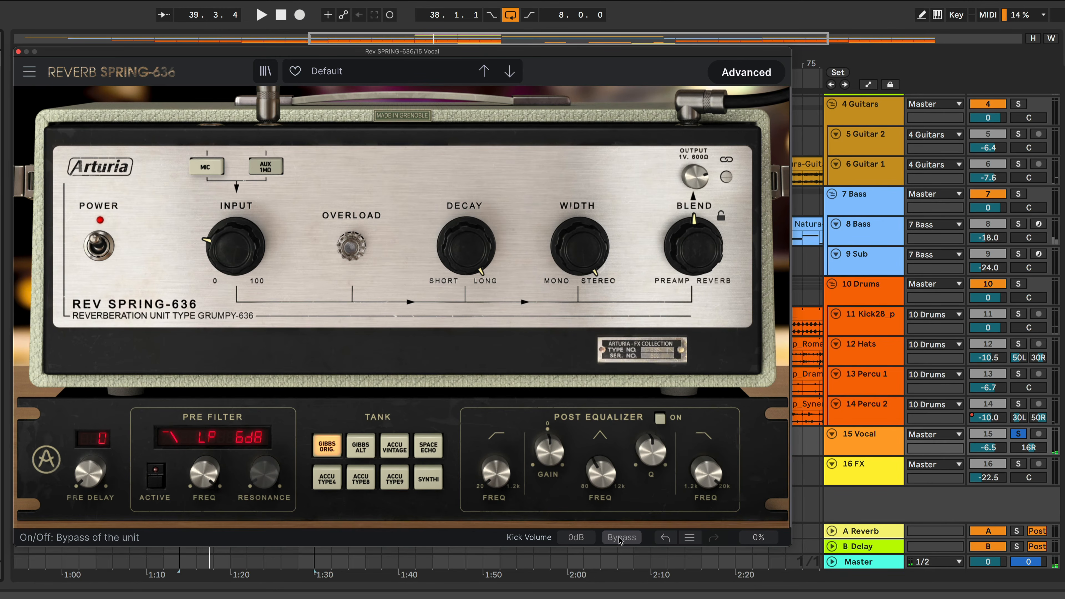
pyautogui.press('space')
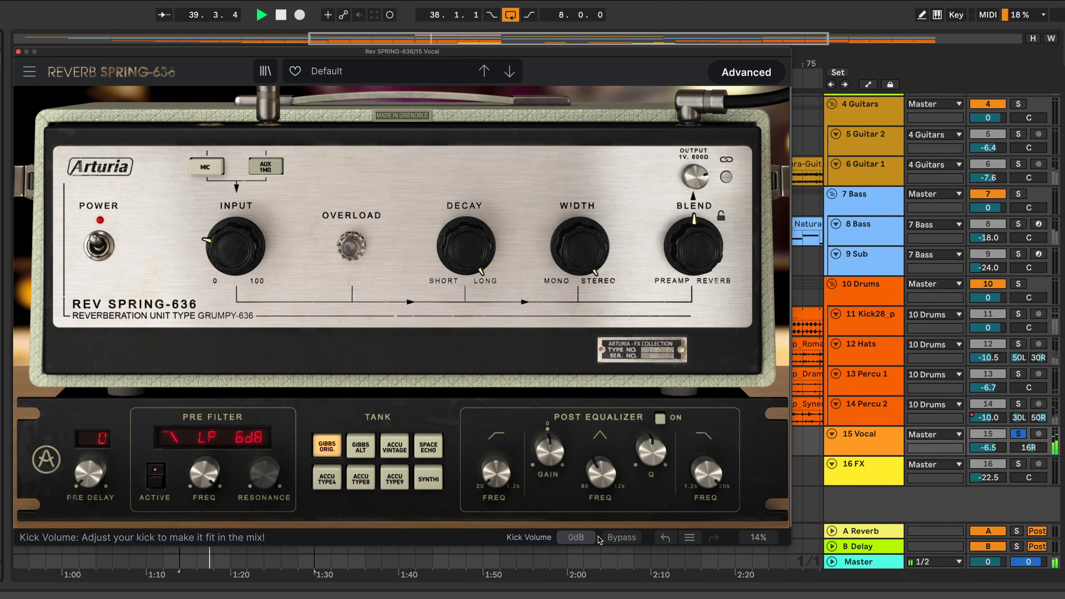
pyautogui.press('space')
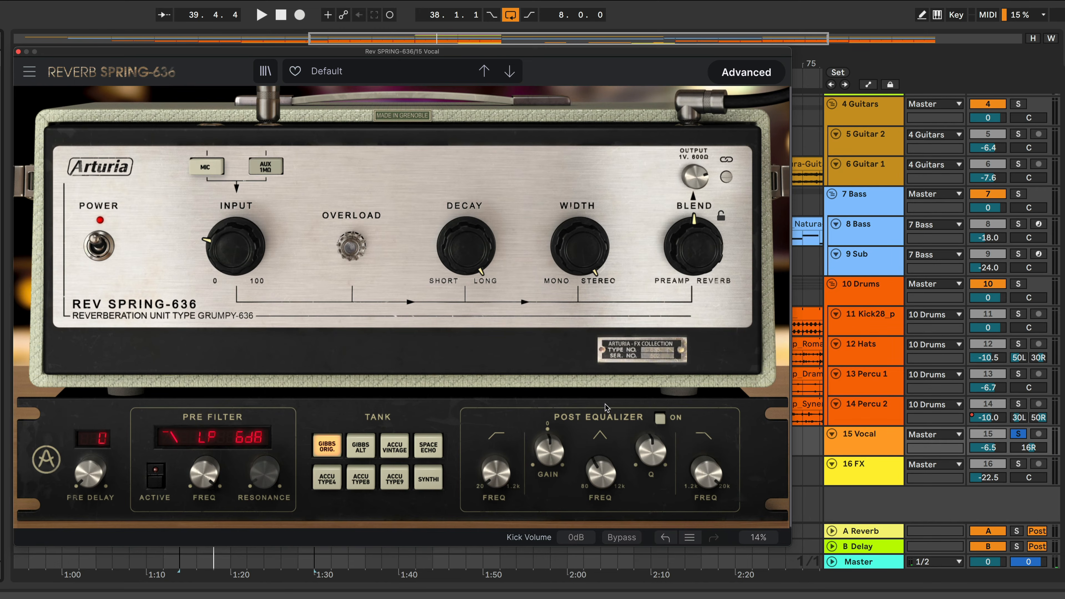
# Adjust and reset the Blend knob while playing, and toggle its parameter lock on and off
pyautogui.moveTo(703, 257)
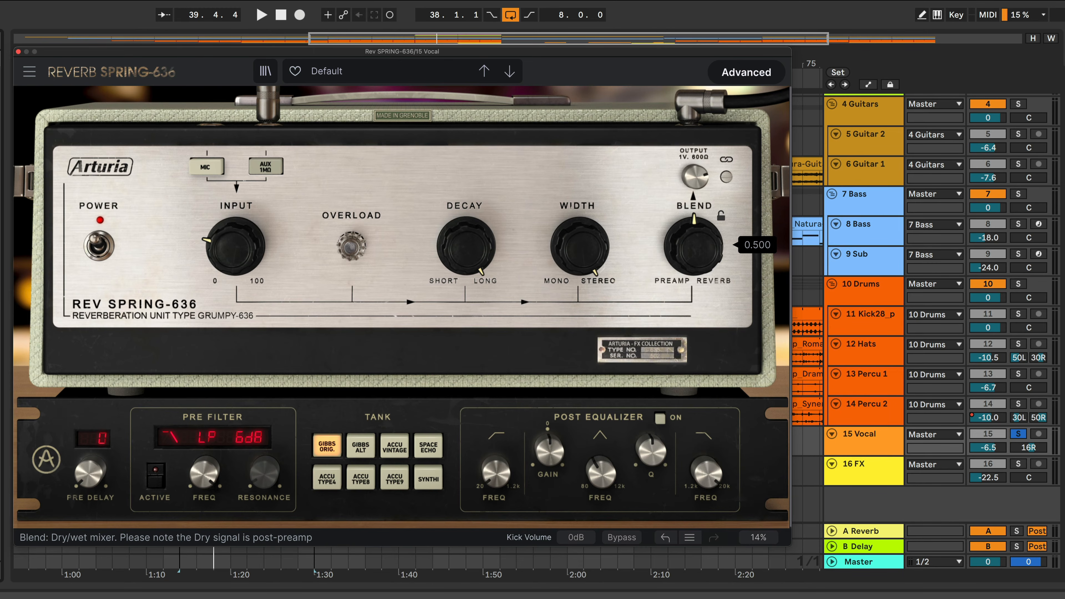
pyautogui.press('space')
pyautogui.moveTo(693, 246)
pyautogui.mouseDown()
pyautogui.moveTo(694, 328)
pyautogui.moveTo(693, 169)
pyautogui.moveTo(694, 242)
pyautogui.mouseUp()
pyautogui.press('space')
pyautogui.doubleClick(692, 246)
pyautogui.click(722, 217)
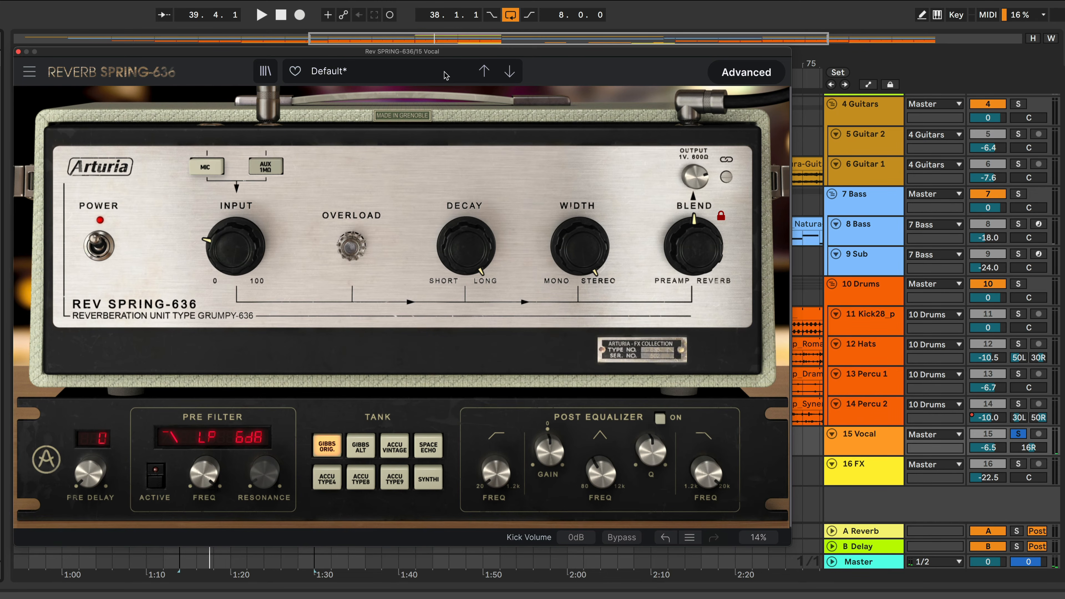
pyautogui.click(720, 218)
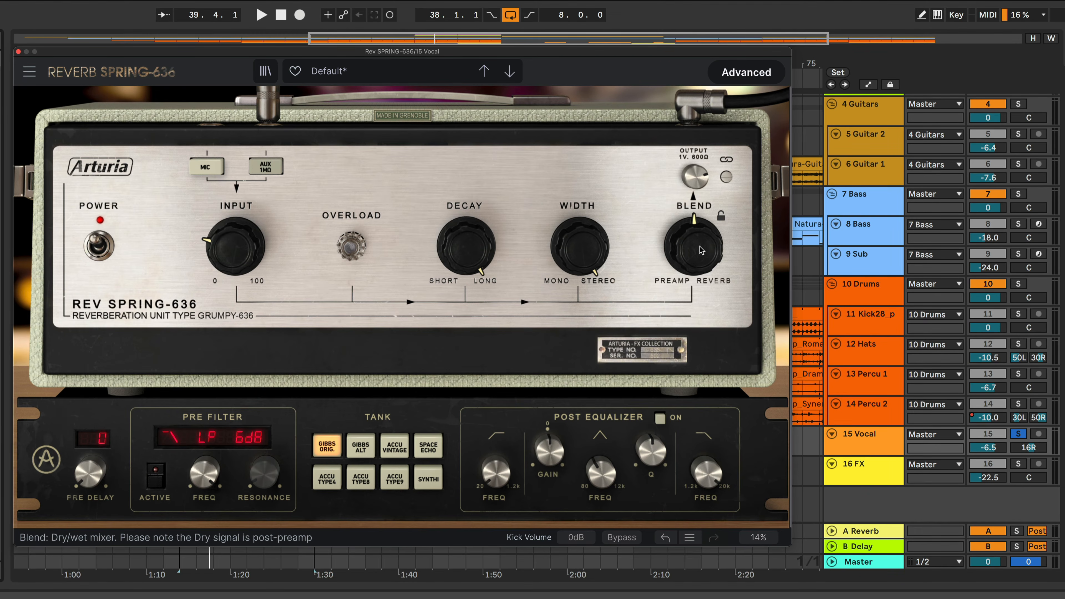
pyautogui.moveTo(693, 263)
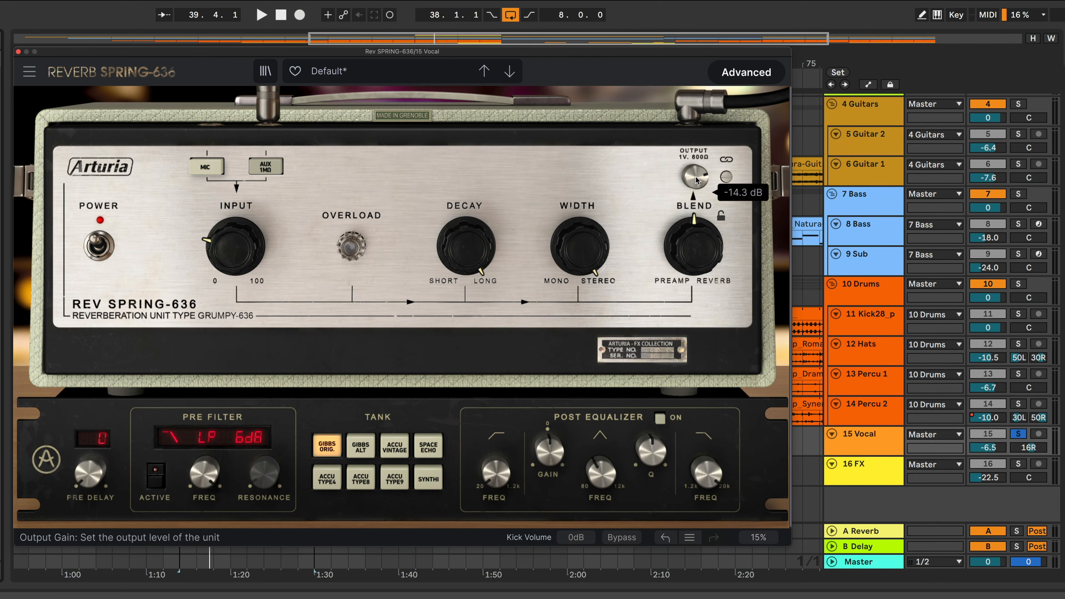
# Lower the Output level to about -18.9 dB while playing the vocal, and switch on the In/Out gain link
pyautogui.moveTo(696, 176)
pyautogui.mouseDown()
pyautogui.moveTo(695, 220)
pyautogui.moveTo(696, 189)
pyautogui.mouseUp()
pyautogui.press('space')
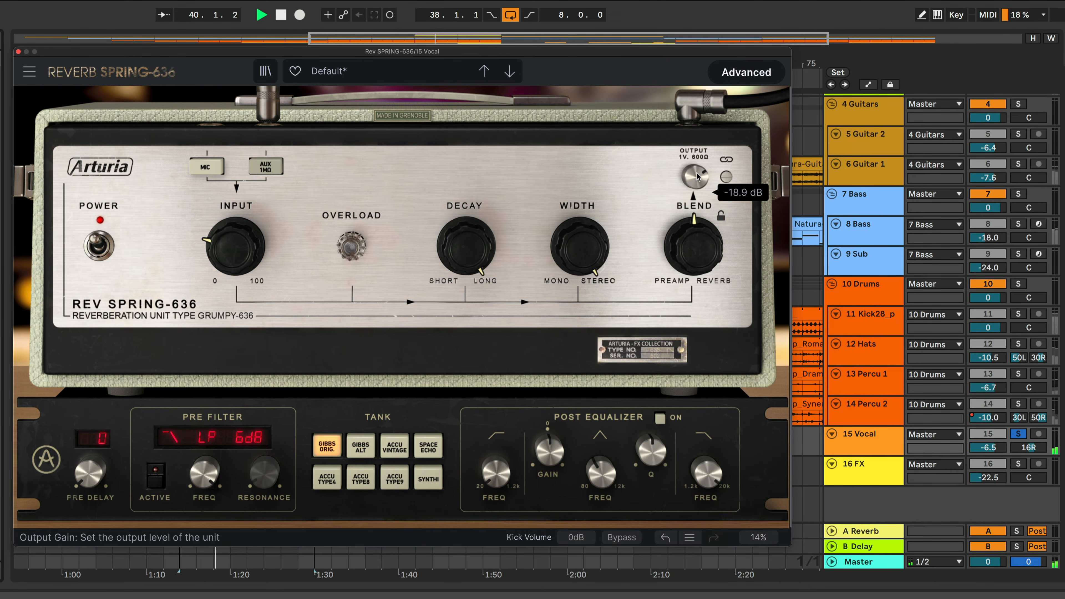
pyautogui.click(727, 179)
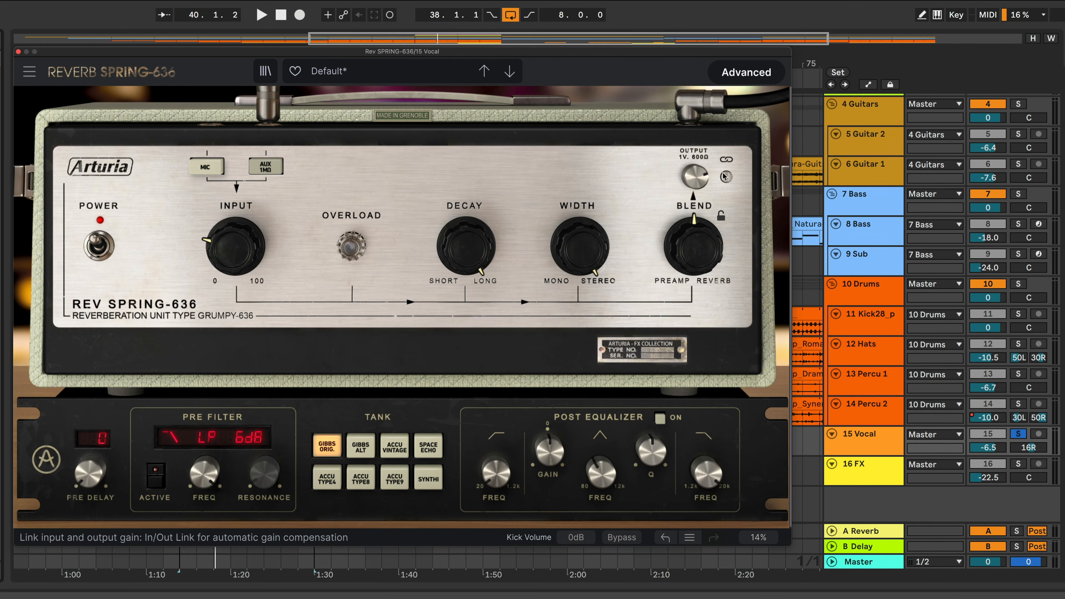
# Adjust the Input and Output gain knobs while playing the vocal, toggling the In/Out gain link off
pyautogui.moveTo(231, 245)
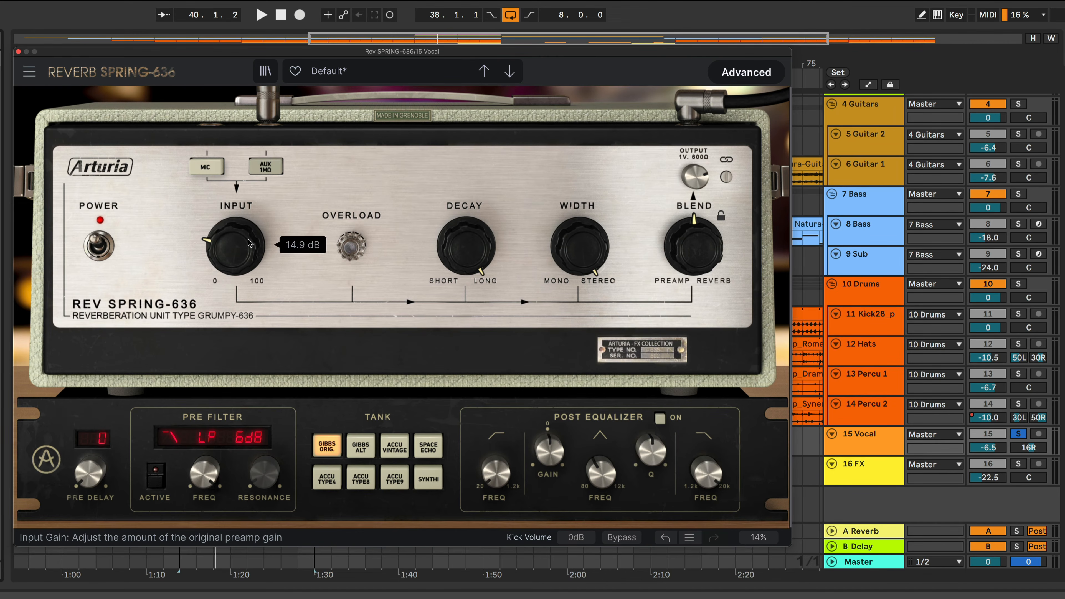
pyautogui.moveTo(235, 243); pyautogui.dragTo(235, 220)
pyautogui.moveTo(300, 222); pyautogui.dragTo(301, 242)
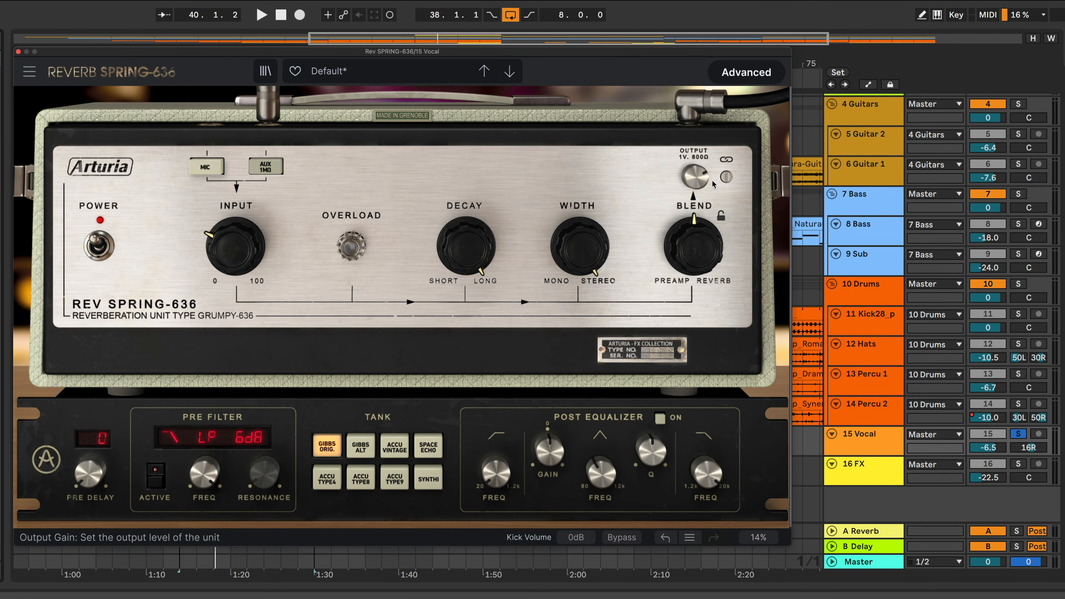
pyautogui.click(727, 178)
pyautogui.moveTo(233, 261)
pyautogui.mouseDown()
pyautogui.moveTo(233, 244)
pyautogui.moveTo(234, 269)
pyautogui.mouseUp()
pyautogui.press('space')
pyautogui.press('space')
pyautogui.moveTo(695, 176)
pyautogui.mouseDown()
pyautogui.moveTo(695, 186)
pyautogui.moveTo(683, 180)
pyautogui.mouseUp()
pyautogui.press('space')
pyautogui.press('space')
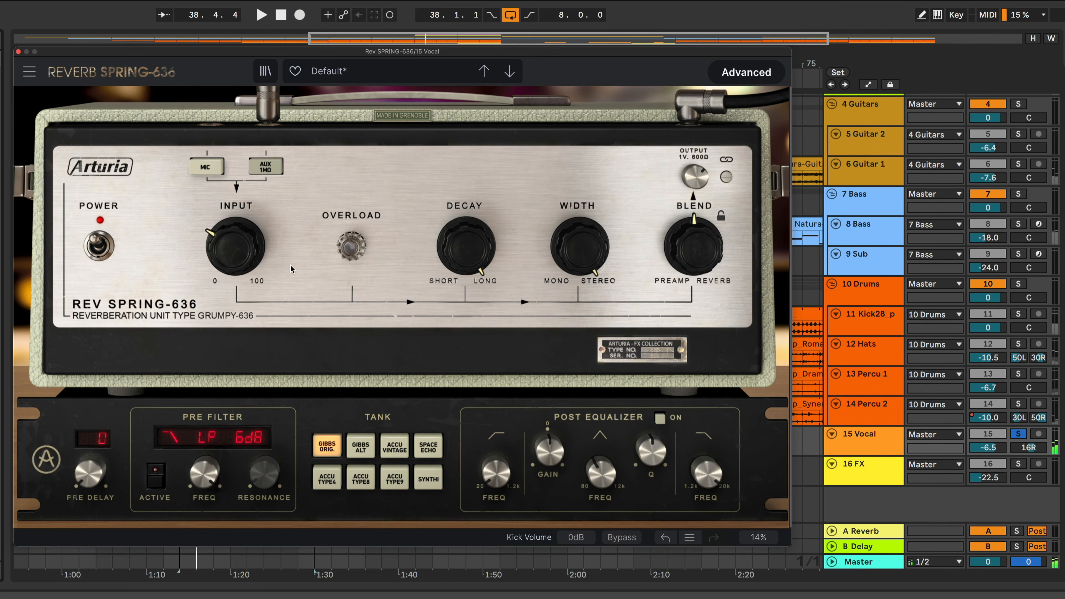
# Switch the unit's input stage to Mic while playing the vocal to hear the overload
pyautogui.moveTo(227, 242)
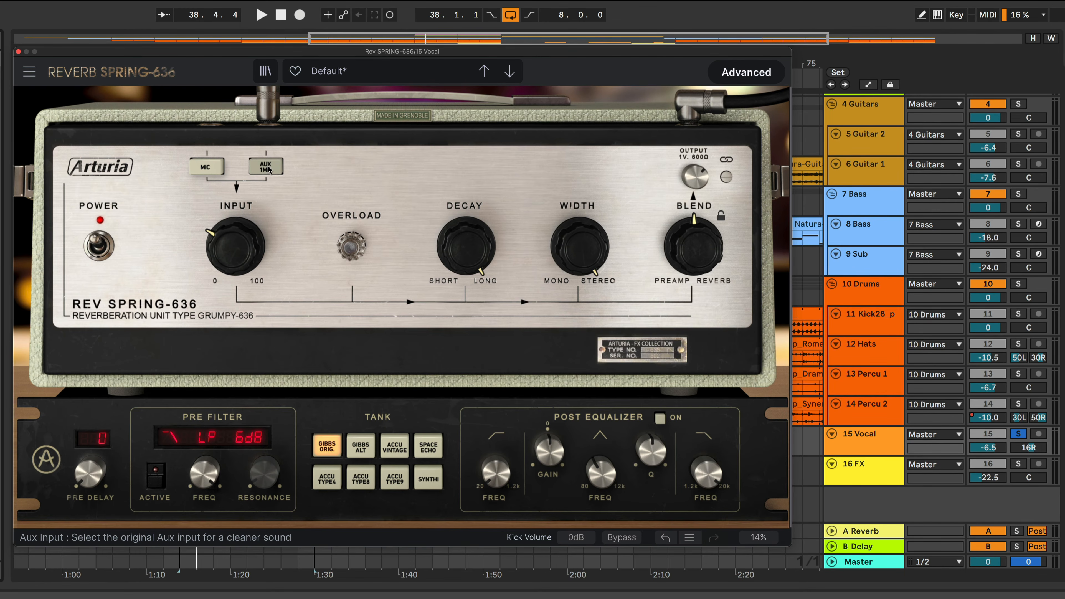
pyautogui.press('space')
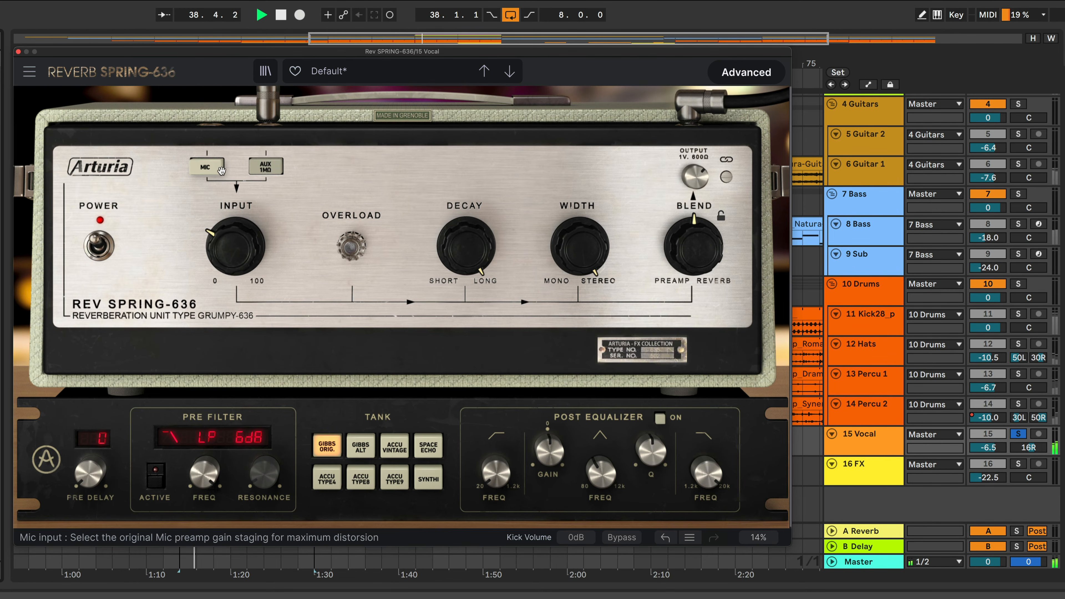
pyautogui.click(212, 169)
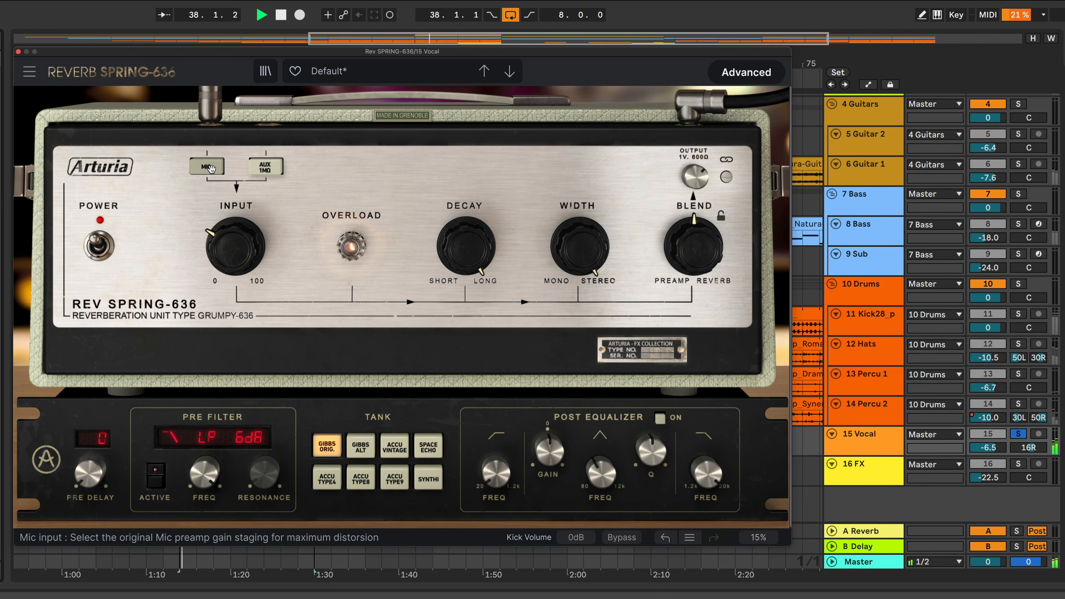
pyautogui.moveTo(257, 231)
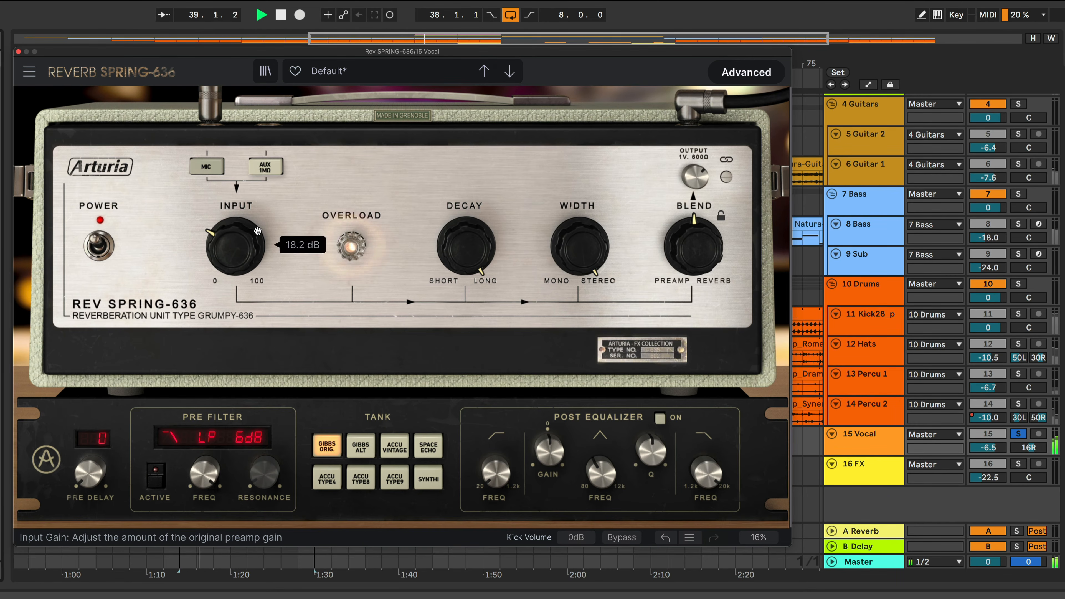
pyautogui.press('space')
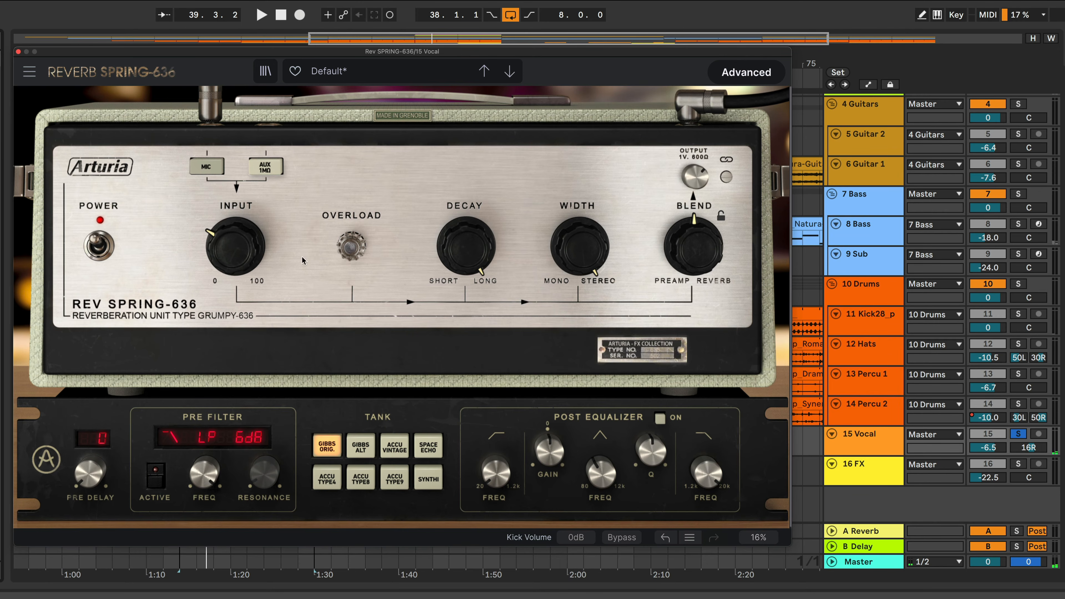
# Sweep the Decay knob while playing the vocal, then reset Decay to its default
pyautogui.moveTo(466, 255)
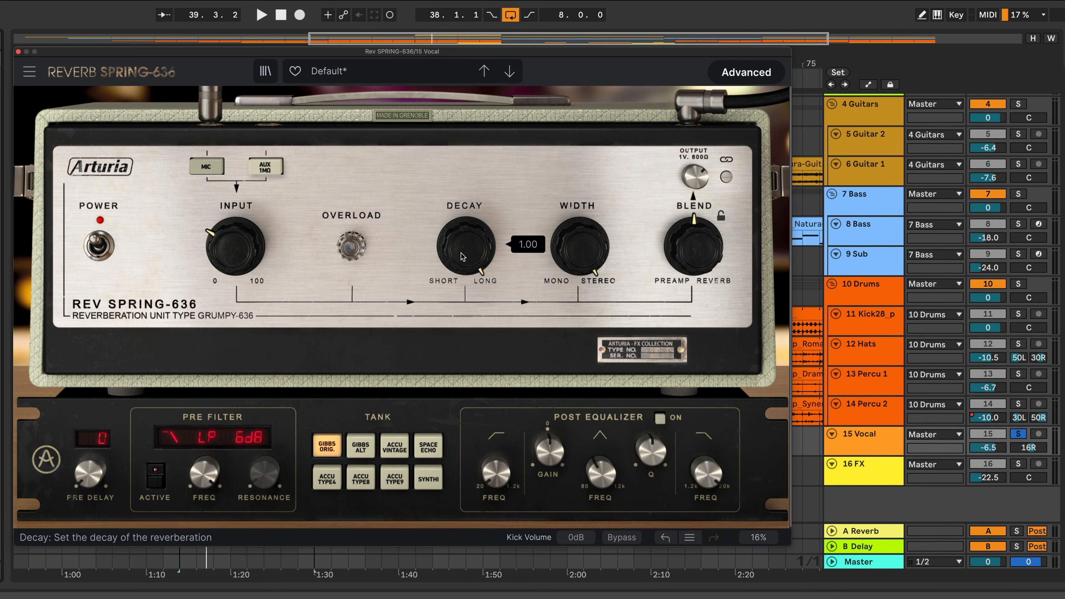
pyautogui.moveTo(471, 254); pyautogui.dragTo(495, 256)
pyautogui.press('space')
pyautogui.press('space')
pyautogui.press('space')
pyautogui.press('space')
pyautogui.moveTo(485, 241); pyautogui.dragTo(486, 310)
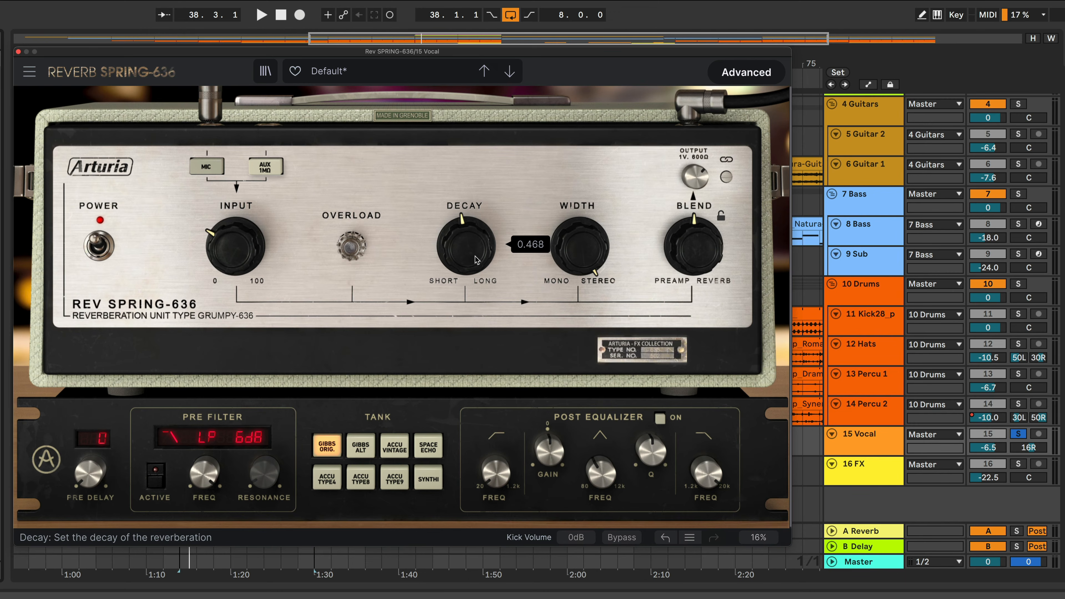
pyautogui.doubleClick(473, 252)
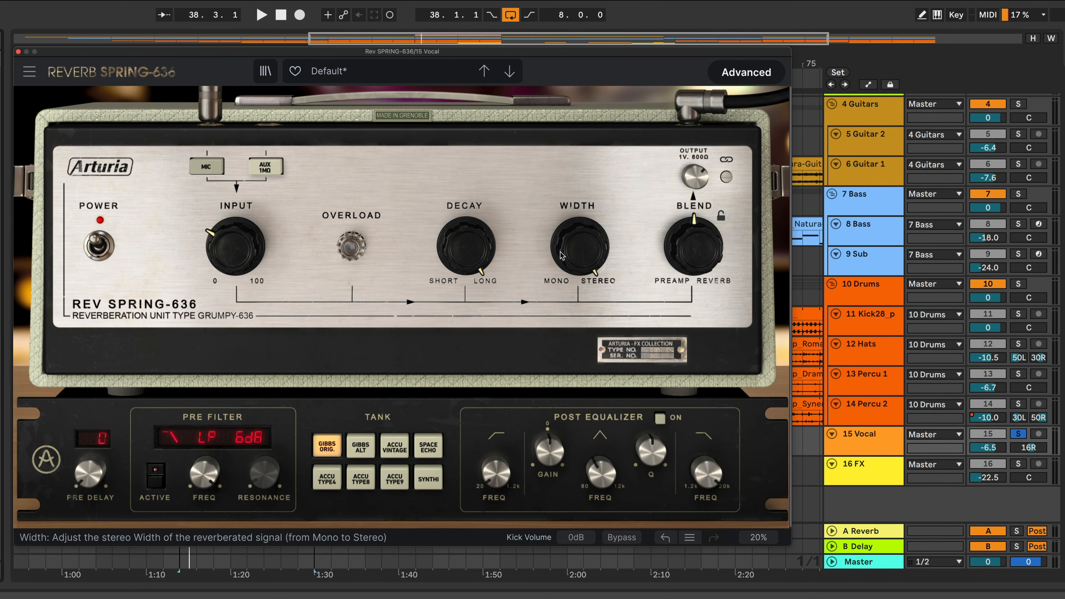
# Turn the Width knob down toward mono while playing the vocal
pyautogui.moveTo(585, 254)
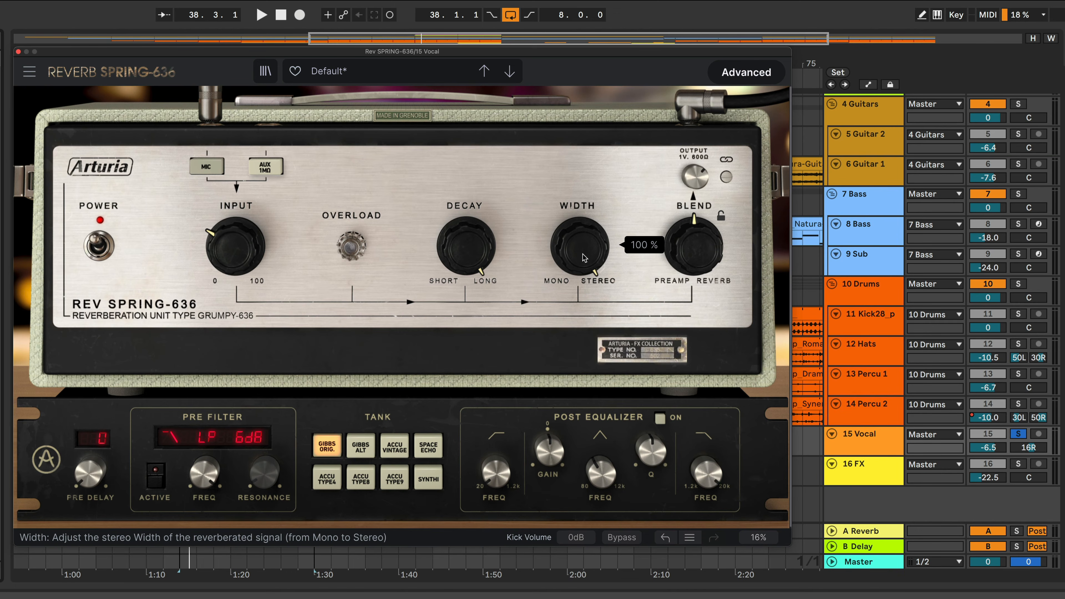
pyautogui.moveTo(582, 248); pyautogui.dragTo(579, 314)
pyautogui.press('space')
pyautogui.moveTo(580, 246)
pyautogui.mouseDown()
pyautogui.moveTo(579, 279)
pyautogui.moveTo(580, 155)
pyautogui.moveTo(590, 245)
pyautogui.mouseUp()
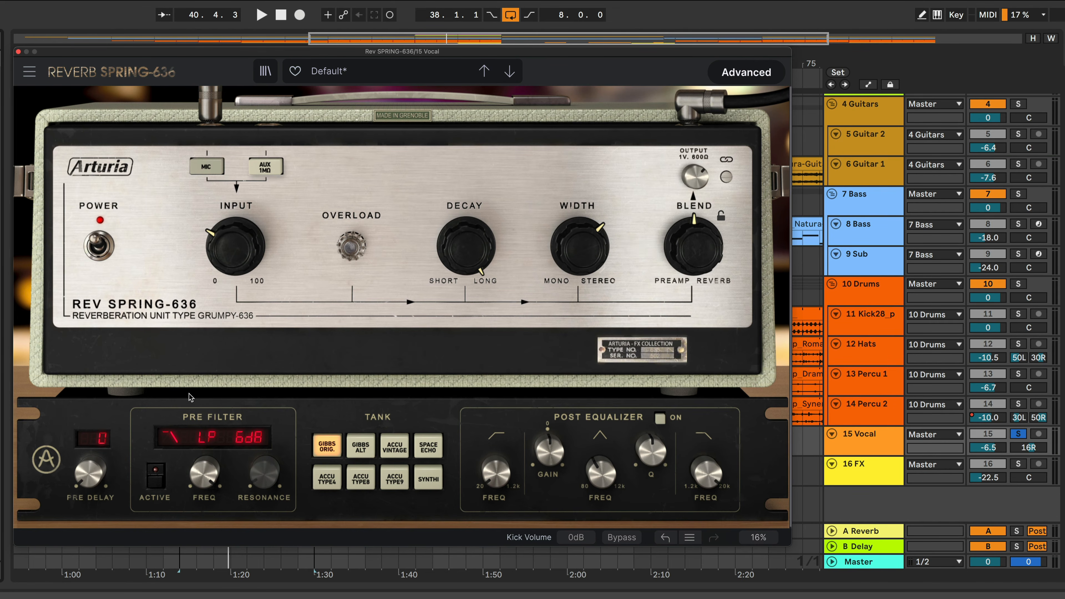
# Raise the Pre Delay to 200 ms while playing the vocal, then return it to 0 ms
pyautogui.click(743, 72)
pyautogui.click(742, 72)
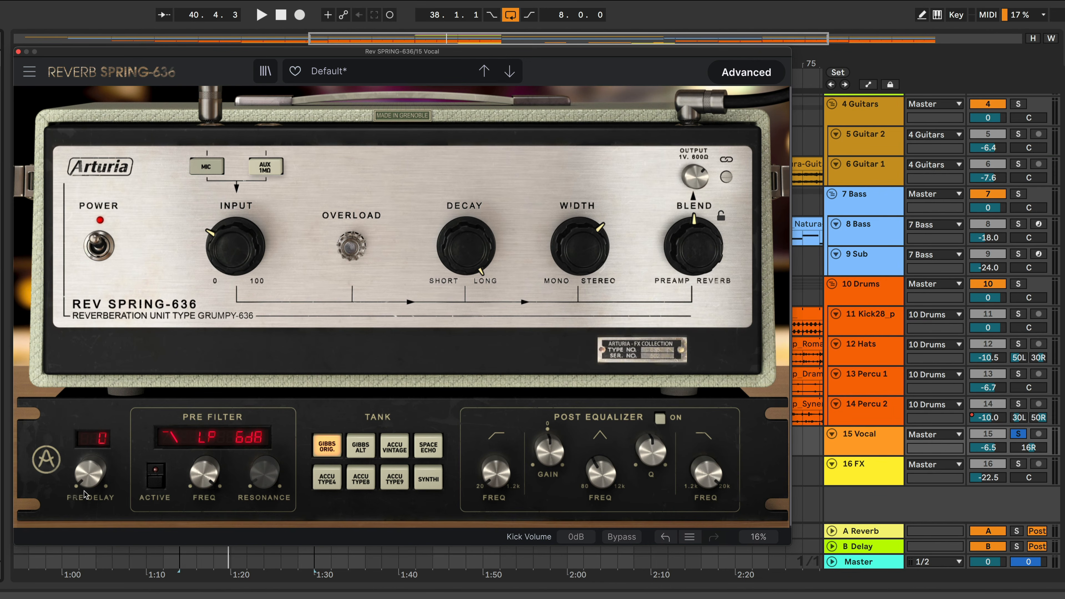
pyautogui.moveTo(88, 481)
pyautogui.press('space')
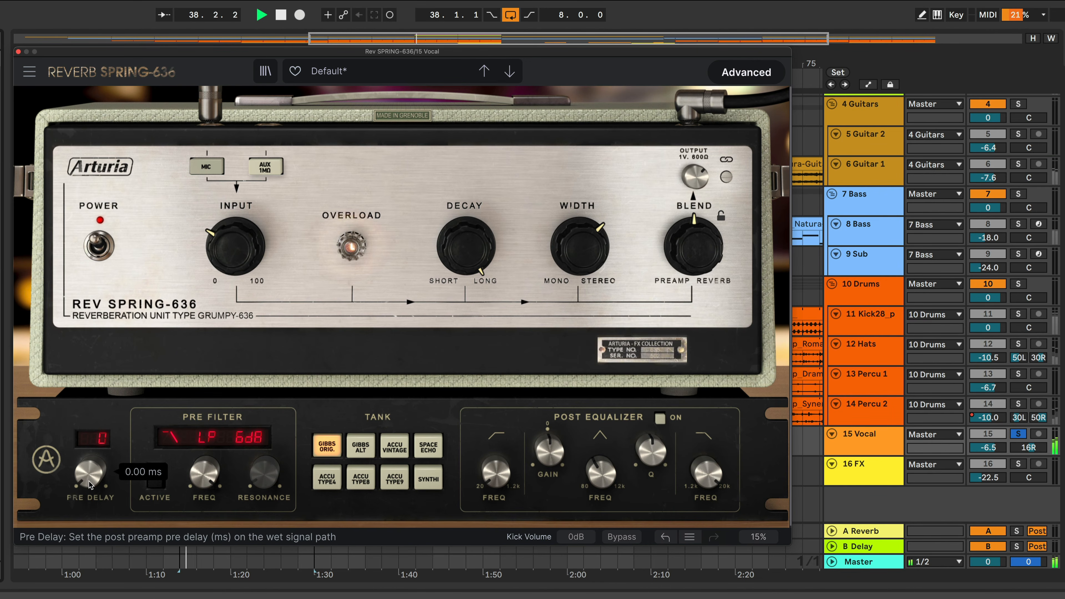
pyautogui.moveTo(89, 482); pyautogui.dragTo(93, 354)
pyautogui.press('space')
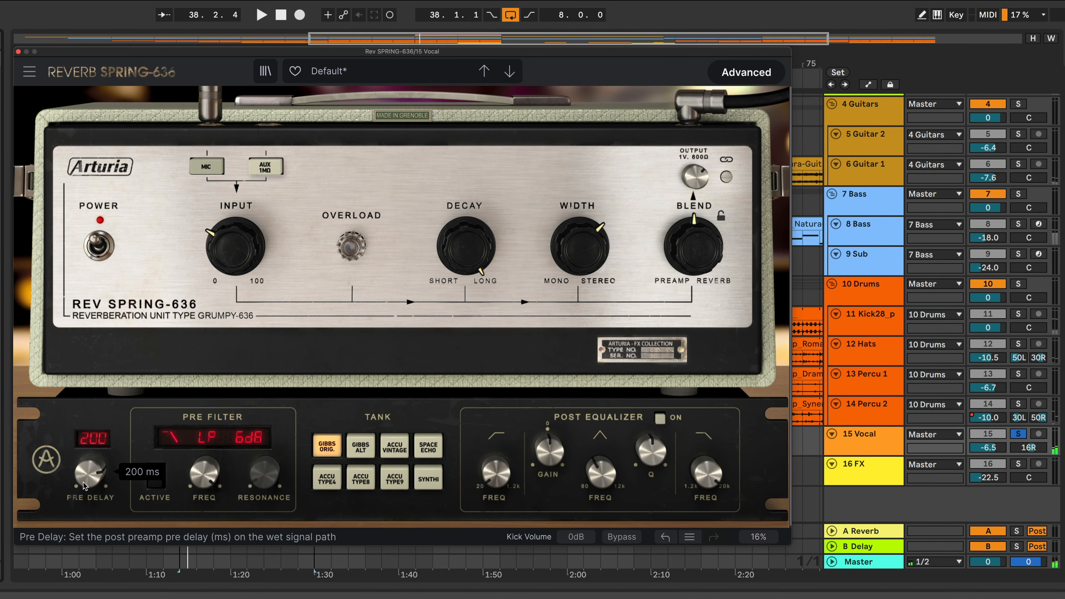
pyautogui.moveTo(85, 479)
pyautogui.mouseDown()
pyautogui.moveTo(85, 529)
pyautogui.moveTo(95, 476)
pyautogui.moveTo(94, 485)
pyautogui.mouseUp()
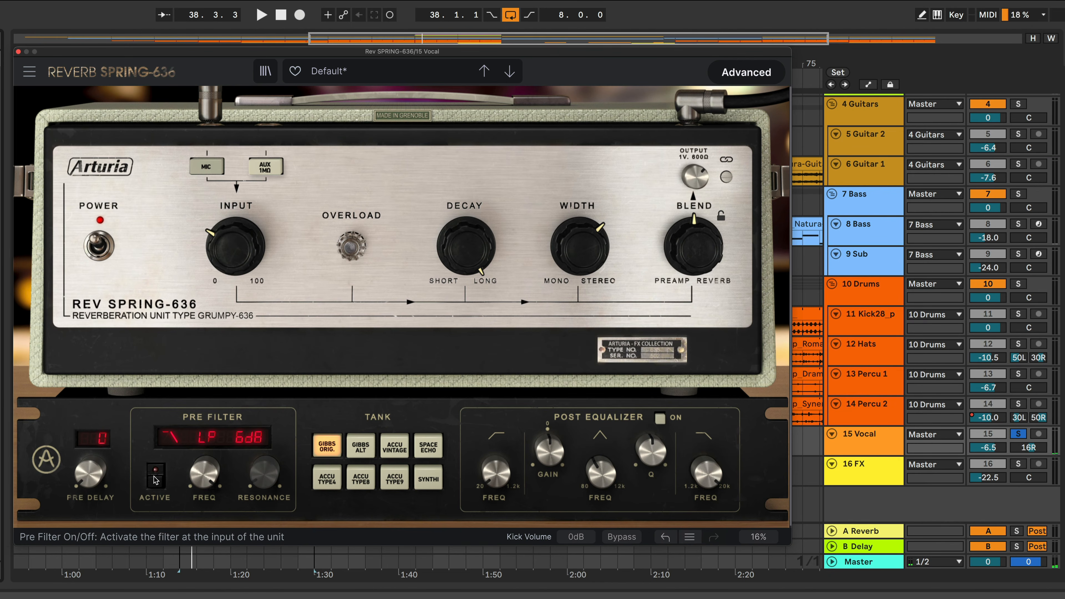
# Activate the Pre Filter and raise its frequency while playing the vocal
pyautogui.click(155, 478)
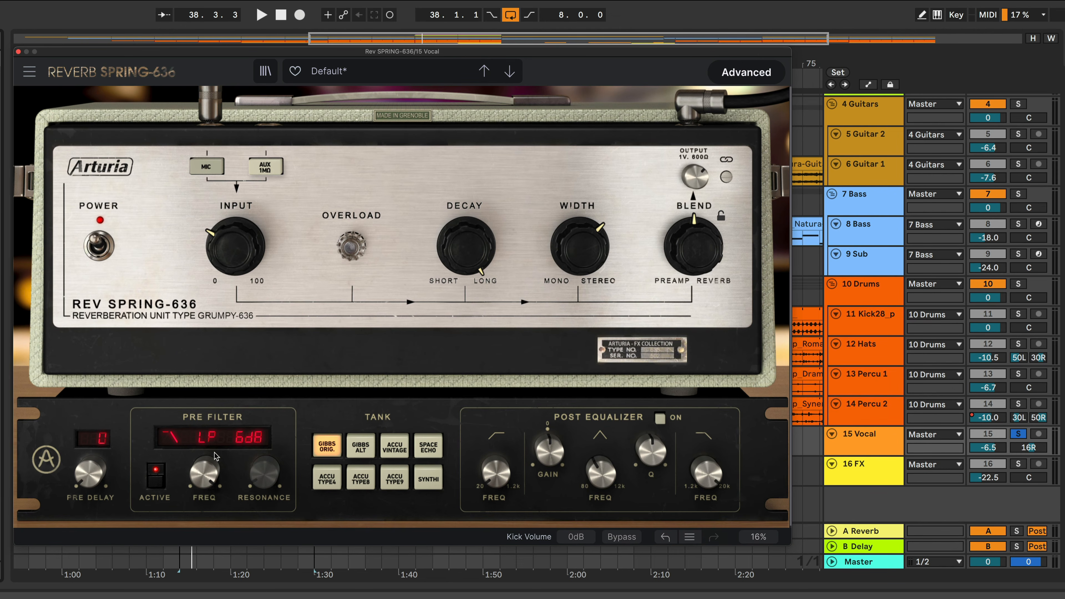
pyautogui.click(202, 440)
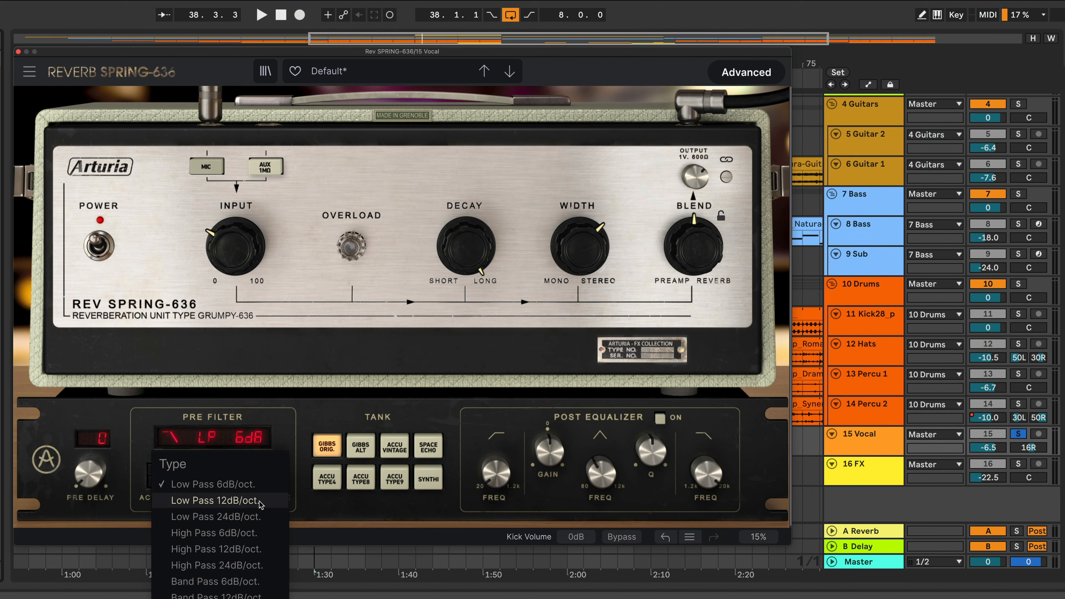
pyautogui.click(305, 421)
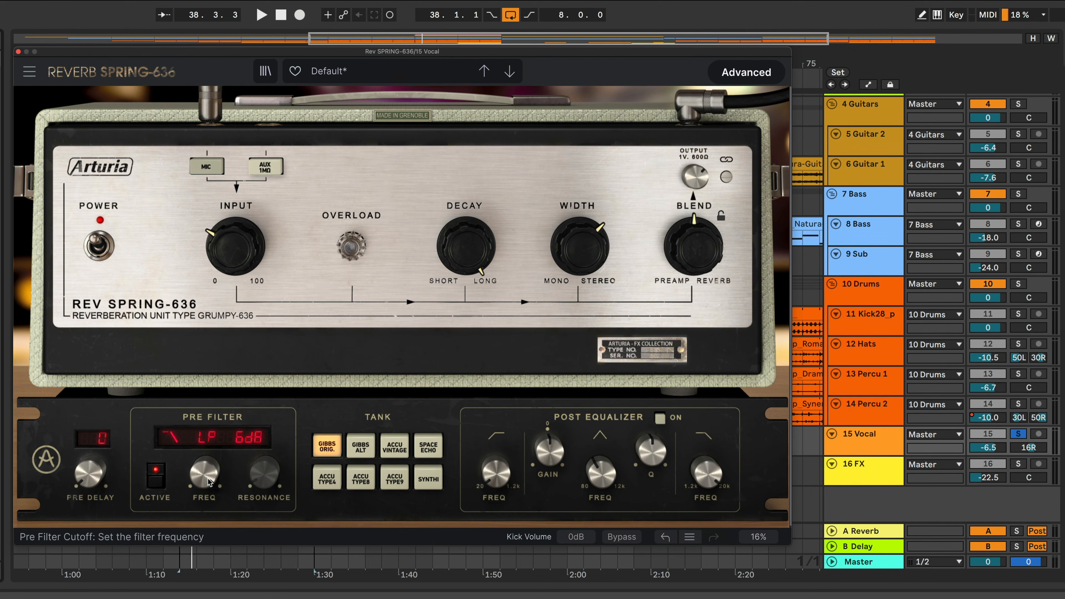
pyautogui.moveTo(208, 479); pyautogui.dragTo(213, 455)
pyautogui.press('space')
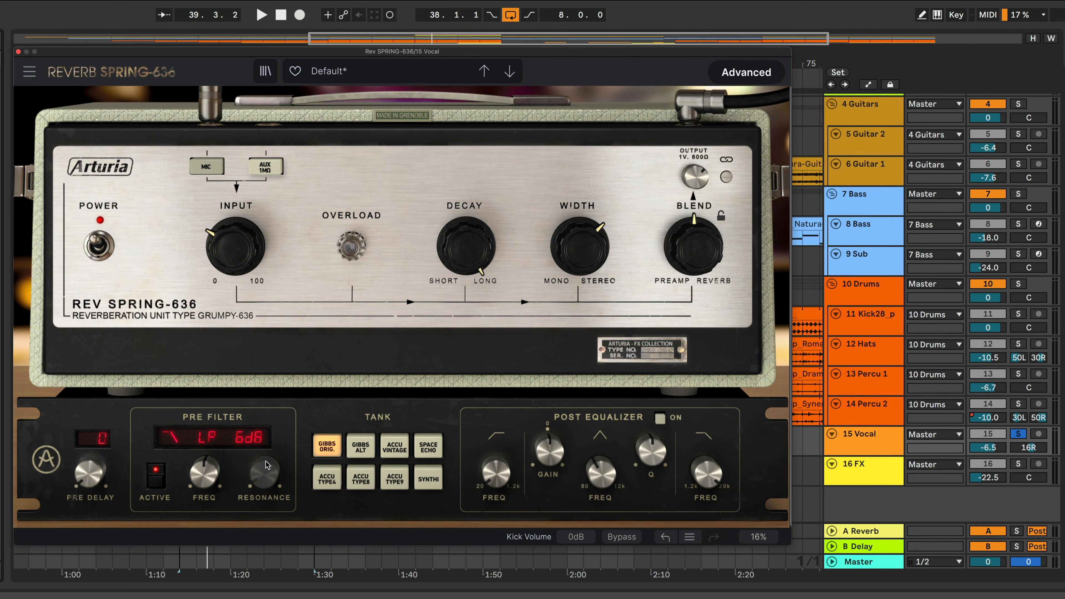
# Try the Pre Filter's Band Pass 6, 24 and 12 dB/oct. types in turn
pyautogui.click(232, 446)
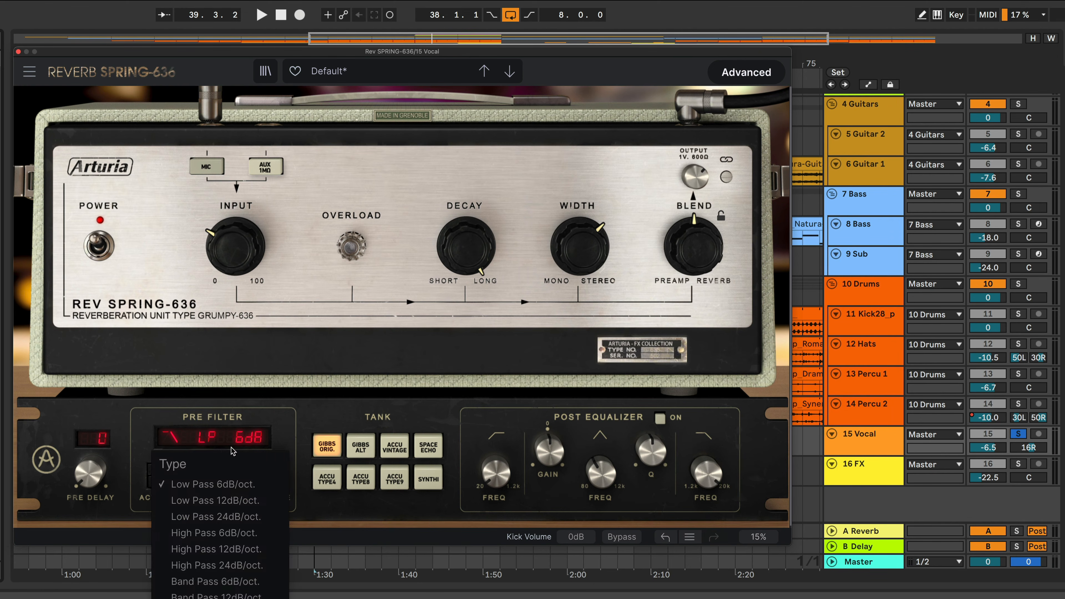
pyautogui.click(228, 586)
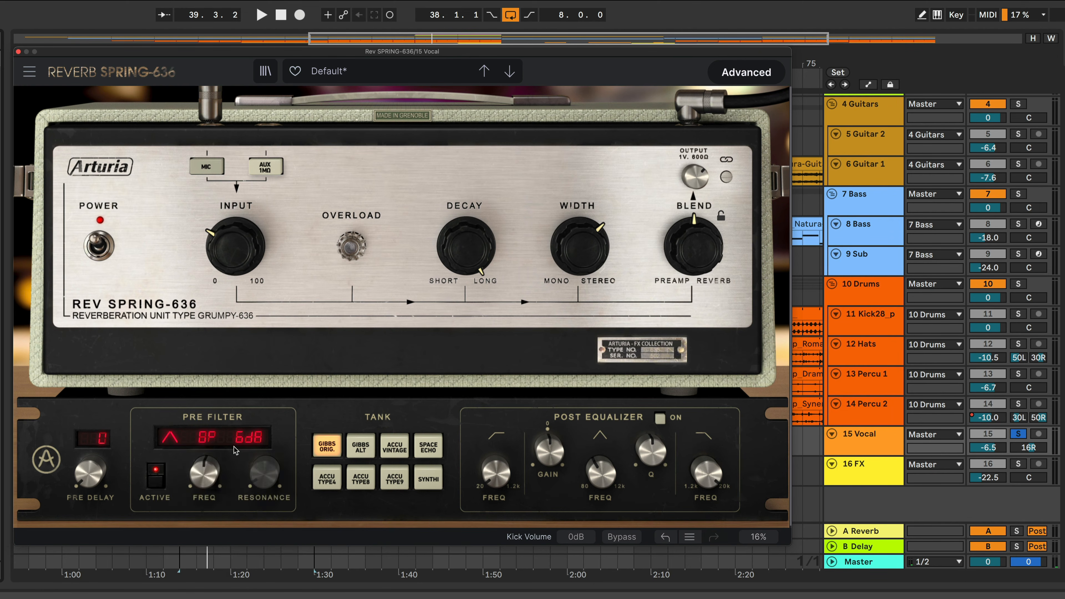
pyautogui.click(228, 439)
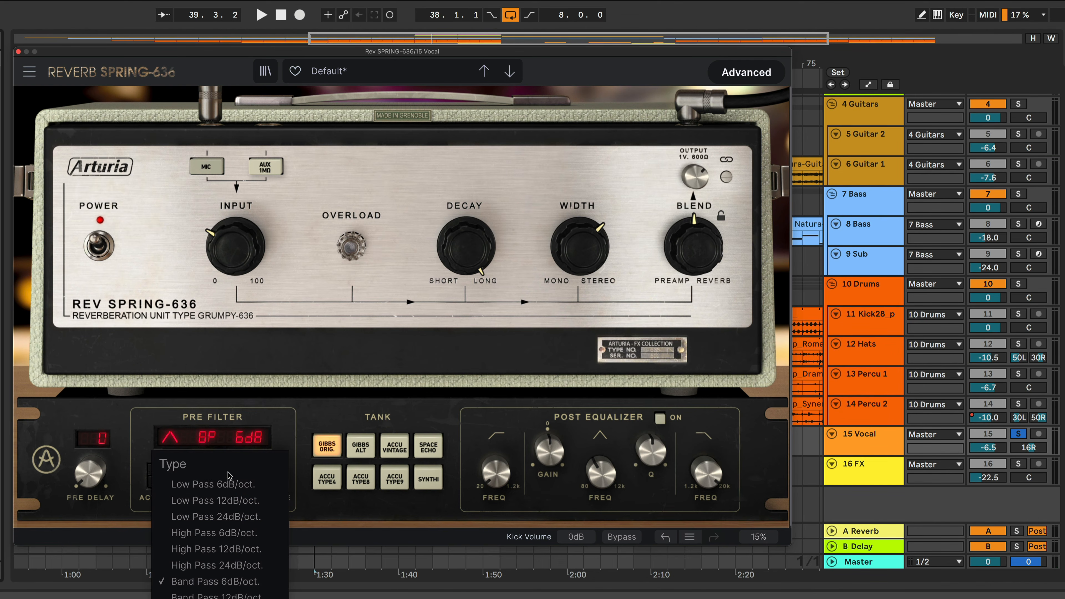
pyautogui.click(227, 483)
pyautogui.click(213, 440)
pyautogui.click(226, 598)
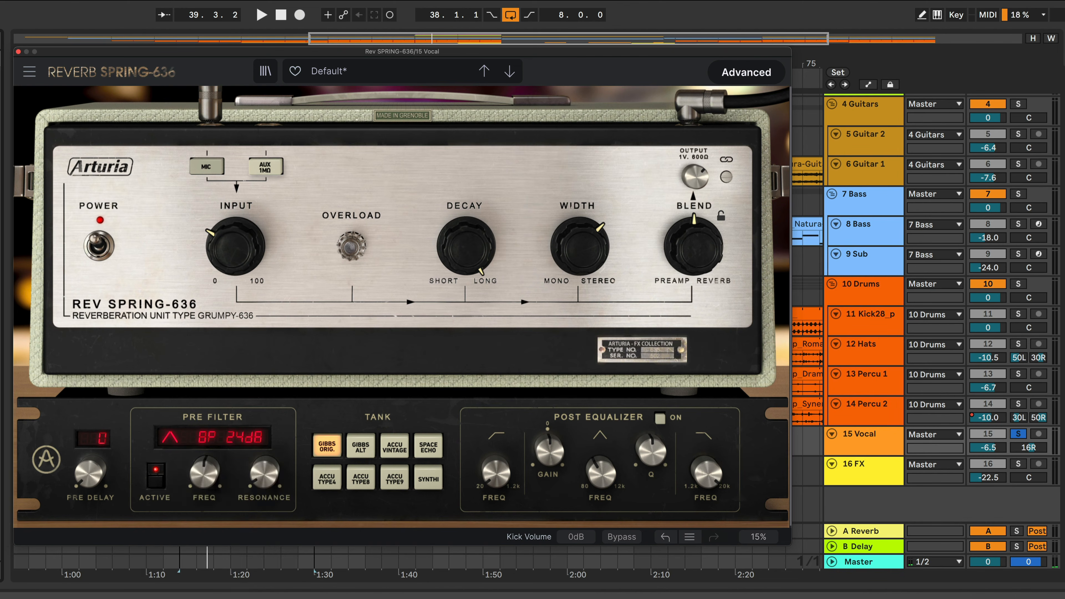
pyautogui.click(231, 450)
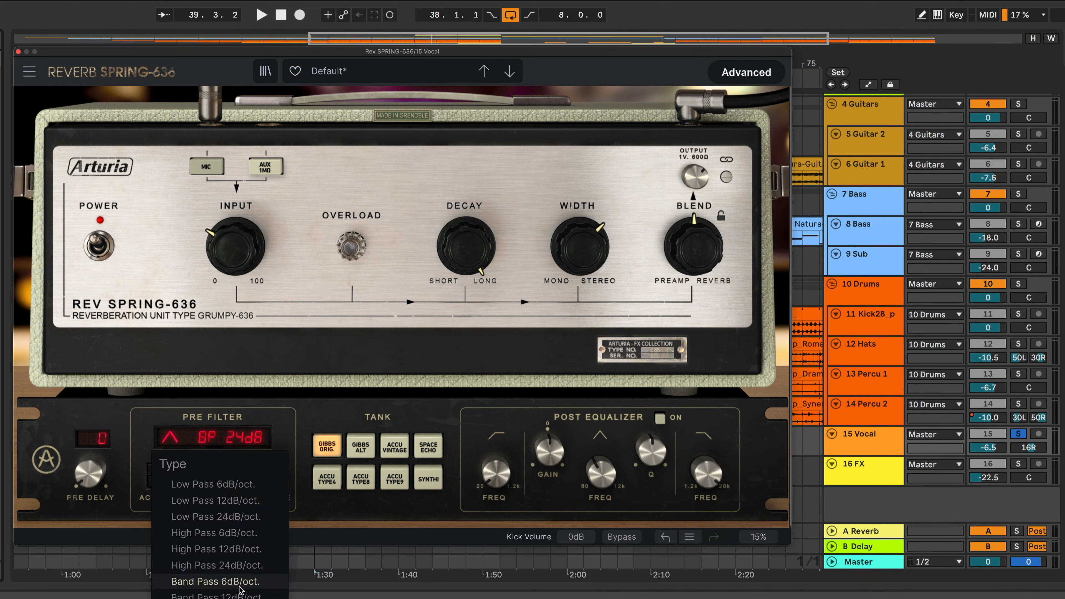
pyautogui.click(245, 565)
pyautogui.click(248, 443)
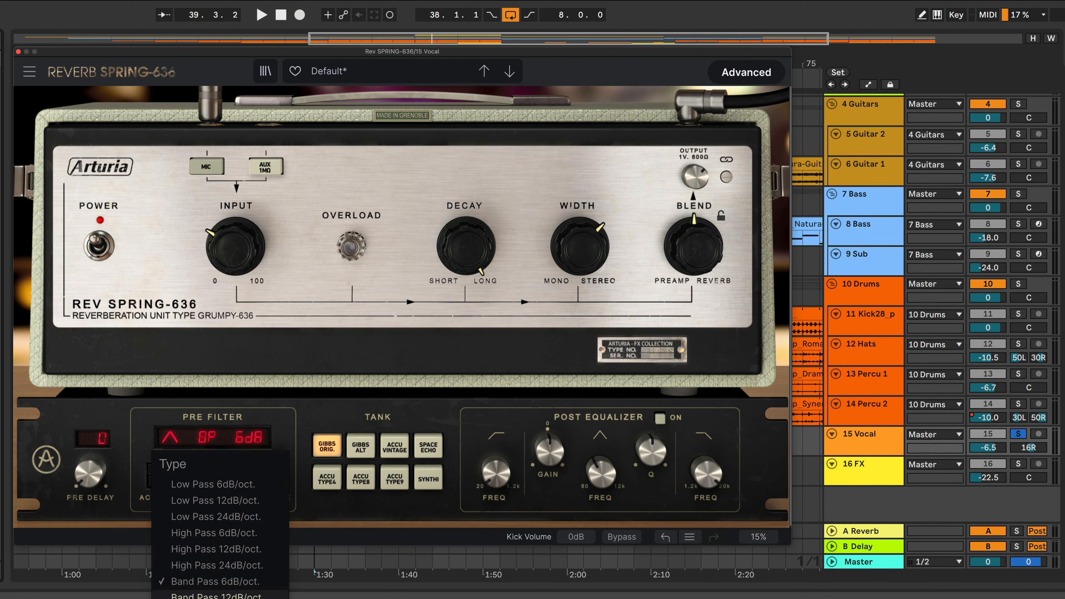
pyautogui.click(231, 596)
pyautogui.click(241, 438)
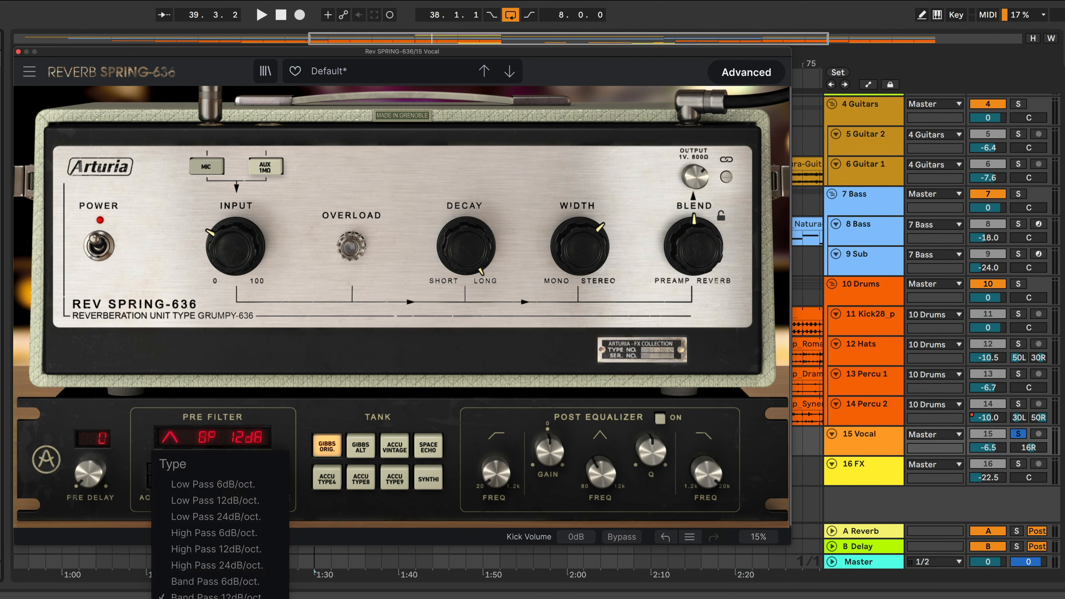
pyautogui.click(231, 598)
# Try the Pre Filter's Low Pass 12, 24 and 6 dB/oct. types in turn, ending on Low Pass 12 dB/oct
pyautogui.click(246, 441)
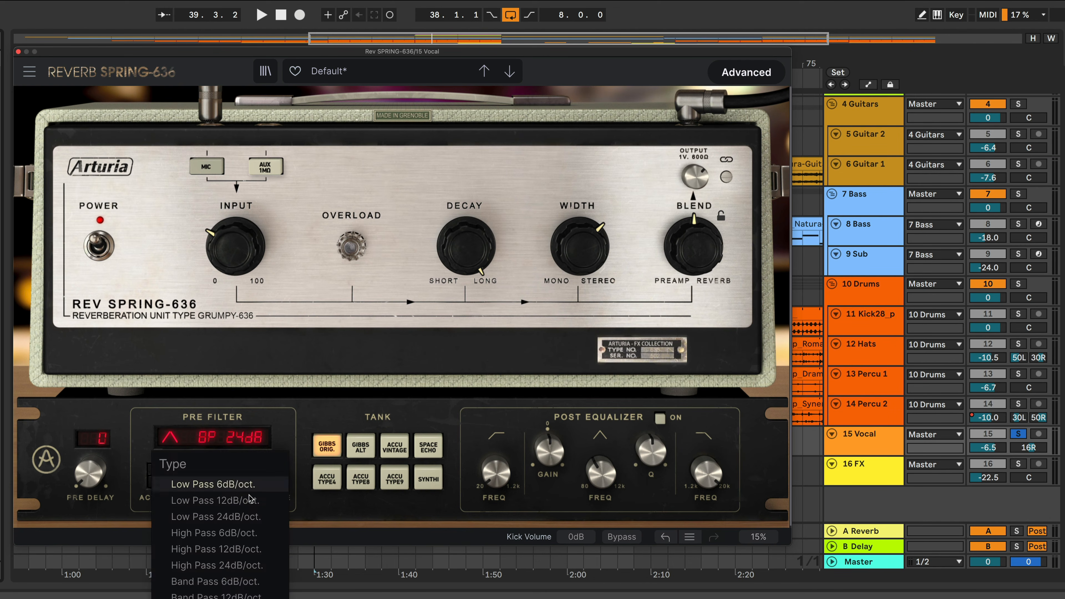
pyautogui.click(248, 501)
pyautogui.click(253, 445)
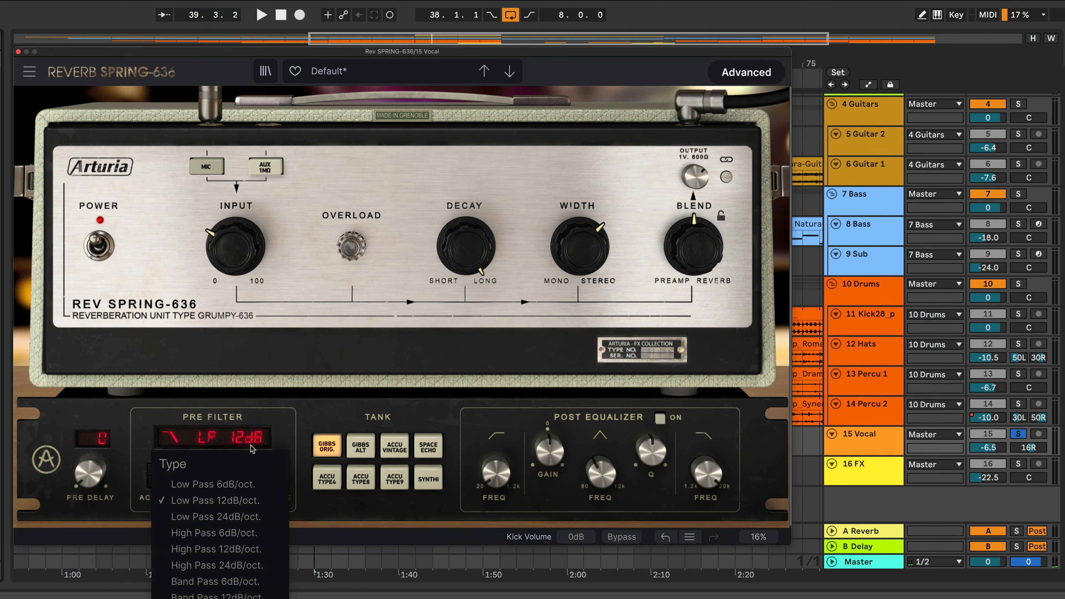
pyautogui.click(250, 519)
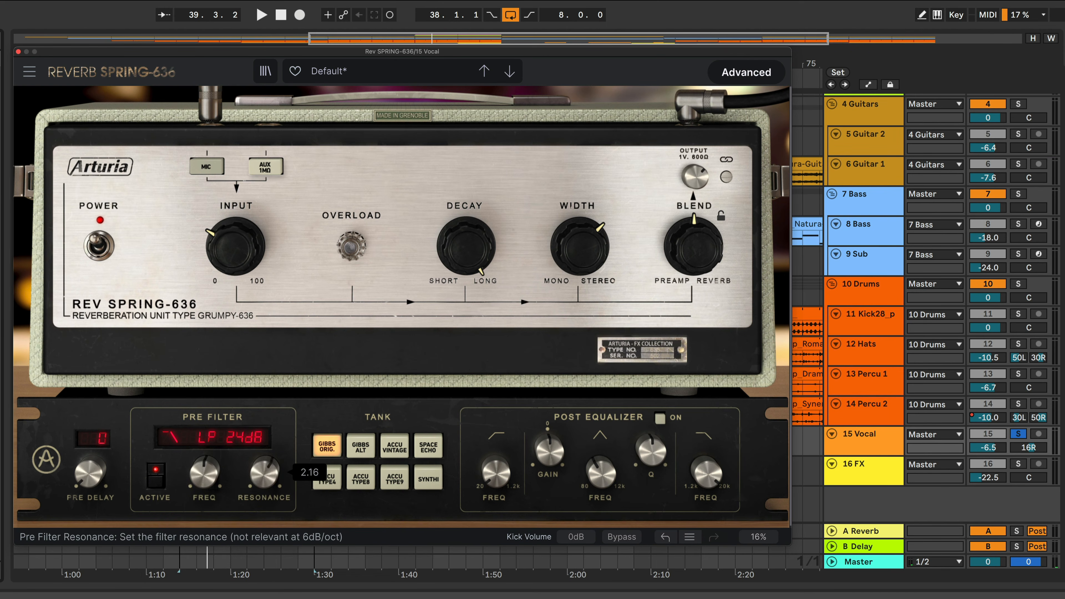
pyautogui.click(243, 440)
pyautogui.click(242, 487)
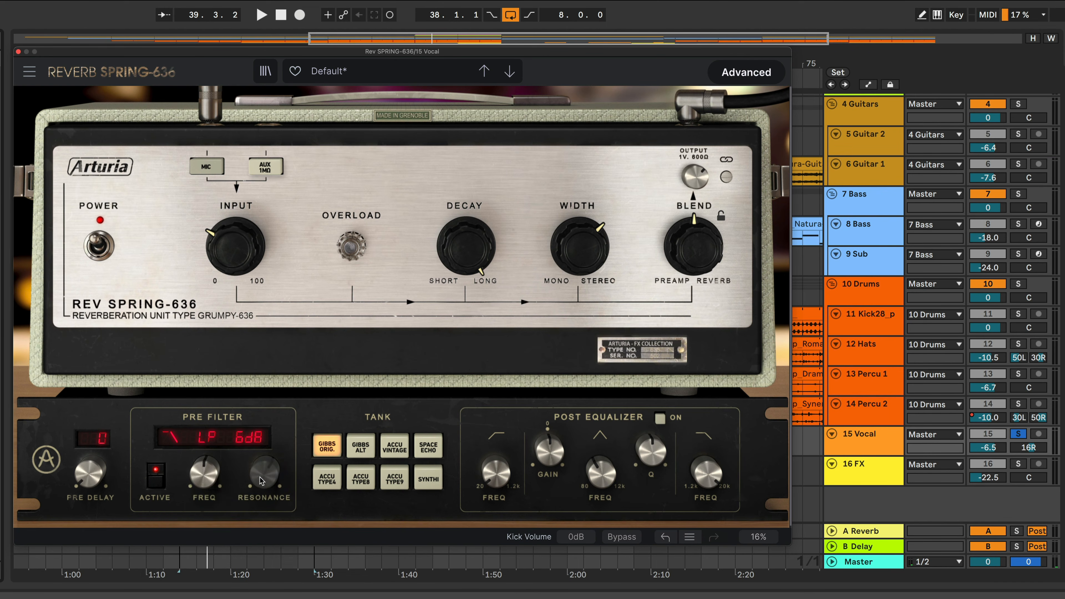
pyautogui.click(238, 437)
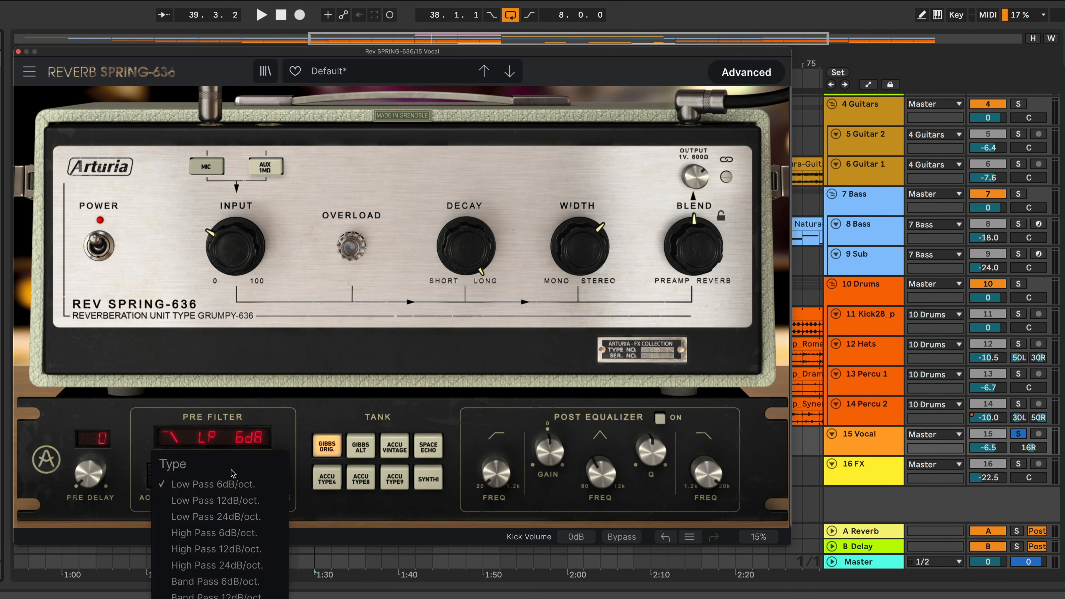
pyautogui.click(237, 505)
# Lower the Pre Filter resonance while playing the vocal, then deactivate the Pre Filter
pyautogui.press('space')
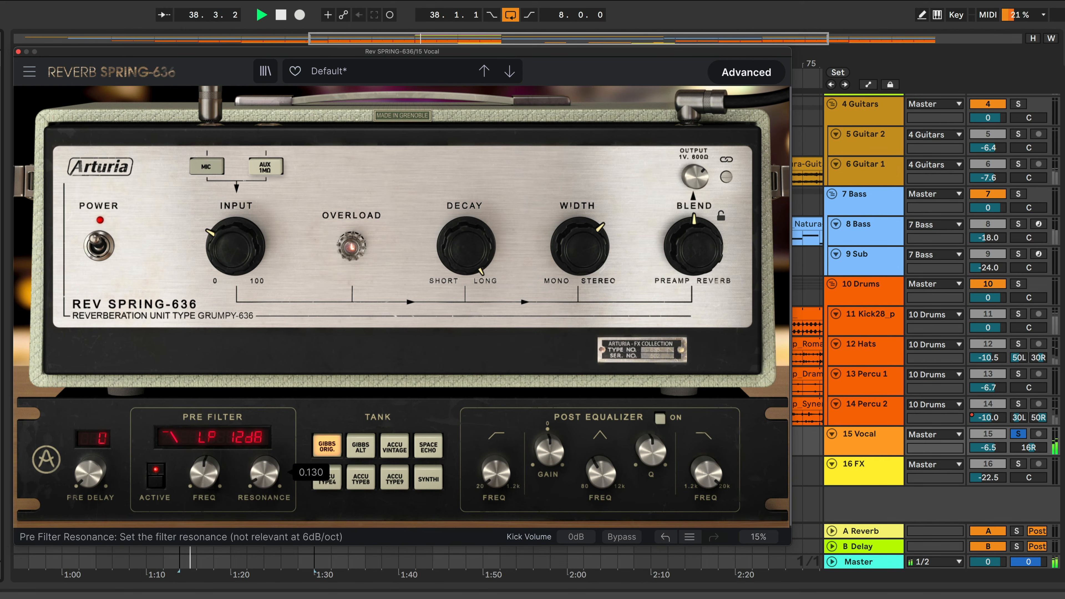
pyautogui.moveTo(264, 473)
pyautogui.mouseDown()
pyautogui.moveTo(264, 369)
pyautogui.moveTo(262, 494)
pyautogui.mouseUp()
pyautogui.click(157, 475)
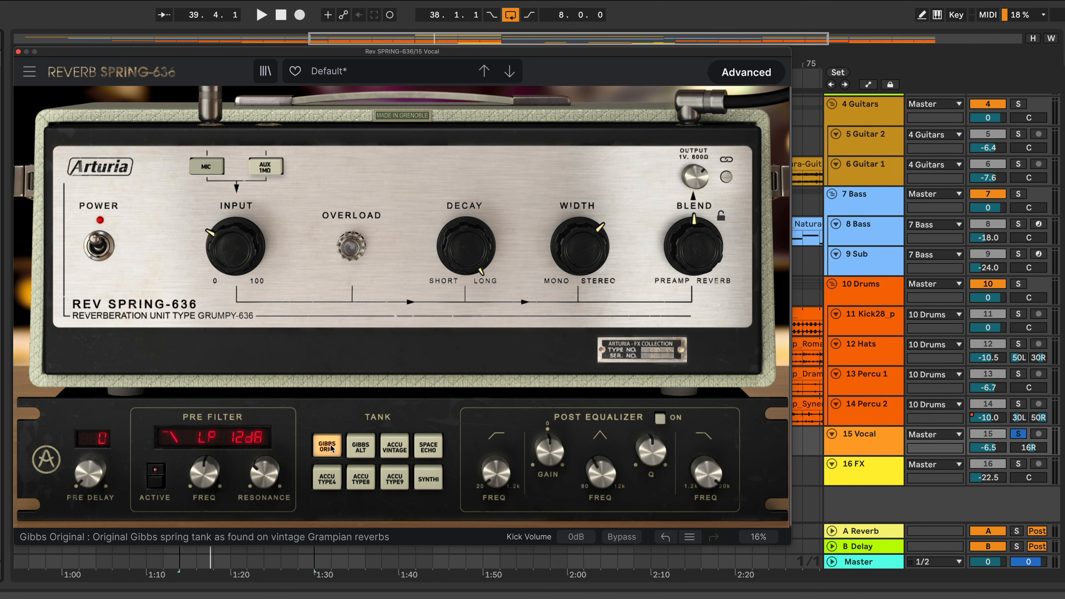
# Audition the Gibbs Alternate, Accu Vintage and Space Echo spring tanks on the vocal
pyautogui.press('space')
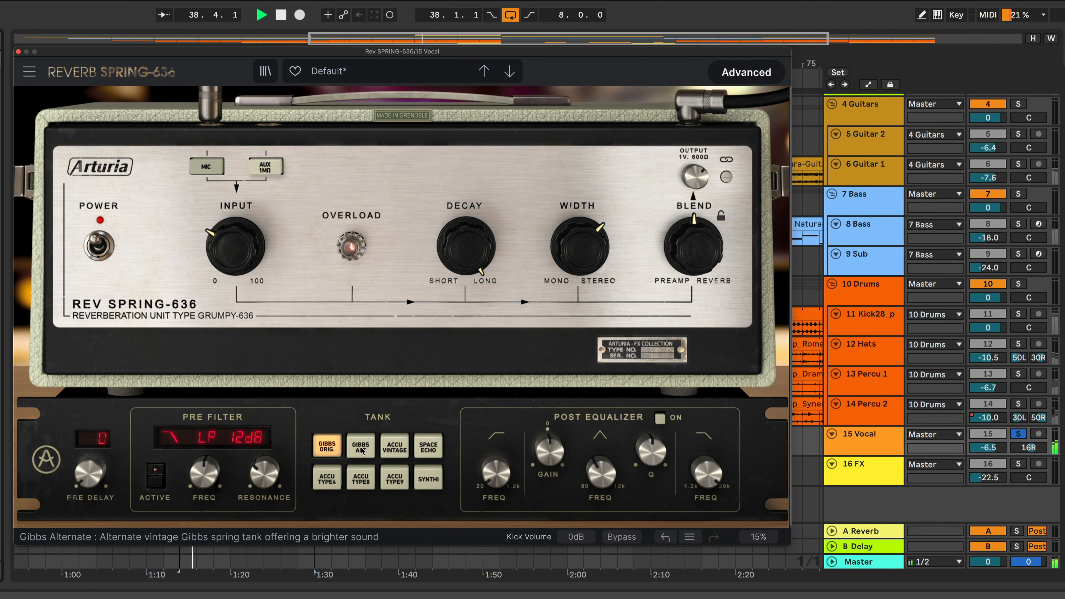
pyautogui.click(362, 451)
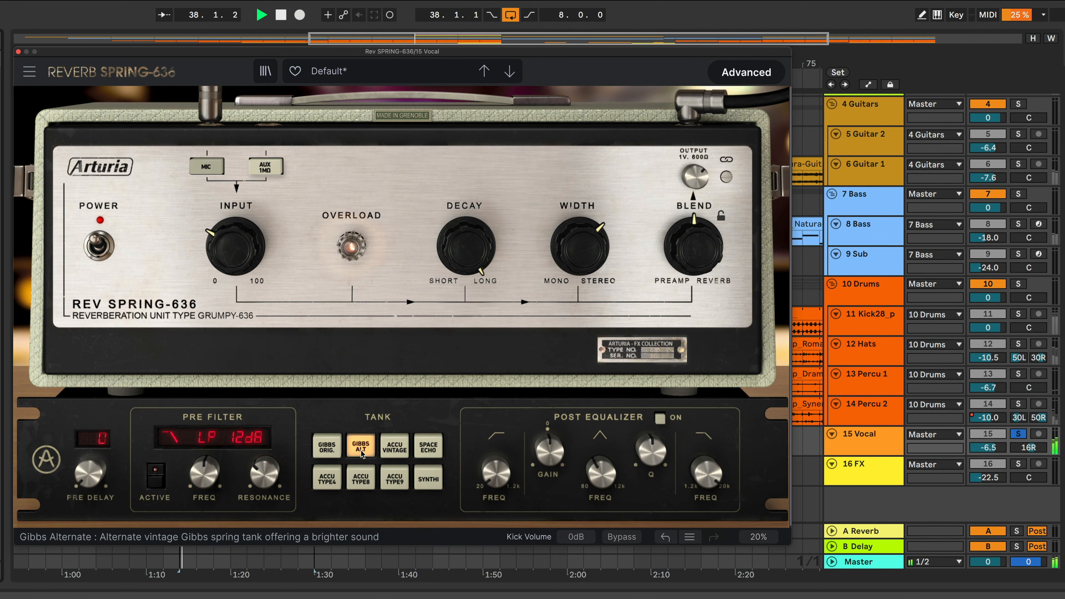
pyautogui.press('space')
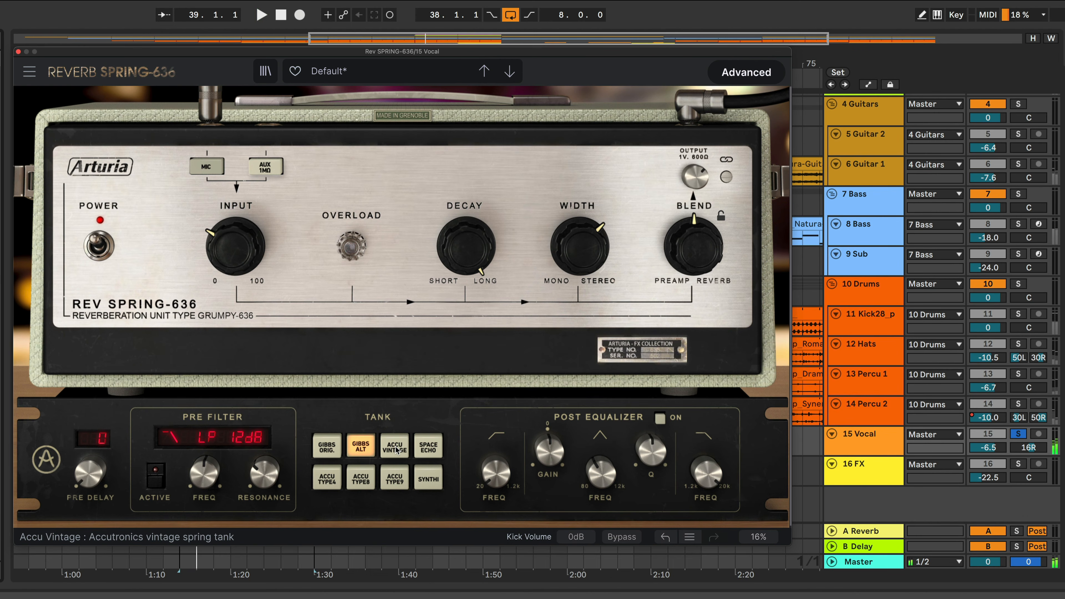
pyautogui.click(395, 448)
pyautogui.press('space')
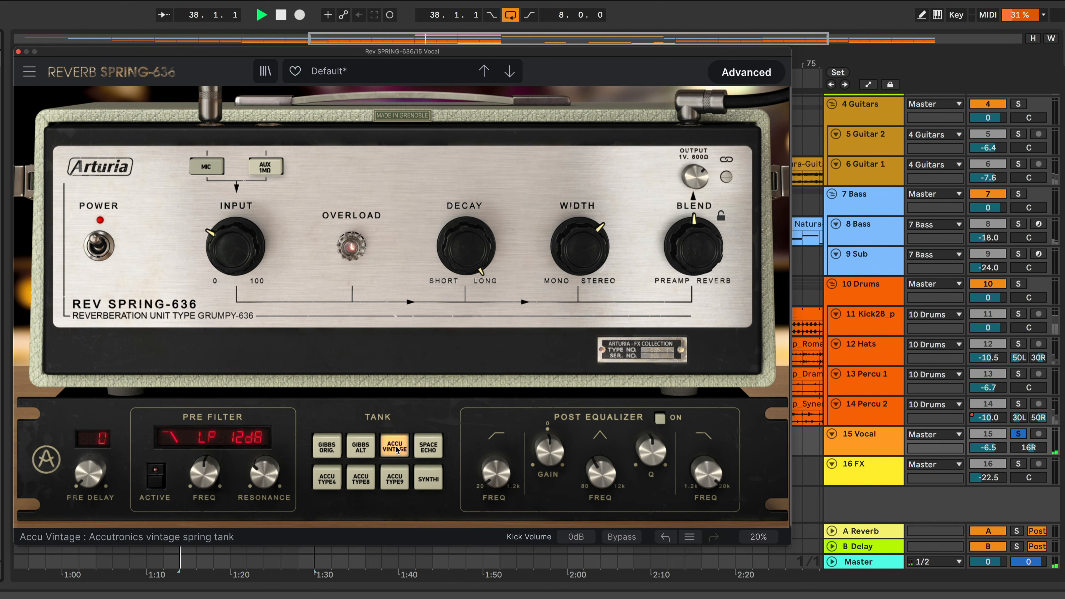
pyautogui.press('space')
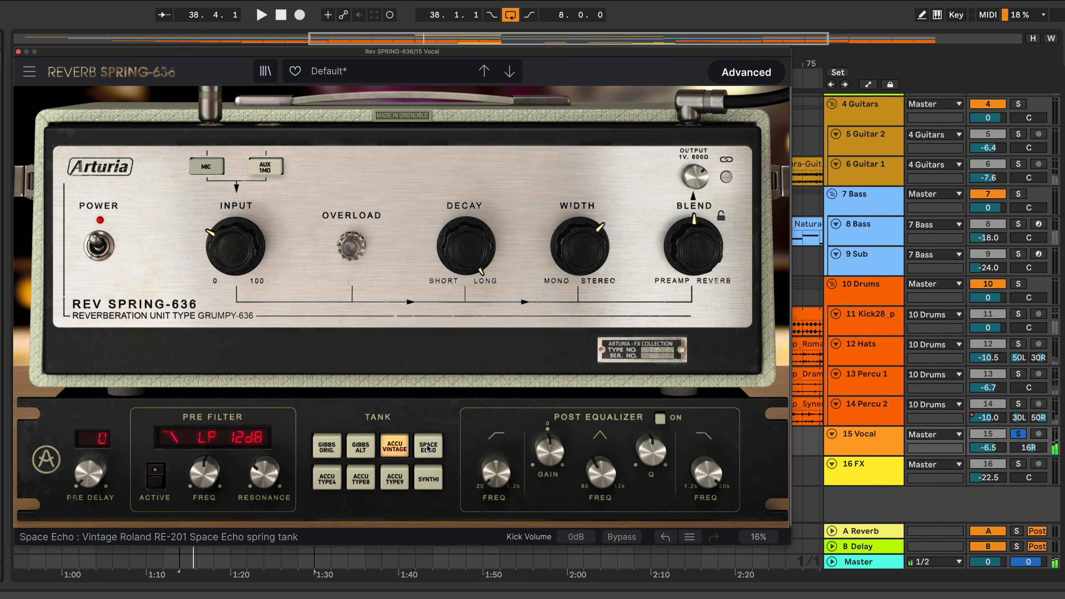
pyautogui.click(429, 448)
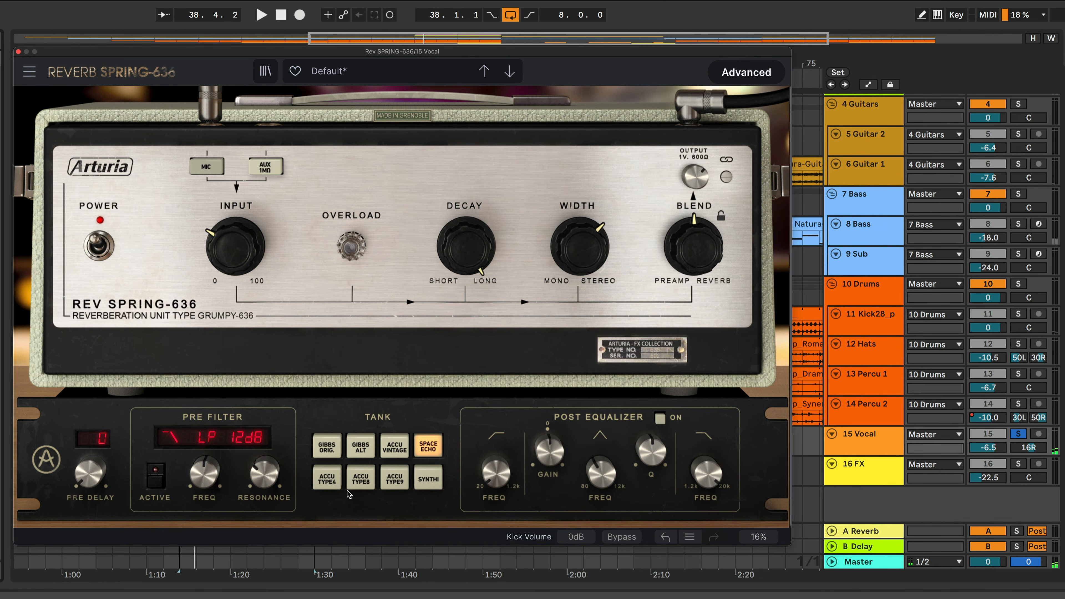
# Audition the Accu Type 4, Type 8 and Type 9 spring tanks on the vocal
pyautogui.click(328, 481)
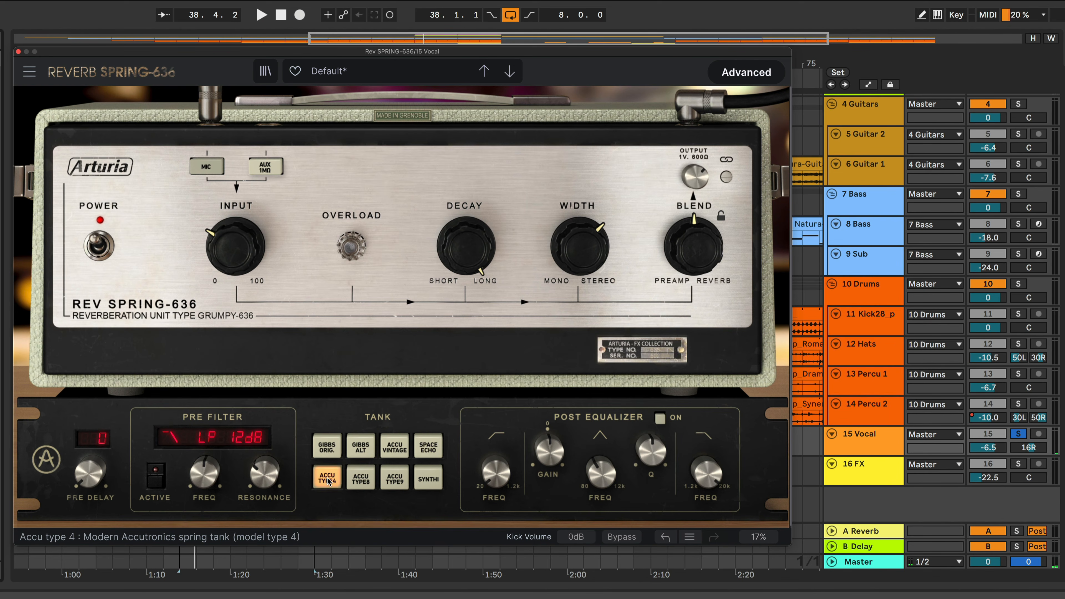
pyautogui.press('space')
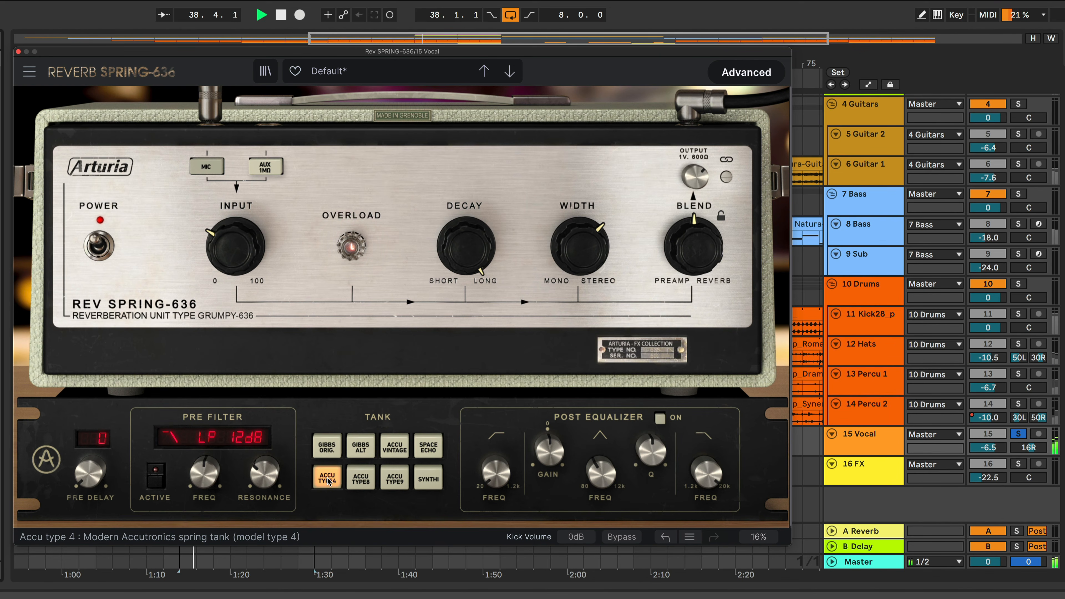
pyautogui.press('space')
pyautogui.click(361, 482)
pyautogui.press('space')
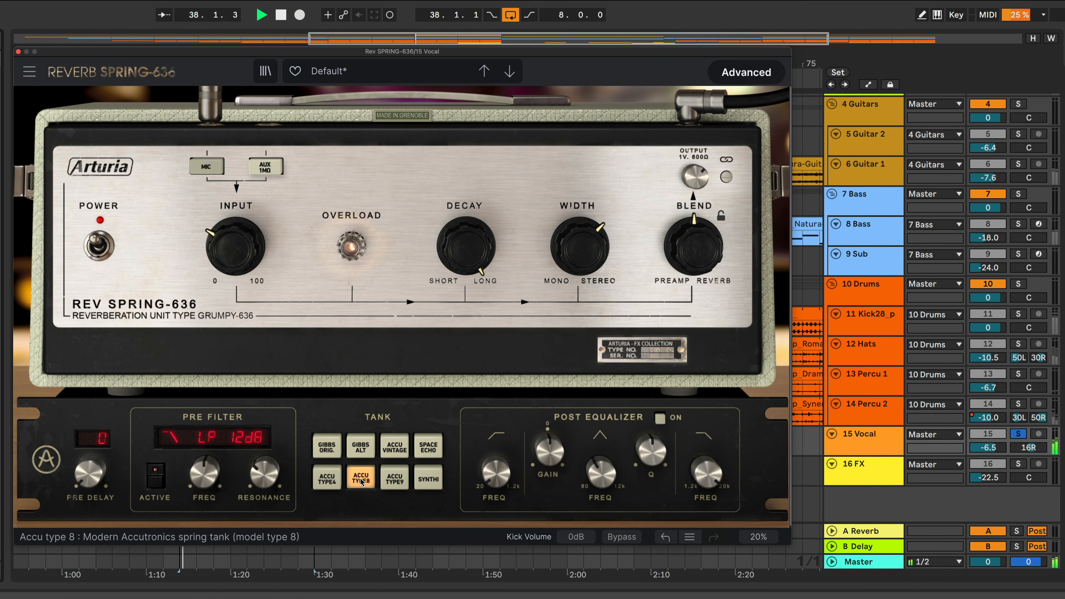
pyautogui.press('space')
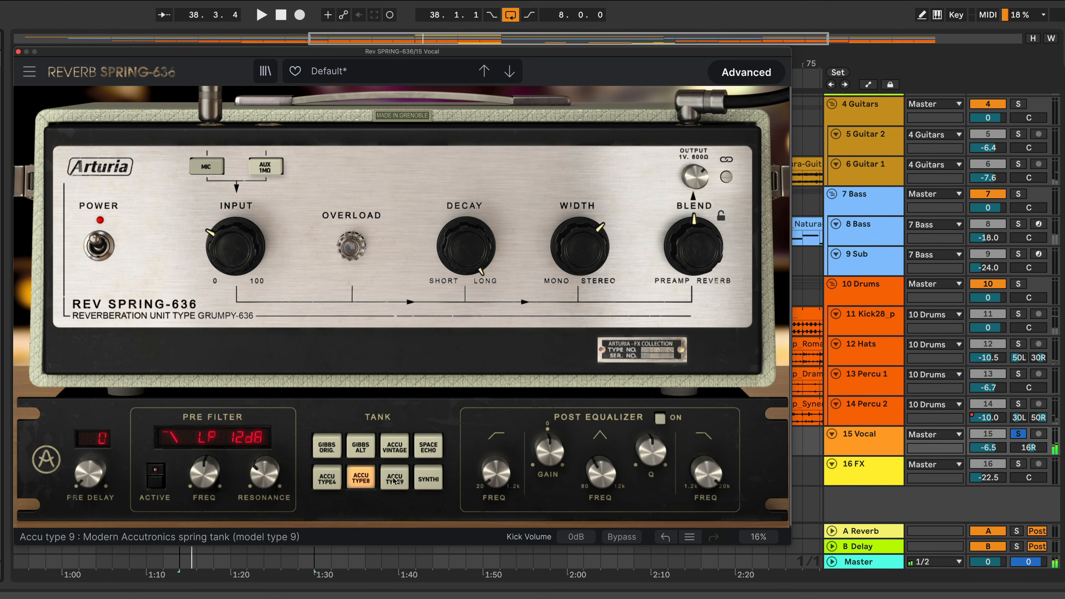
pyautogui.click(394, 480)
pyautogui.press('space')
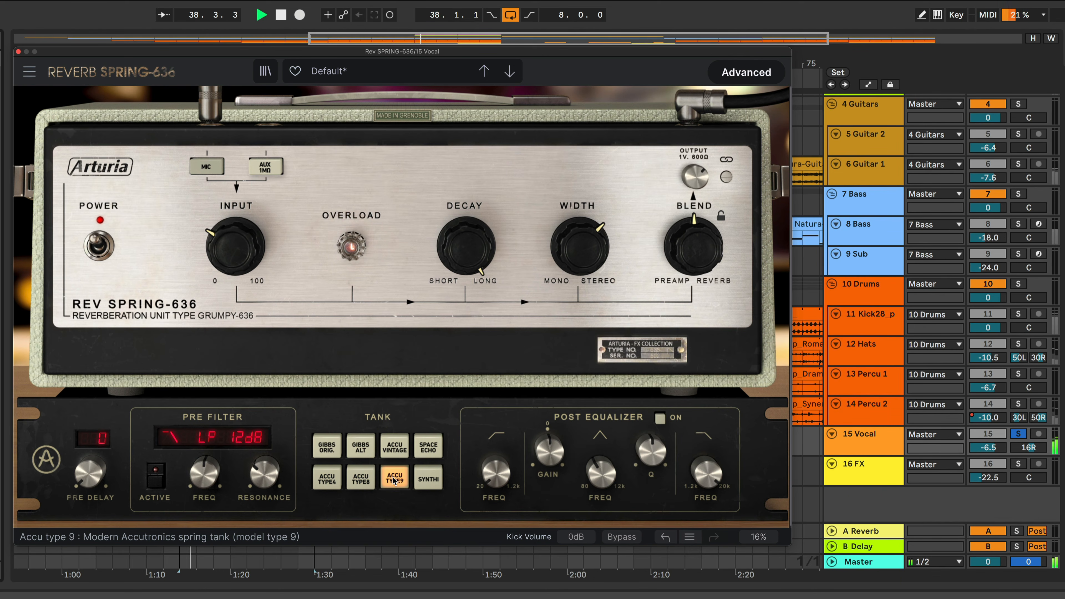
pyautogui.press('space')
# Audition the Synthi tank, then switch back to the Gibbs Original tank
pyautogui.click(426, 481)
pyautogui.press('space')
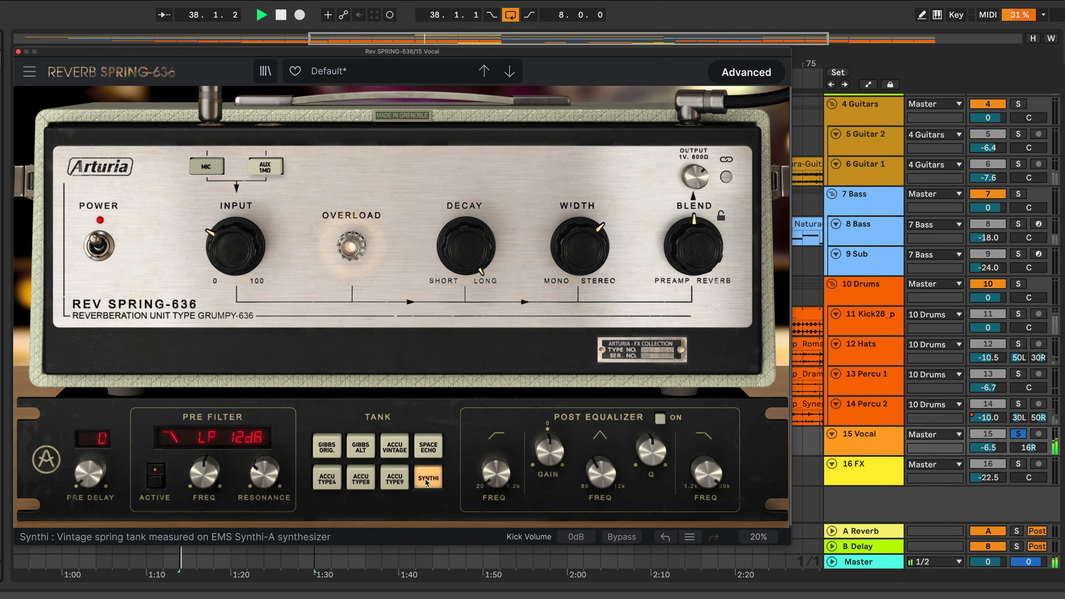
pyautogui.press('space')
pyautogui.click(332, 449)
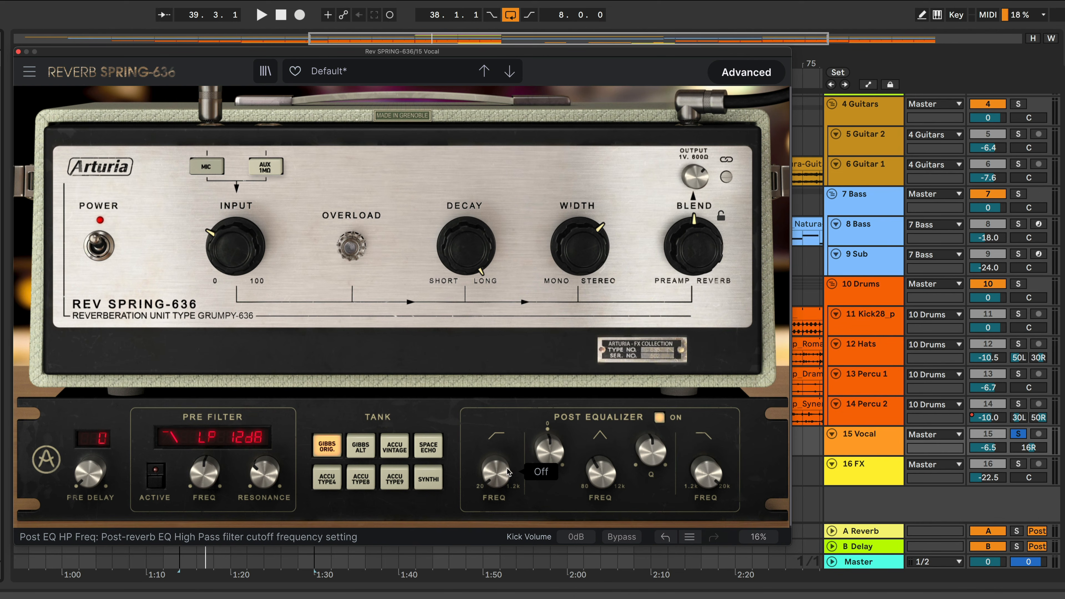
# Lower the Post Equalizer's peak band frequency
pyautogui.moveTo(505, 471)
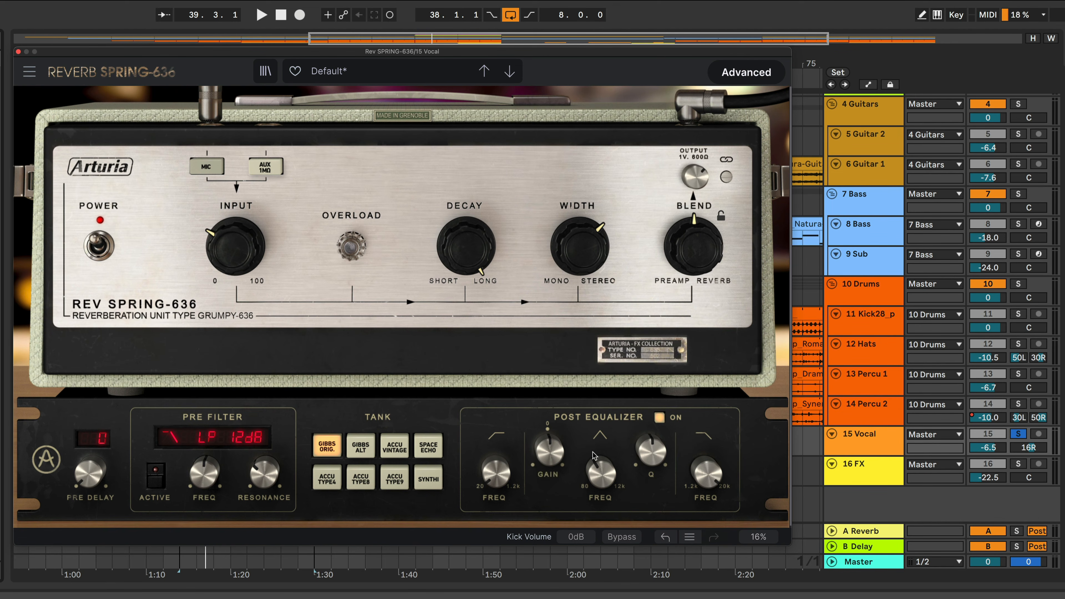
pyautogui.moveTo(601, 473)
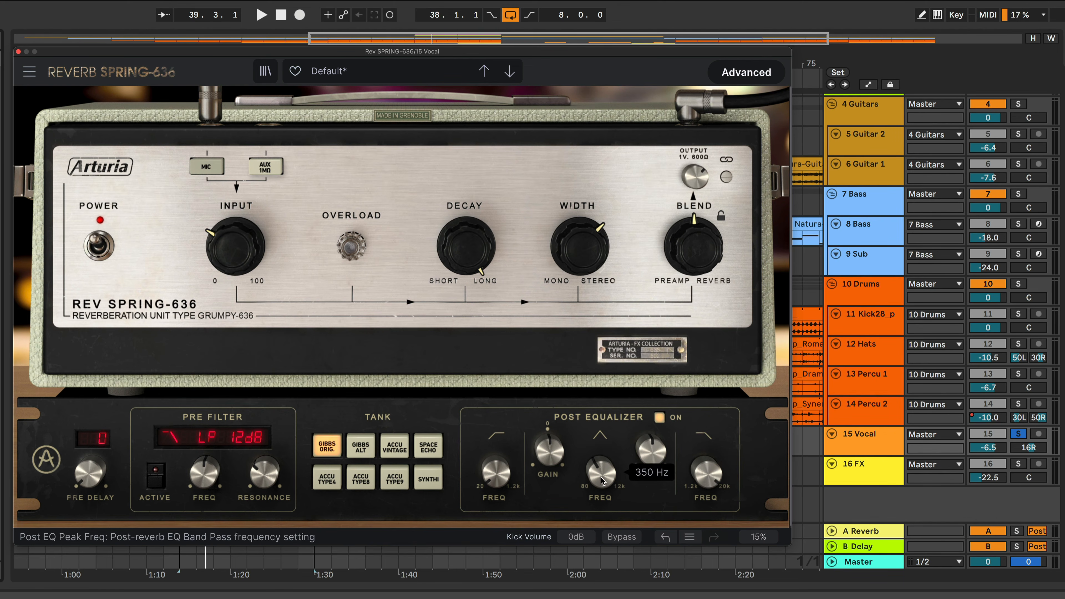
pyautogui.moveTo(601, 472); pyautogui.dragTo(548, 485)
pyautogui.moveTo(651, 451)
pyautogui.mouseDown()
pyautogui.moveTo(651, 464)
pyautogui.moveTo(651, 451)
pyautogui.mouseUp()
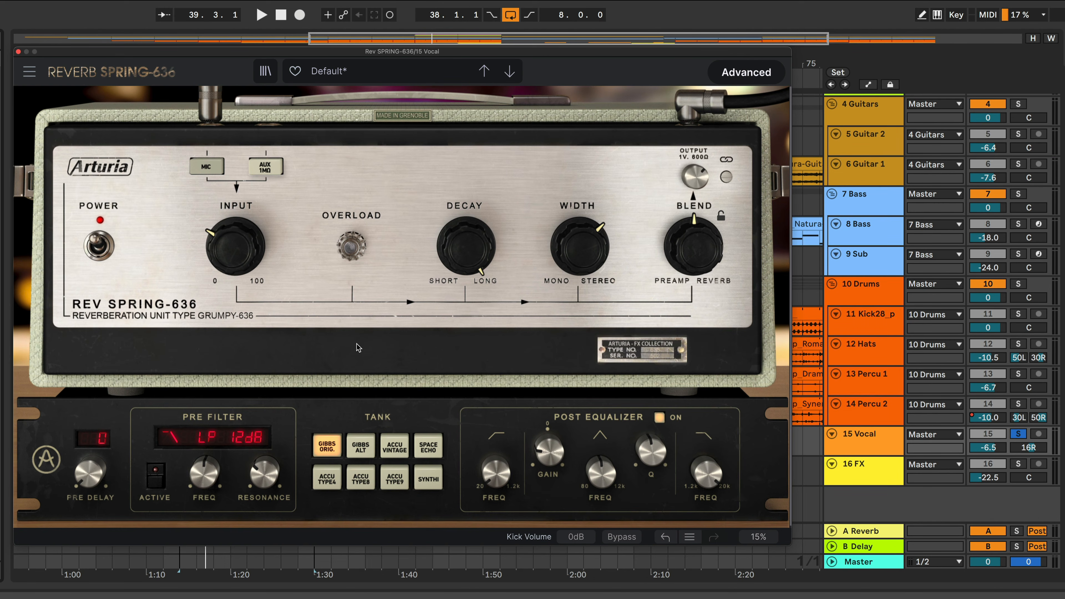
# Switch the reverb unit's power off and back on to compare
pyautogui.click(98, 241)
pyautogui.click(98, 241)
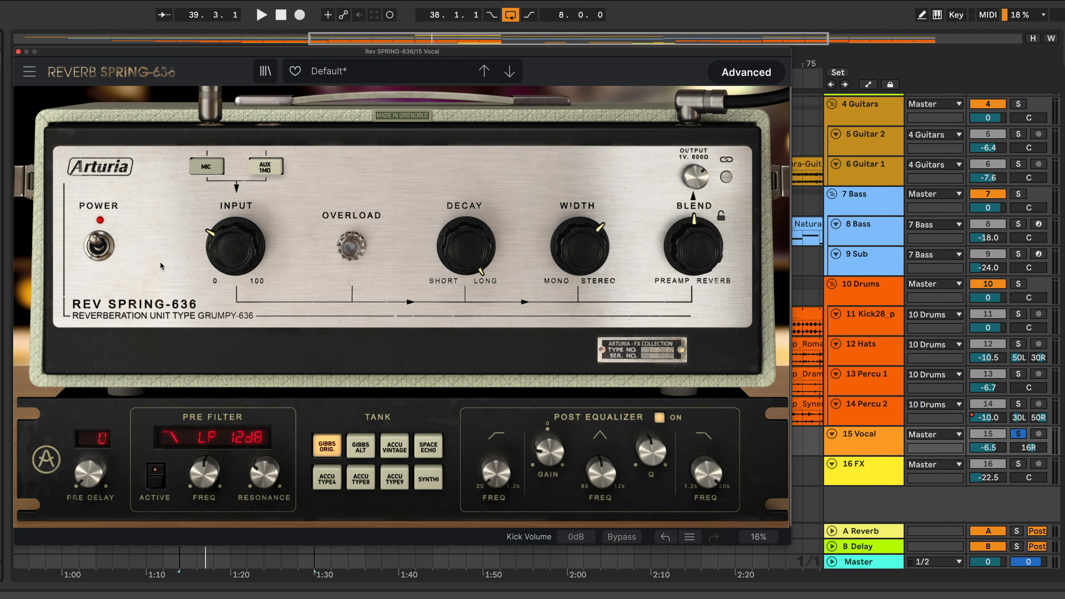